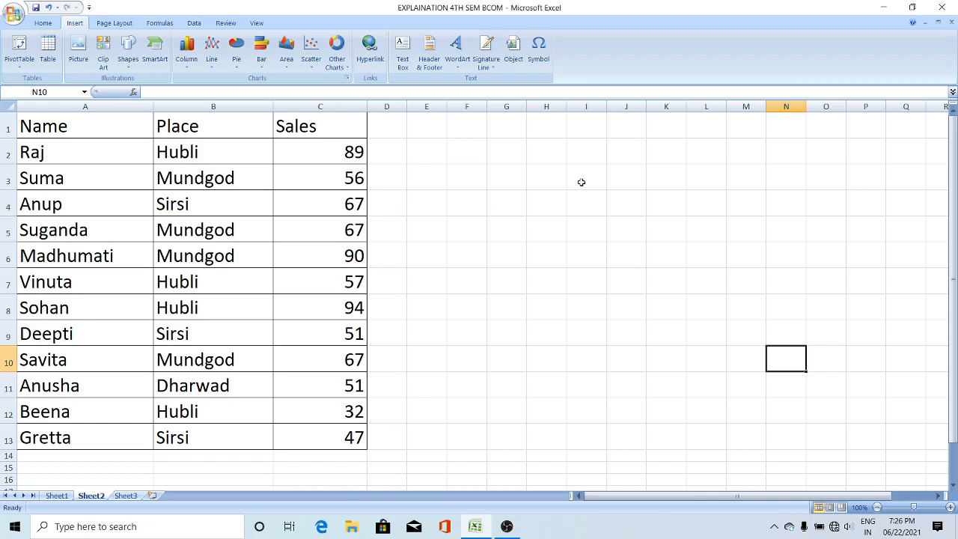
Step: Insert a hyperlink to the existing file chart 1.xlsx from the MES folder in cell I3
{"action": "left_click", "coordinate": [581, 182]}
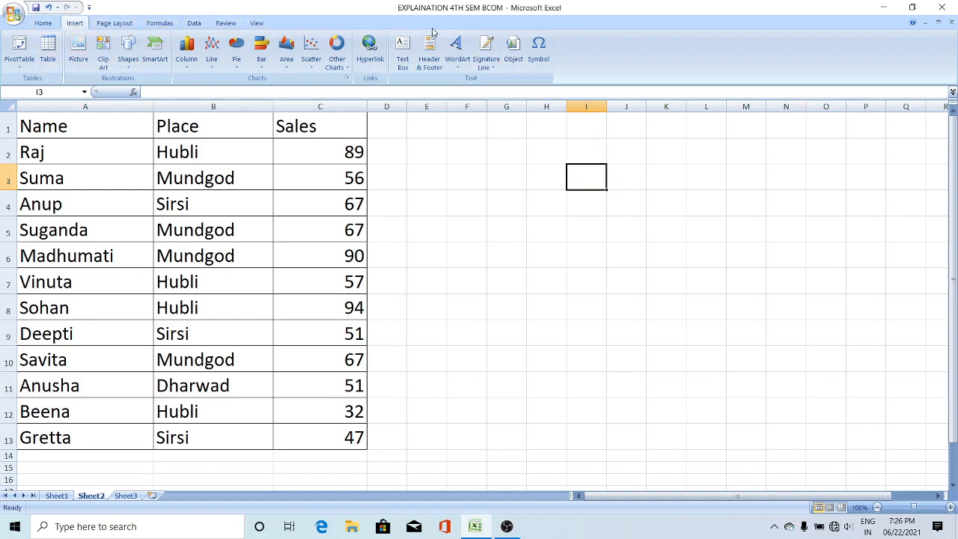
{"action": "left_click", "coordinate": [369, 64]}
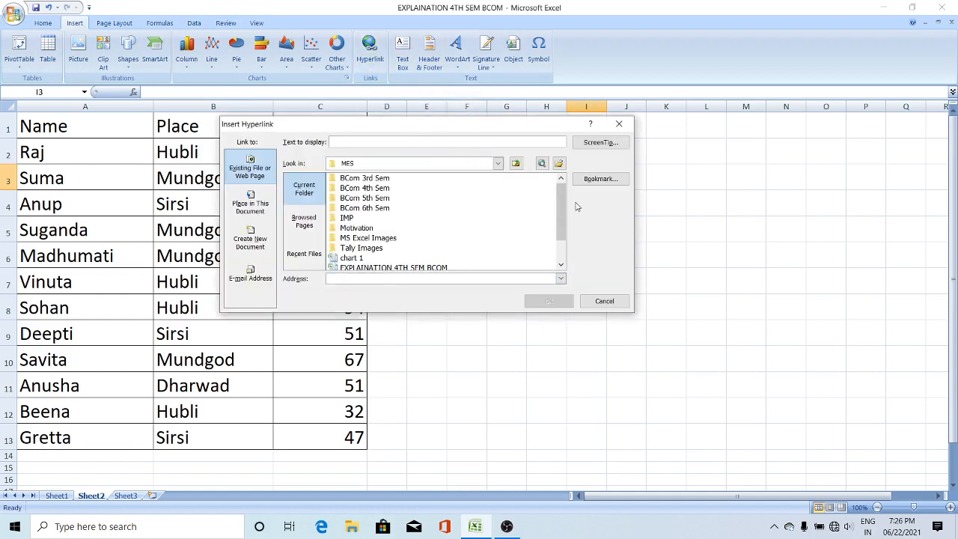
{"action": "left_click_drag", "start_coordinate": [561, 207], "coordinate": [564, 243]}
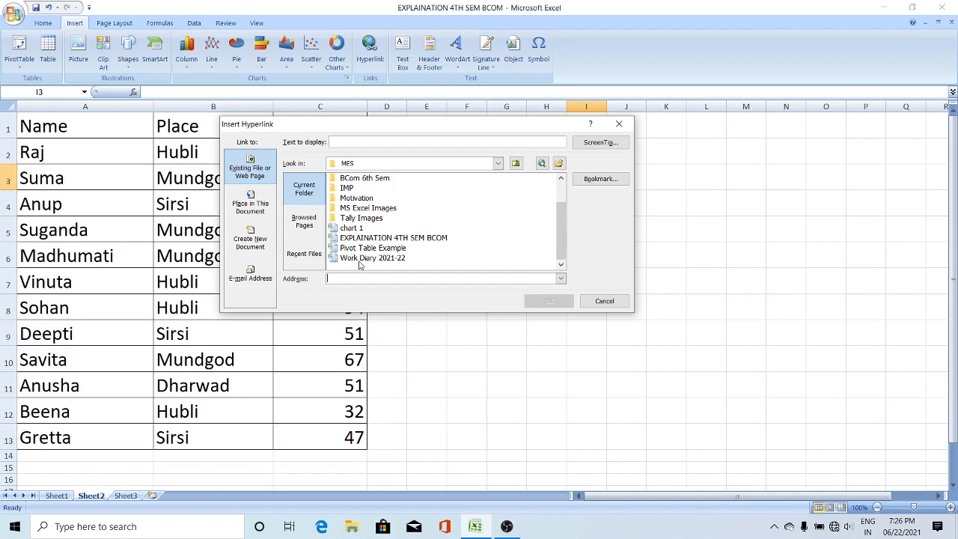
{"action": "left_click", "coordinate": [358, 228]}
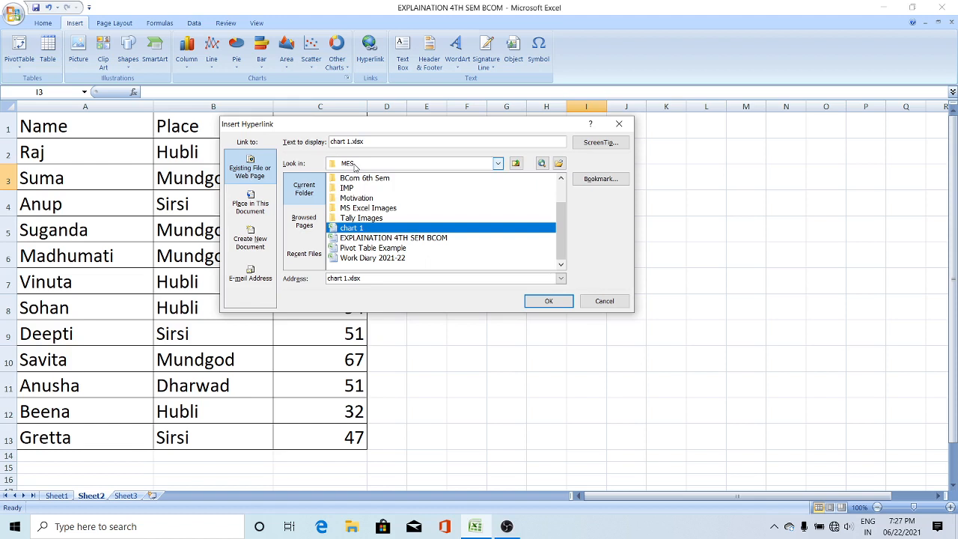
{"action": "left_click", "coordinate": [548, 301]}
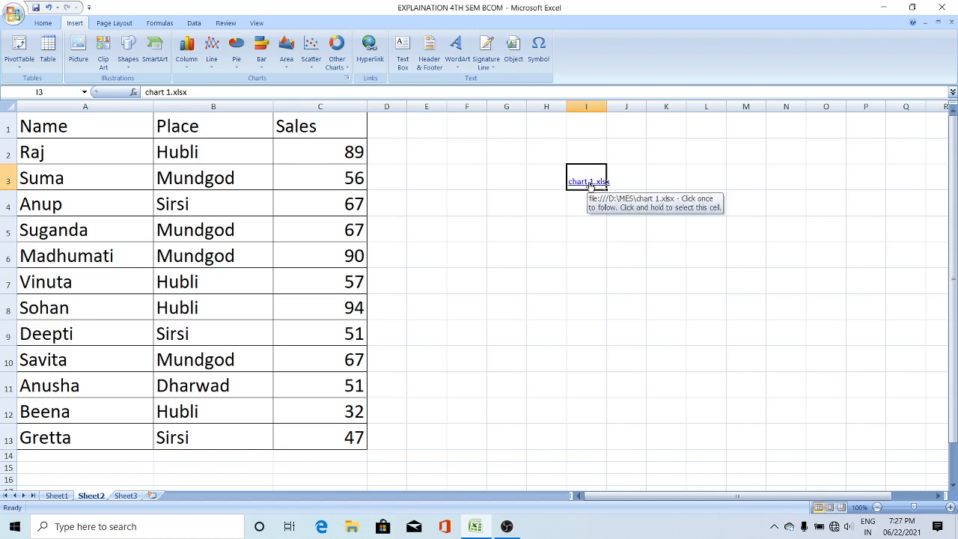
Step: Follow the hyperlink in cell I3 to view the linked workbook, and close that workbook
{"action": "left_click", "coordinate": [589, 181]}
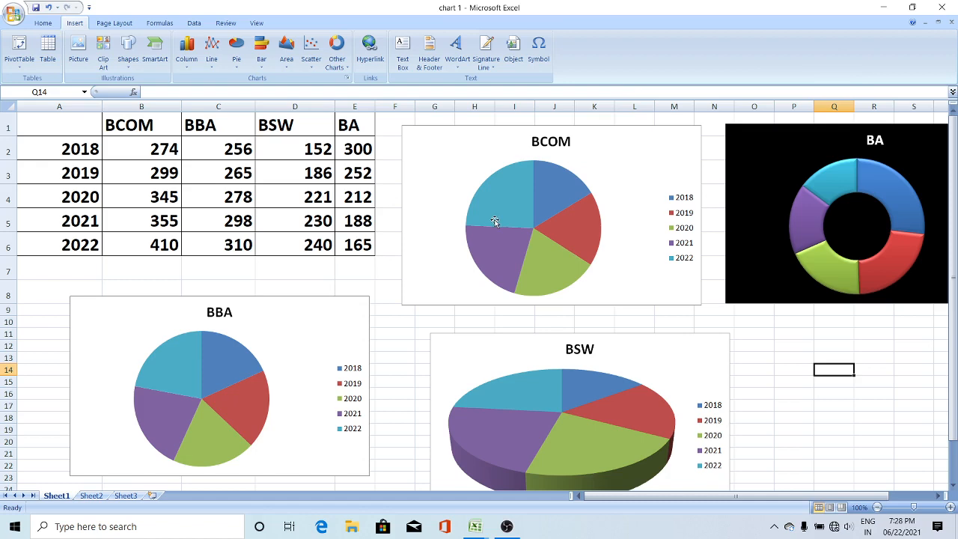
{"action": "left_click", "coordinate": [952, 22]}
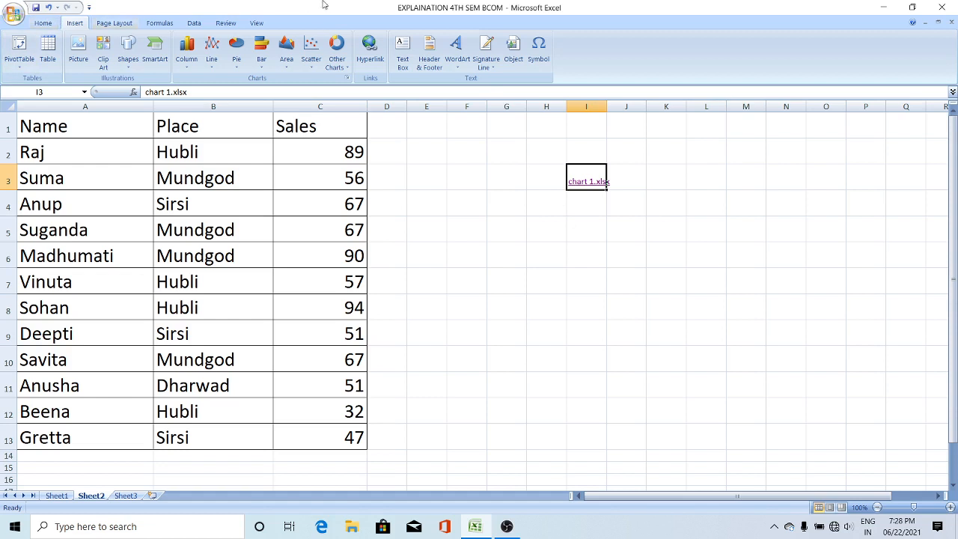
Step: Remove the hyperlink from cell I3 and widen column I to fit the cell's text
{"action": "left_click", "coordinate": [370, 49]}
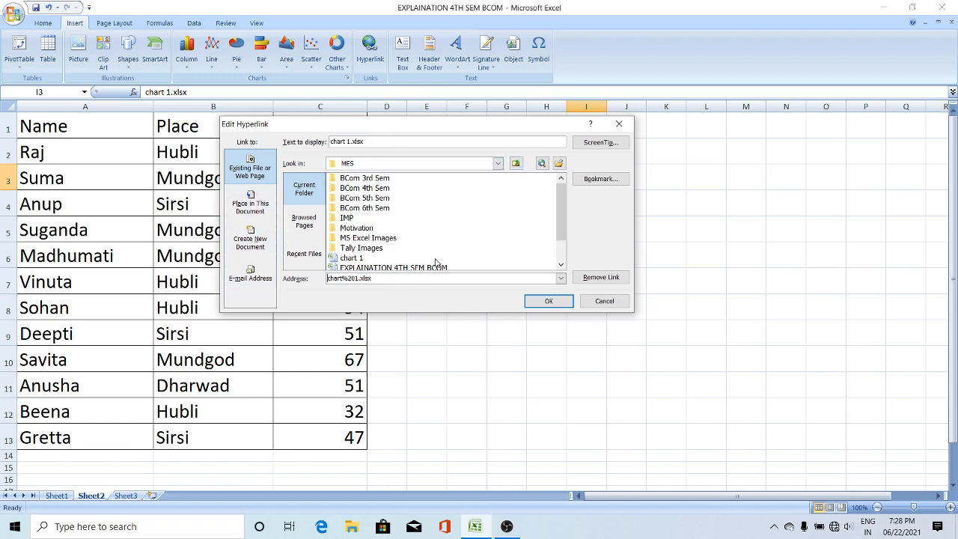
{"action": "left_click", "coordinate": [595, 278]}
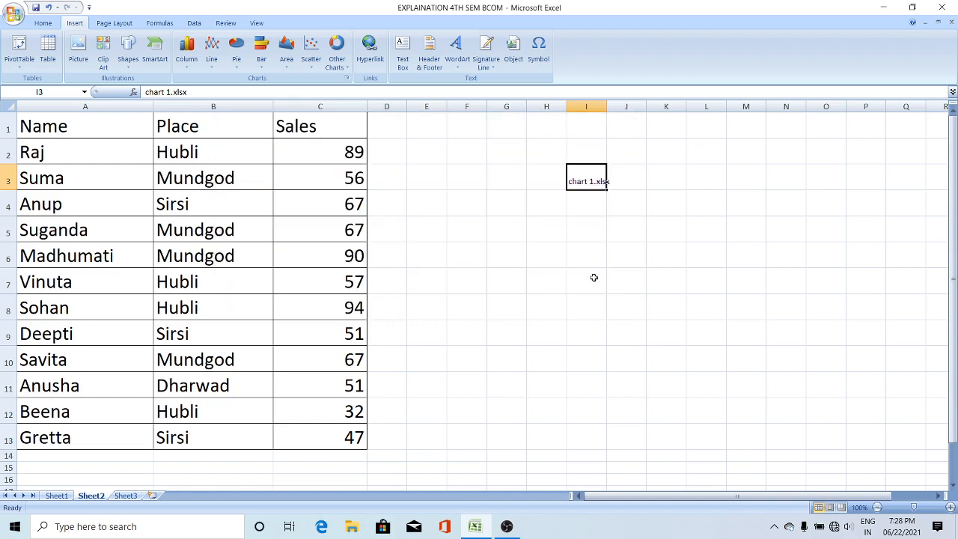
{"action": "left_click", "coordinate": [574, 230]}
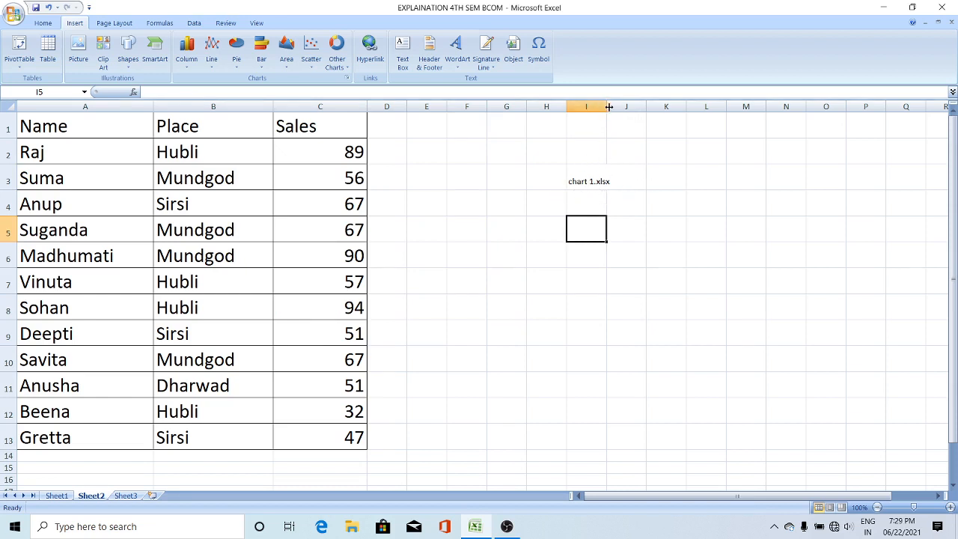
{"action": "left_click_drag", "start_coordinate": [604, 100], "coordinate": [618, 99]}
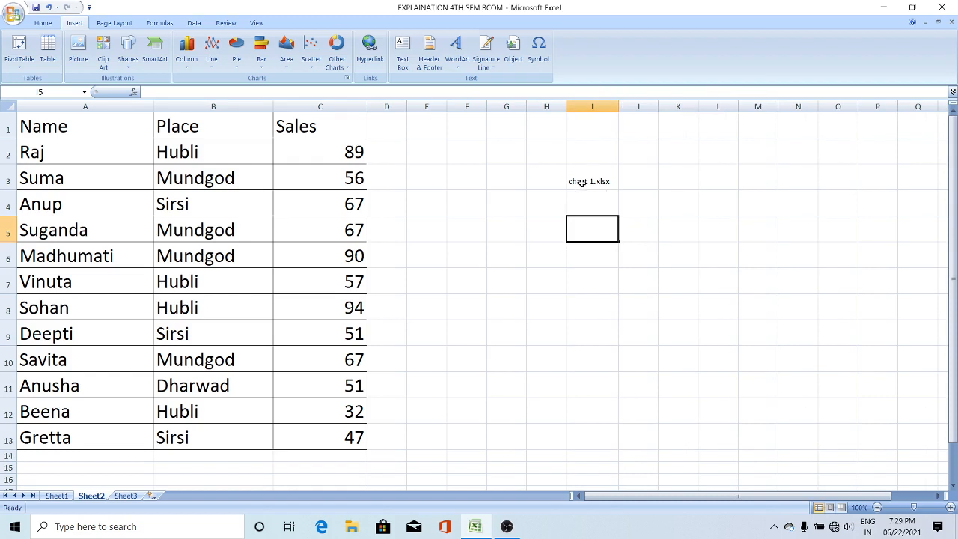
{"action": "left_click", "coordinate": [582, 183]}
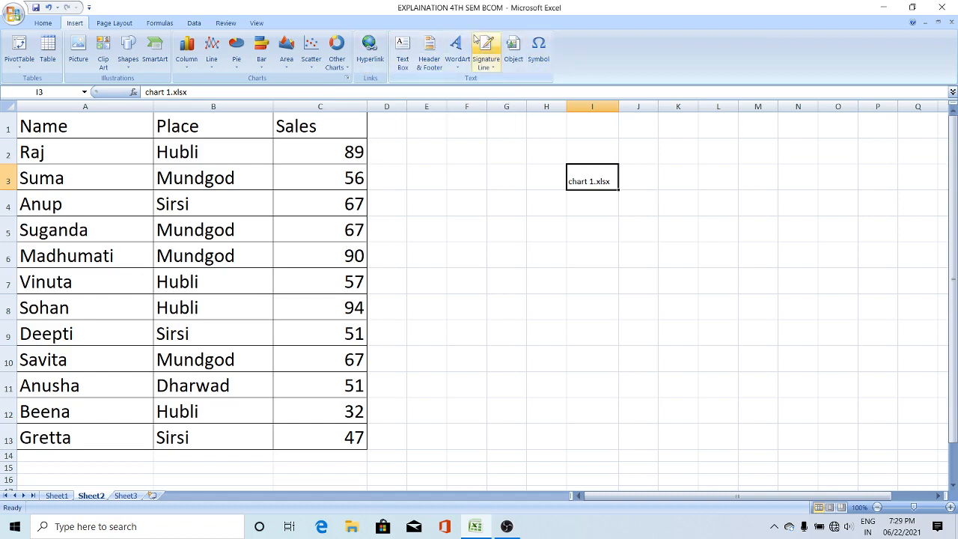
Step: Draw a text box across columns G to K, rows 5 to 9, containing the text "MES COMMERCE COLLEGE SIRSI"
{"action": "left_click", "coordinate": [402, 57]}
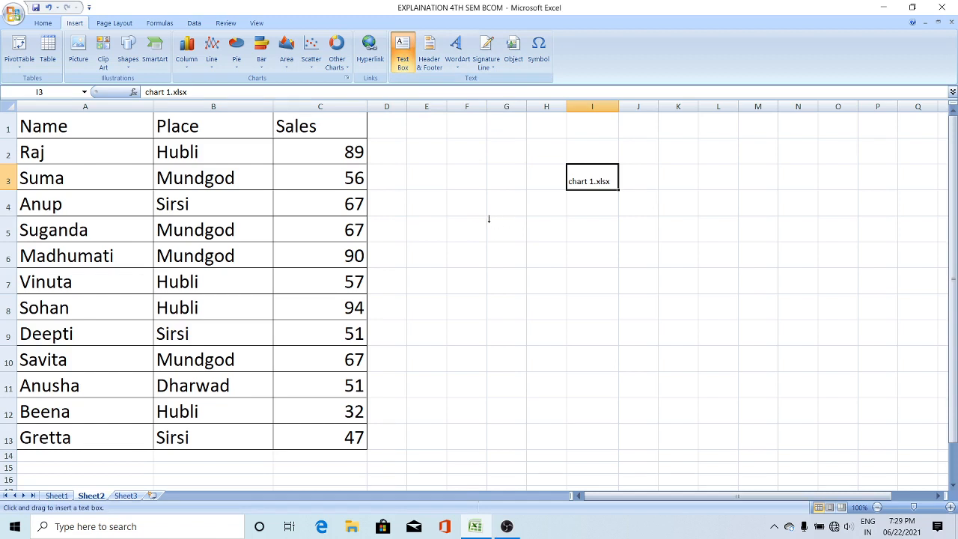
{"action": "mouse_move", "coordinate": [489, 221]}
{"action": "left_mouse_down"}
{"action": "mouse_move", "coordinate": [569, 234]}
{"action": "mouse_move", "coordinate": [682, 307]}
{"action": "mouse_move", "coordinate": [676, 329]}
{"action": "left_mouse_up"}
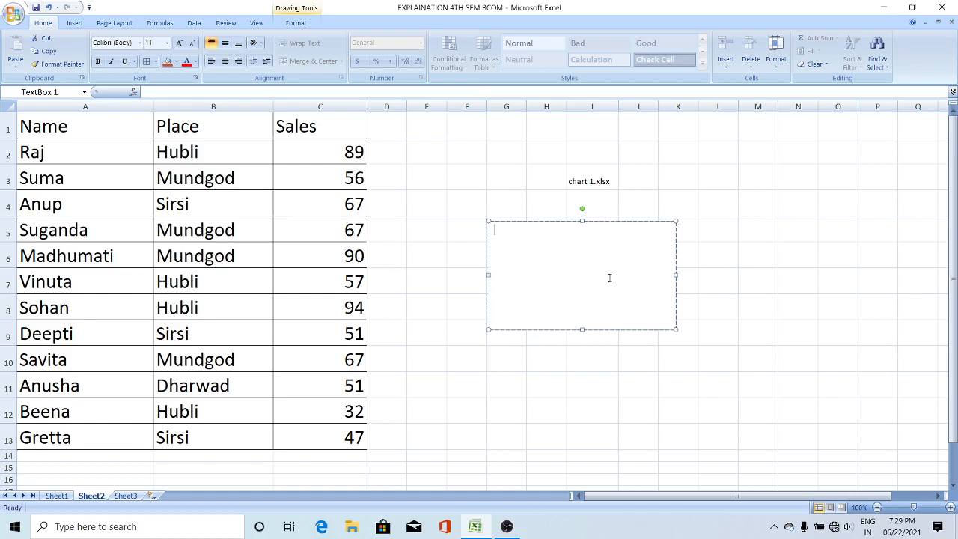
{"action": "type", "text": "MES"}
{"action": "type", "text": " COLLEGE"}
{"action": "left_click_drag", "start_coordinate": [492, 230], "coordinate": [551, 229]}
{"action": "left_click", "coordinate": [571, 232]}
{"action": "key", "text": "Left"}
{"action": "key", "text": "Left"}
{"action": "type", "text": "COMMERCE COLLEGE"}
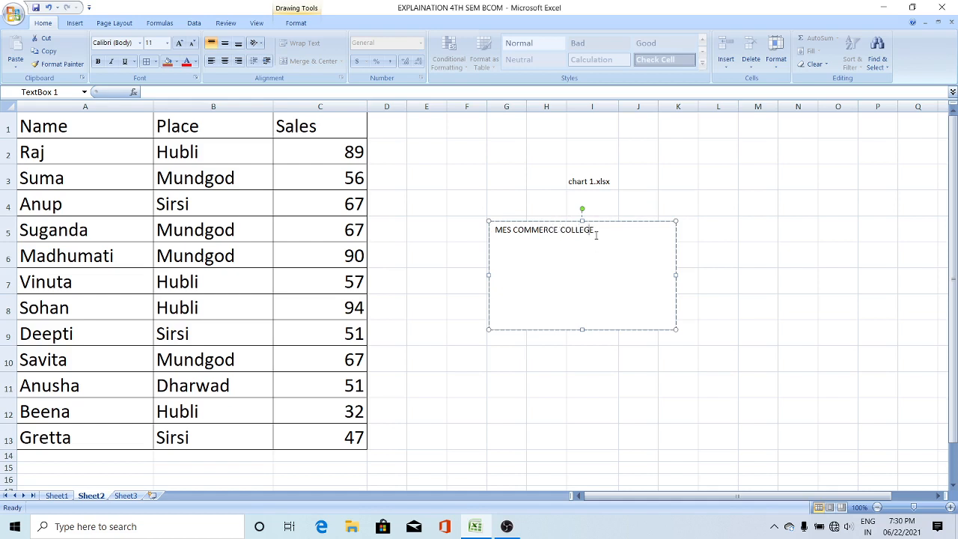
{"action": "type", "text": " SIRSI"}
Step: Enlarge the text box's text to size 32 and resize the box to reach column N and fit two lines
{"action": "left_click_drag", "start_coordinate": [493, 230], "coordinate": [648, 199]}
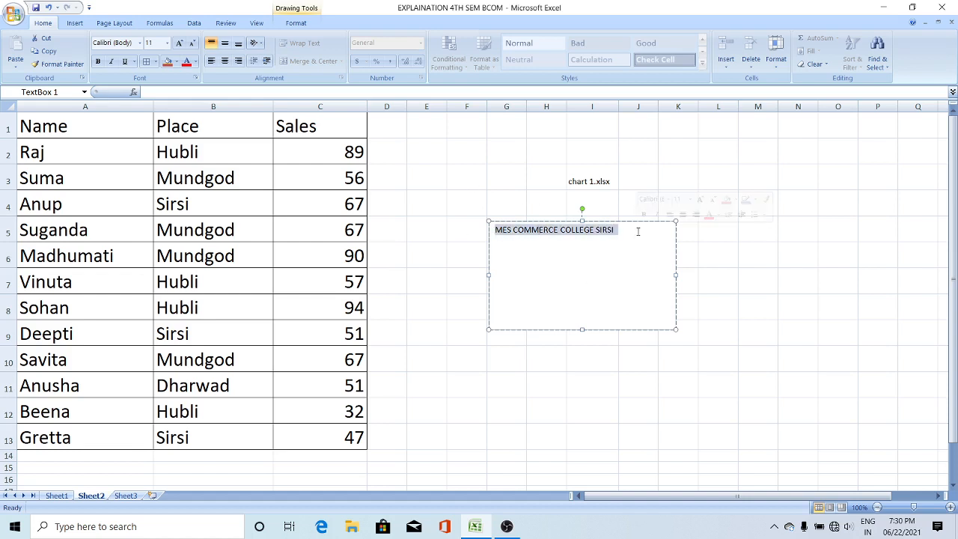
{"action": "left_click", "coordinate": [180, 43]}
{"action": "left_click", "coordinate": [179, 43]}
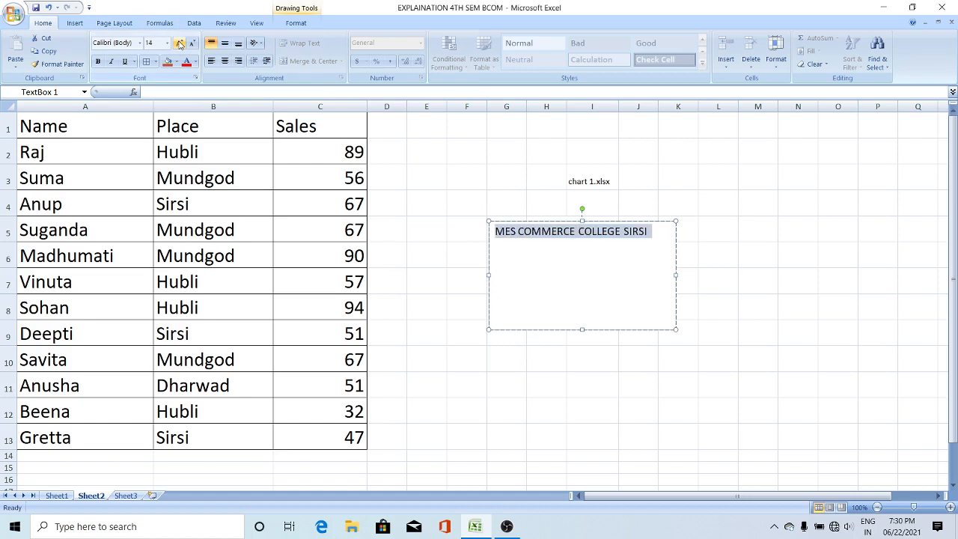
{"action": "left_click", "coordinate": [179, 42]}
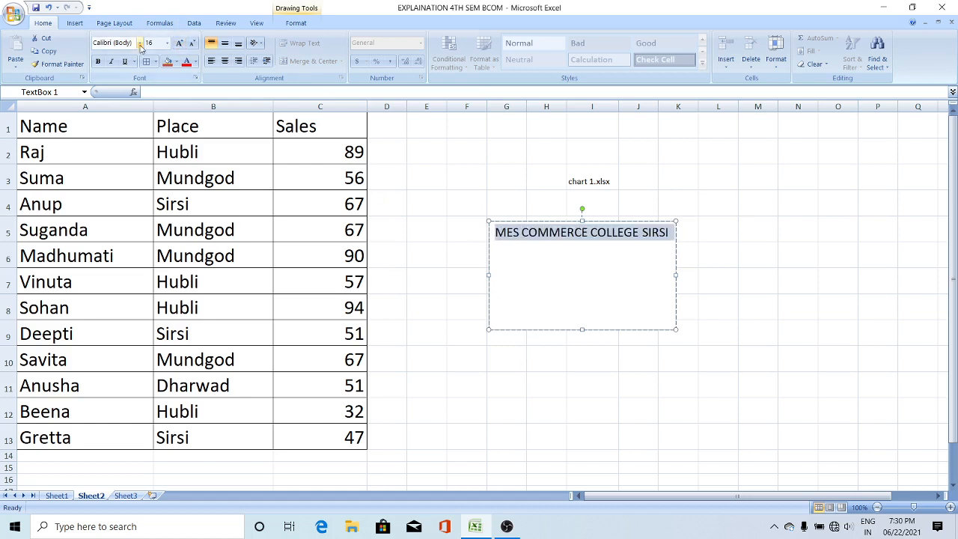
{"action": "left_click", "coordinate": [179, 43]}
{"action": "left_click", "coordinate": [180, 43]}
{"action": "left_click", "coordinate": [179, 42]}
{"action": "left_click", "coordinate": [179, 42]}
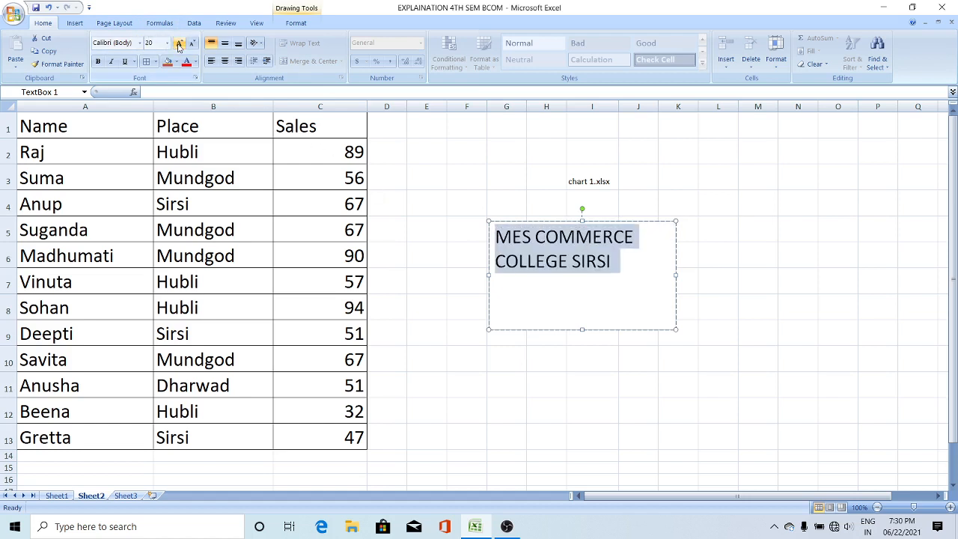
{"action": "left_click", "coordinate": [180, 42]}
{"action": "left_click", "coordinate": [180, 42]}
{"action": "left_click", "coordinate": [179, 42]}
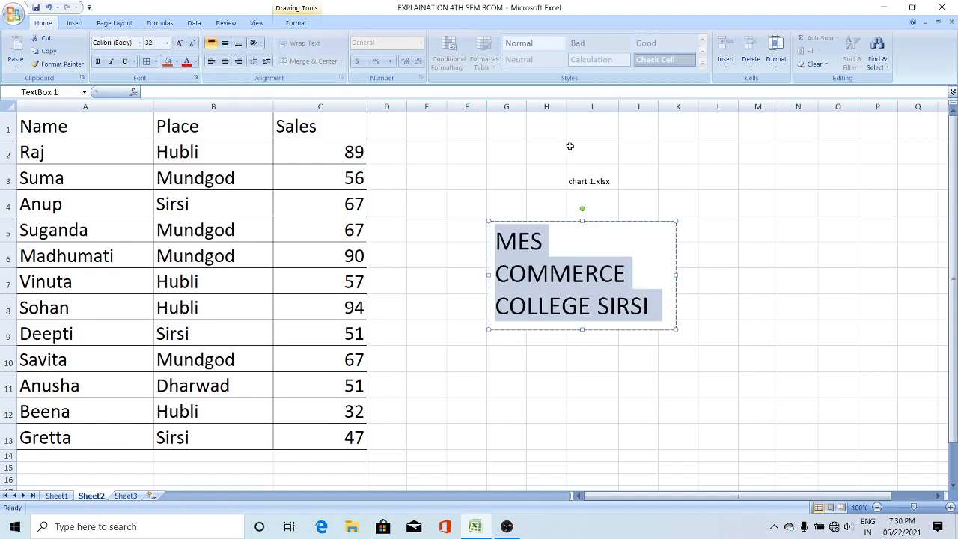
{"action": "left_click_drag", "start_coordinate": [676, 274], "coordinate": [809, 270]}
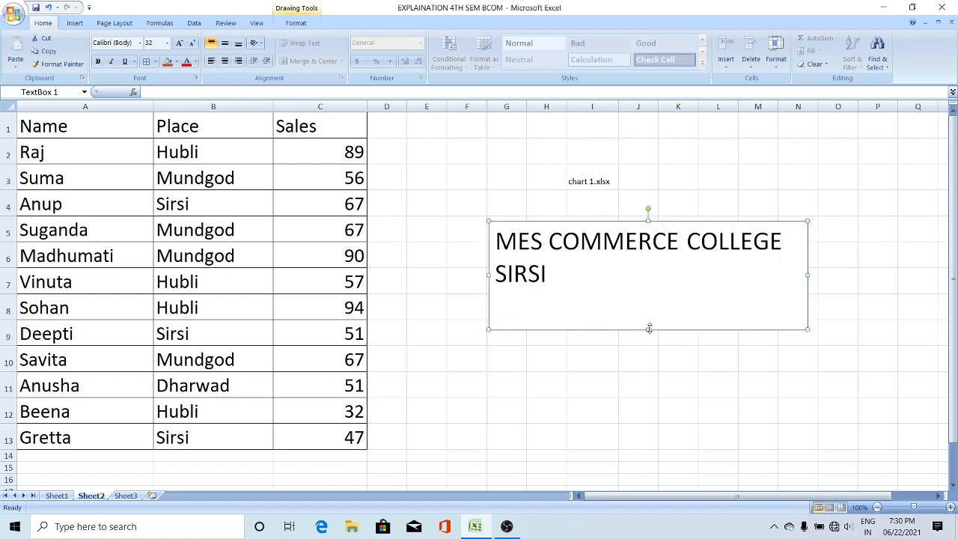
{"action": "left_click_drag", "start_coordinate": [649, 328], "coordinate": [651, 297]}
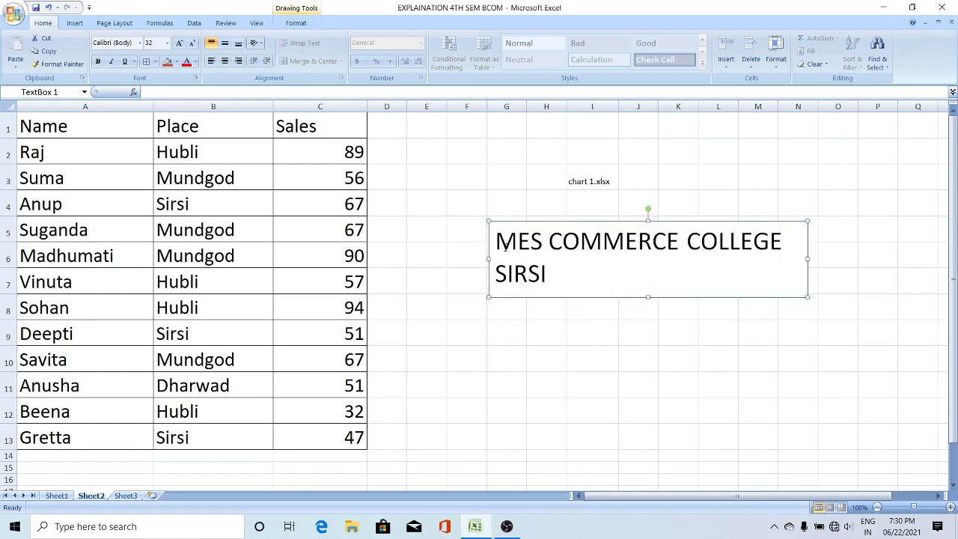
Step: Center the text in the text box and color it dark blue
{"action": "left_click_drag", "start_coordinate": [495, 240], "coordinate": [577, 284]}
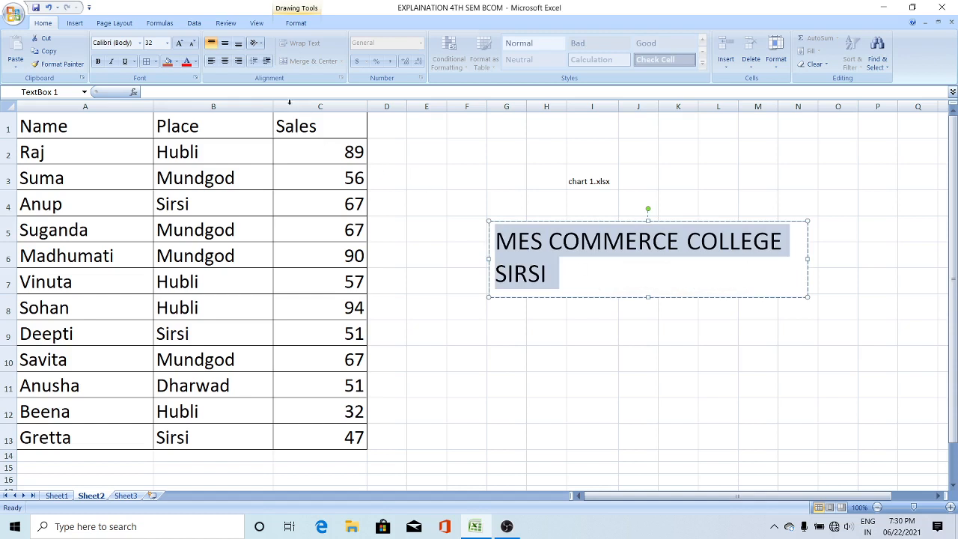
{"action": "left_click", "coordinate": [224, 61]}
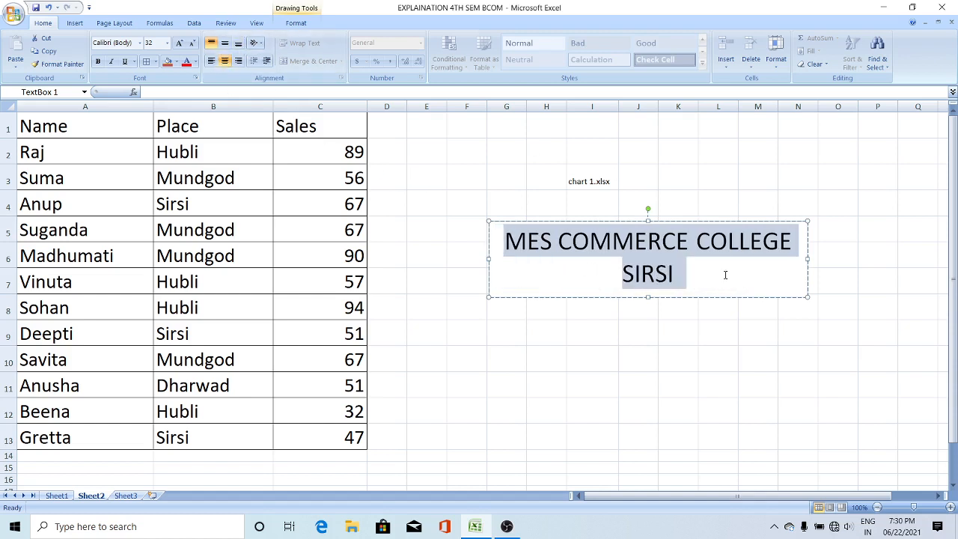
{"action": "left_click", "coordinate": [196, 63]}
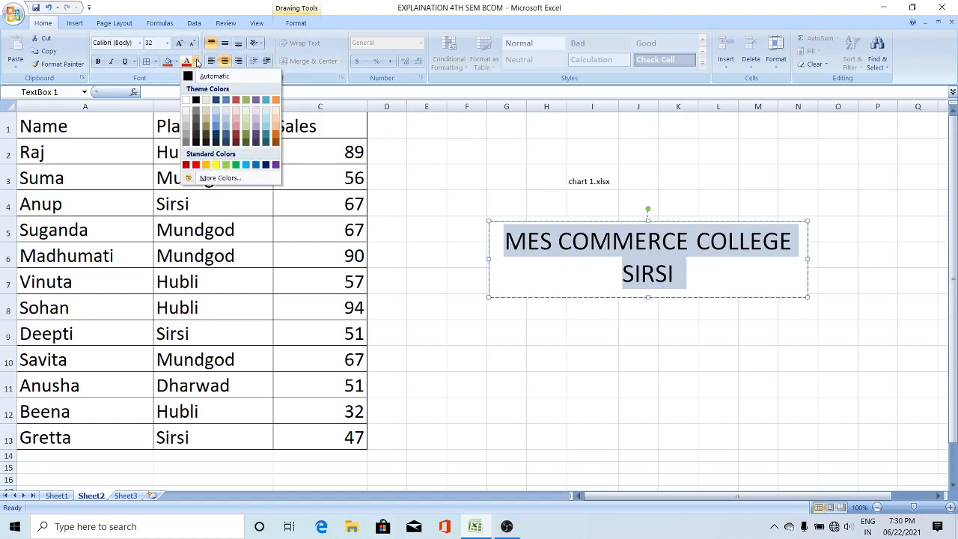
{"action": "left_click", "coordinate": [217, 136]}
{"action": "left_click", "coordinate": [583, 362]}
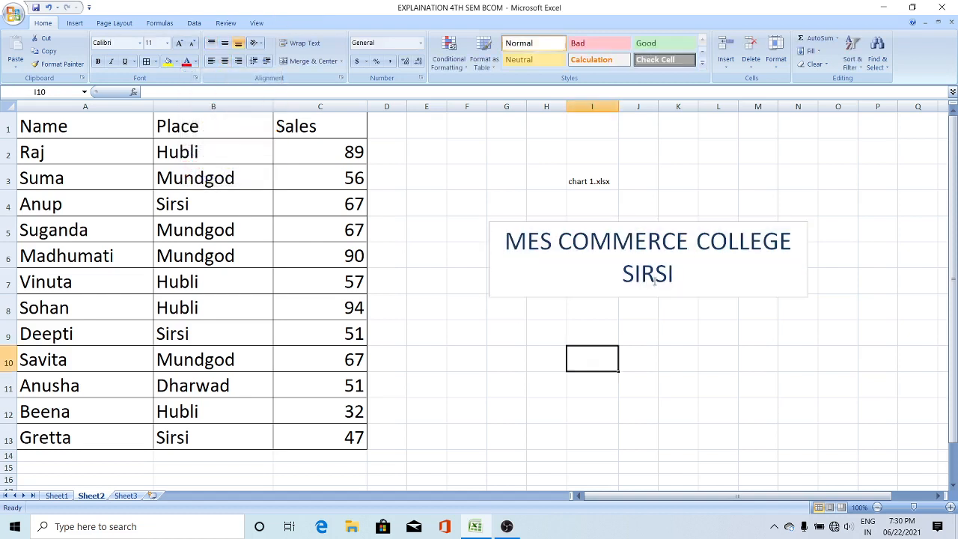
{"action": "left_click", "coordinate": [659, 240]}
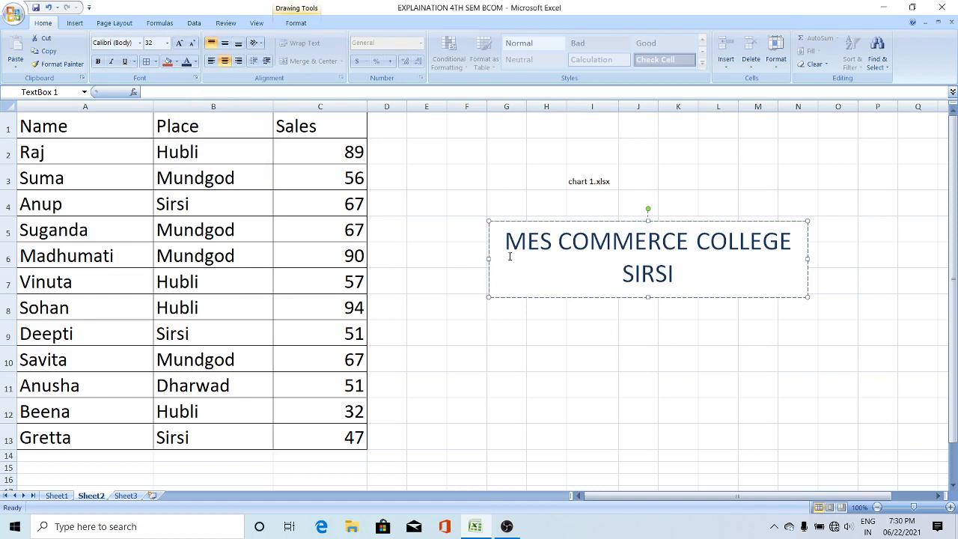
{"action": "left_click", "coordinate": [685, 358]}
{"action": "left_click", "coordinate": [614, 246]}
Step: Add the page number and file name elements to the center header section above the sales table
{"action": "left_click", "coordinate": [74, 23]}
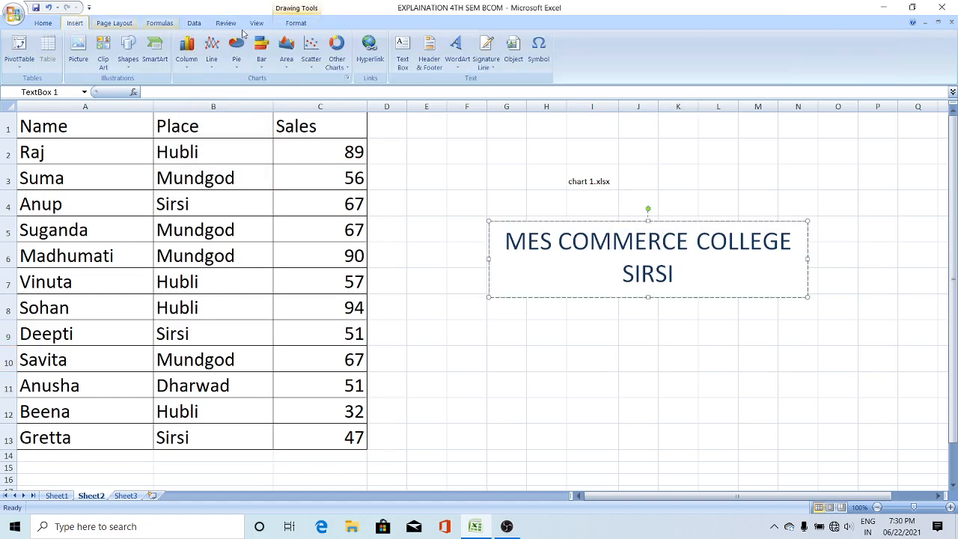
{"action": "left_click", "coordinate": [402, 60]}
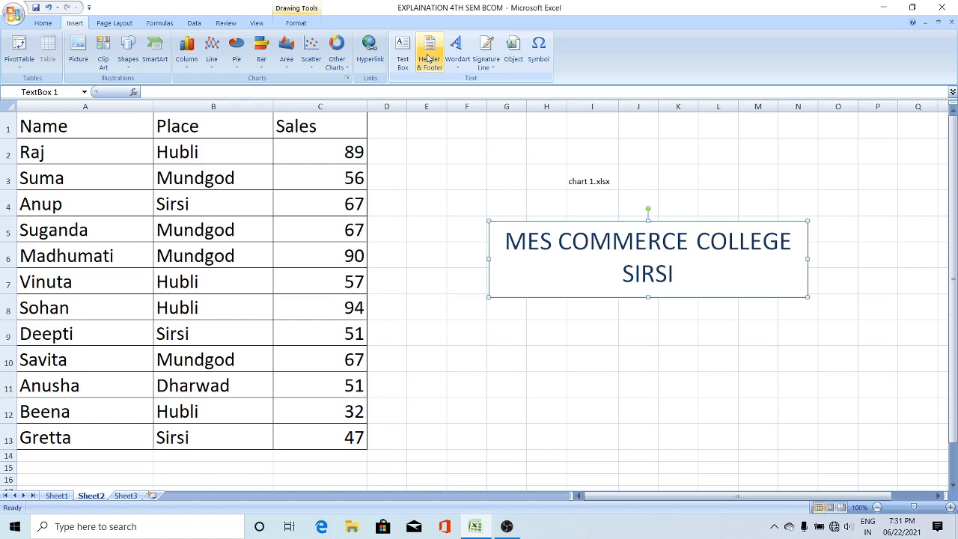
{"action": "left_click", "coordinate": [428, 59]}
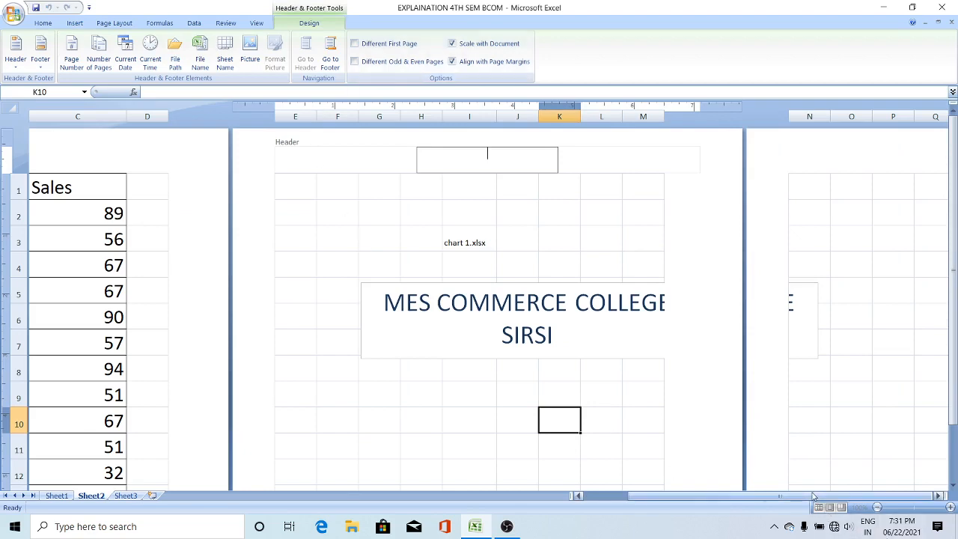
{"action": "left_click_drag", "start_coordinate": [798, 496], "coordinate": [748, 496]}
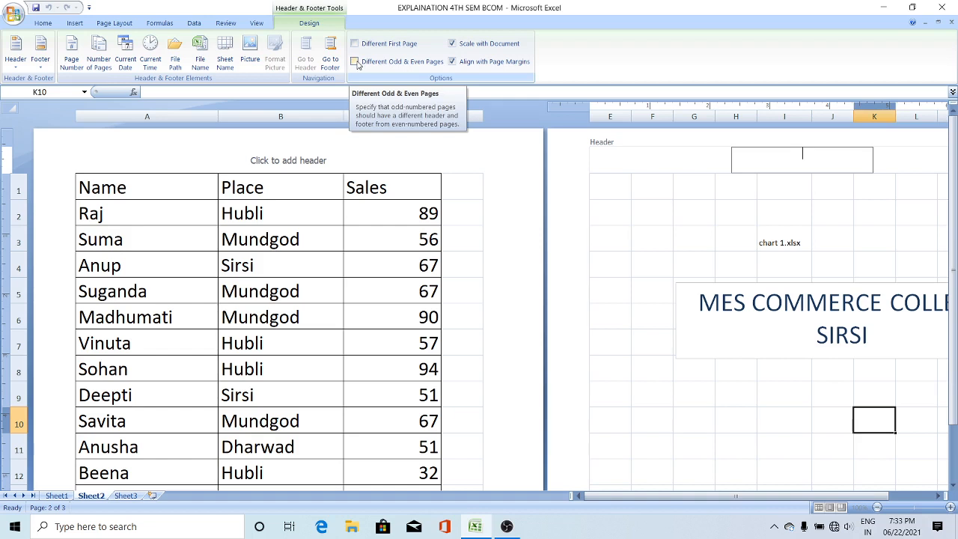
{"action": "left_click", "coordinate": [285, 161]}
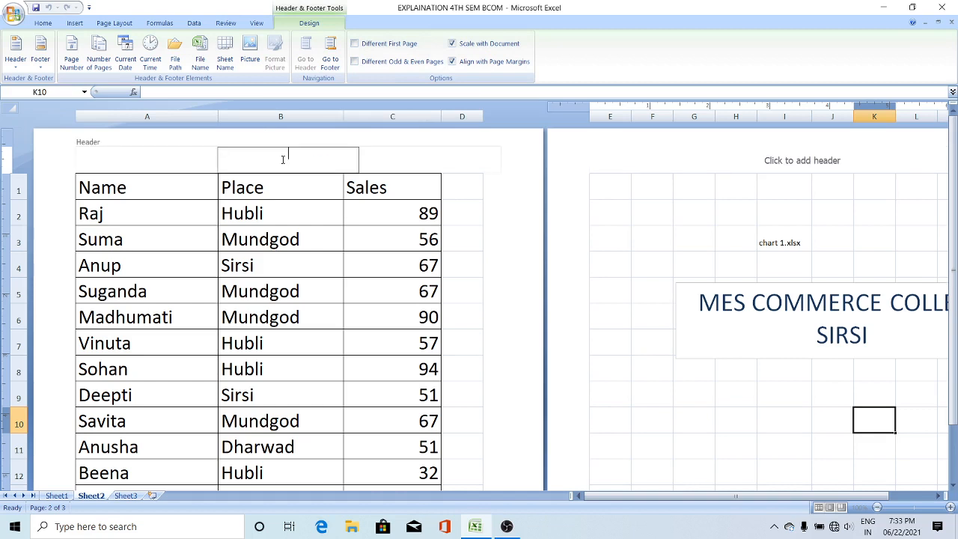
{"action": "left_click", "coordinate": [81, 58]}
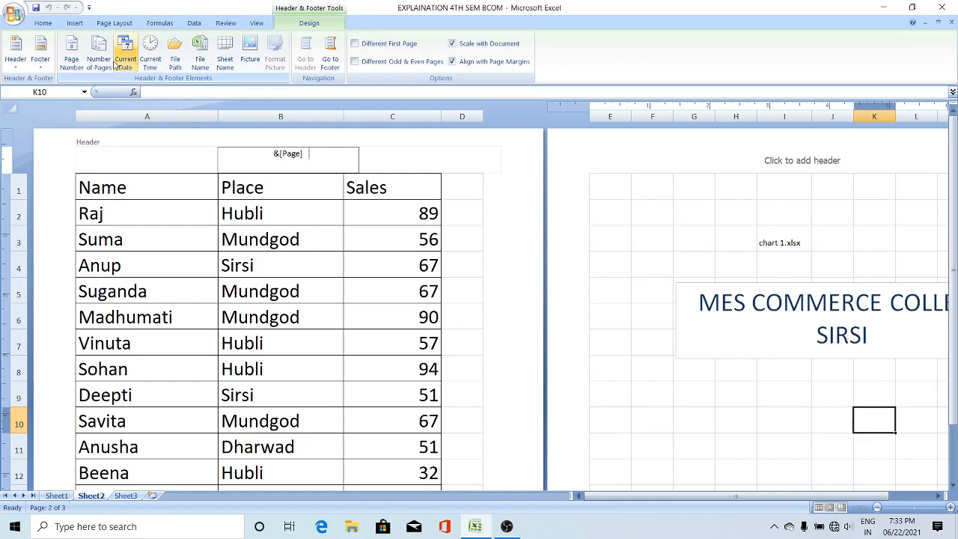
{"action": "left_click", "coordinate": [206, 55]}
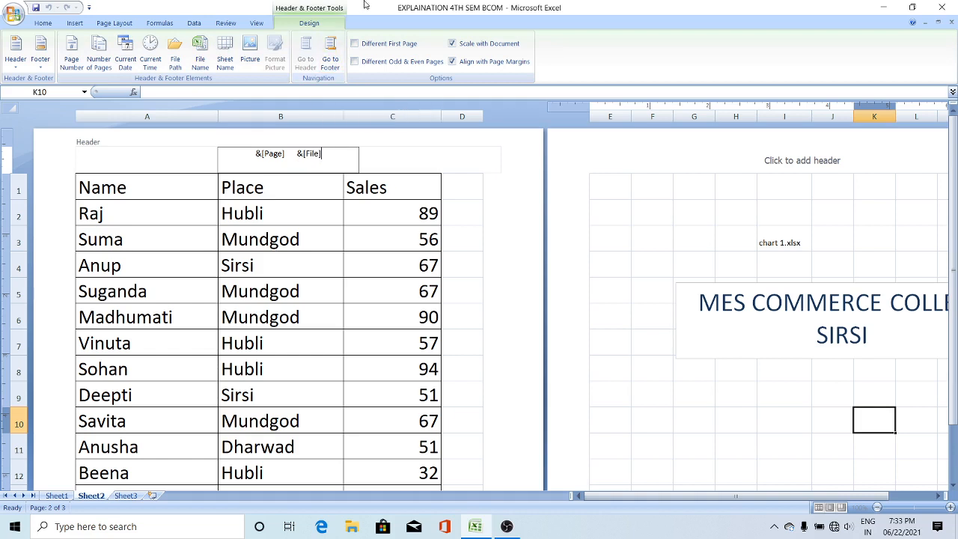
Step: Add the current date element to the center footer section of the worksheet
{"action": "left_click", "coordinate": [331, 66]}
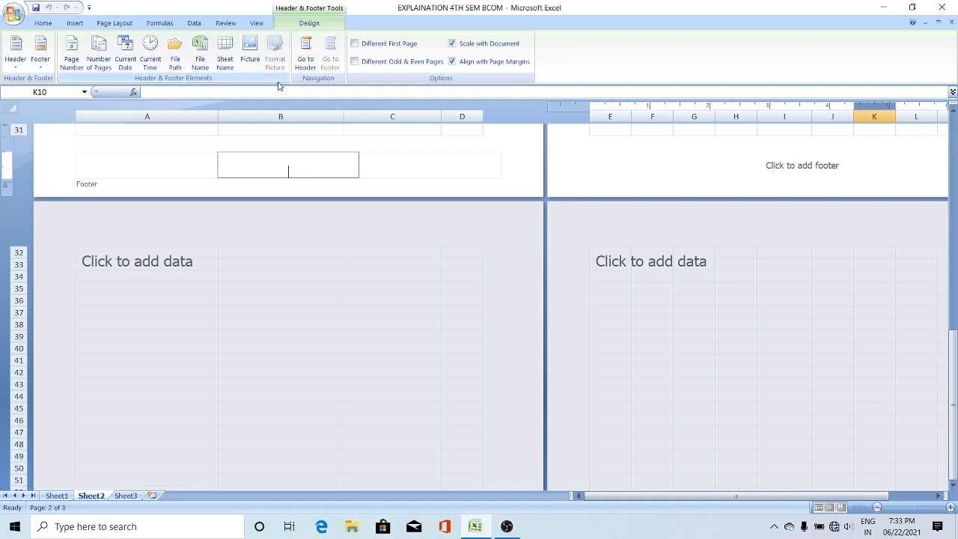
{"action": "left_click", "coordinate": [125, 59]}
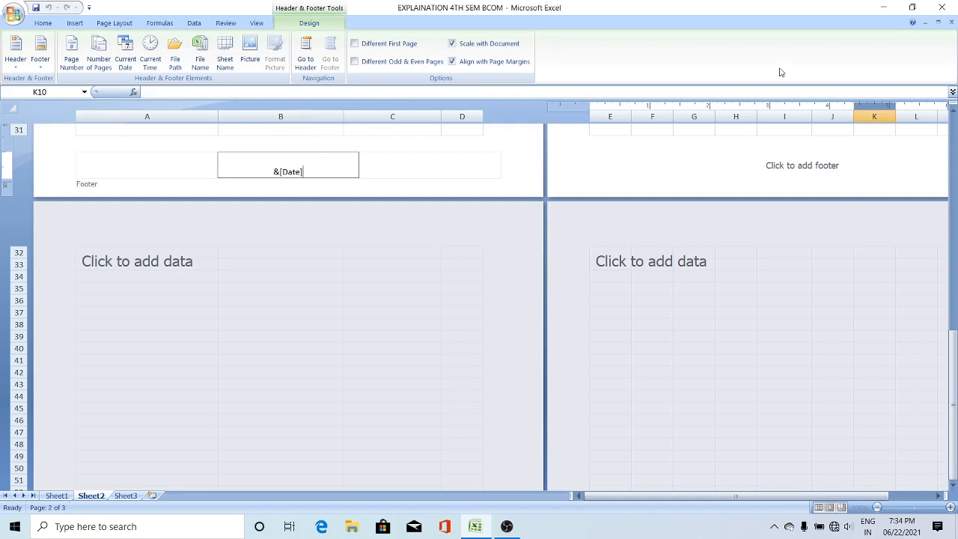
{"action": "left_click", "coordinate": [84, 25]}
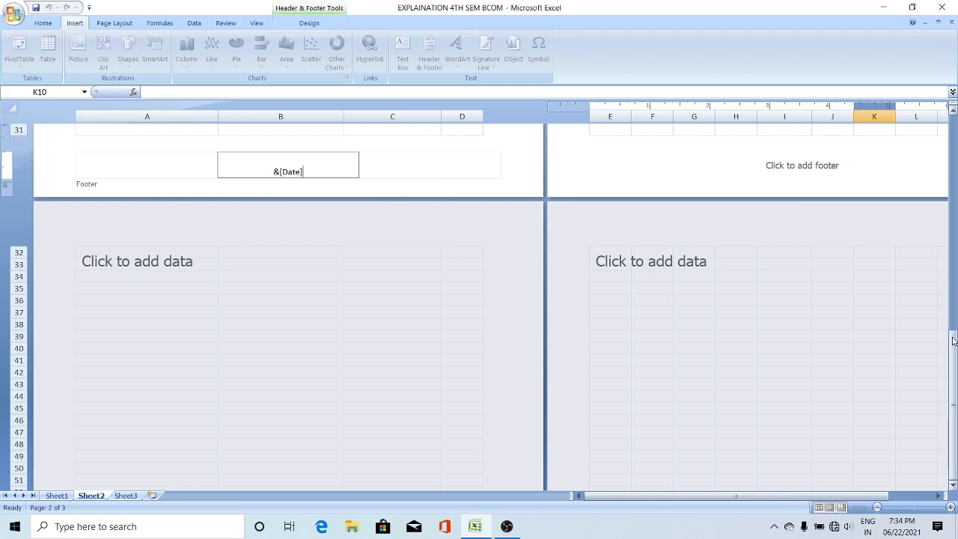
{"action": "left_click_drag", "start_coordinate": [954, 341], "coordinate": [939, 11]}
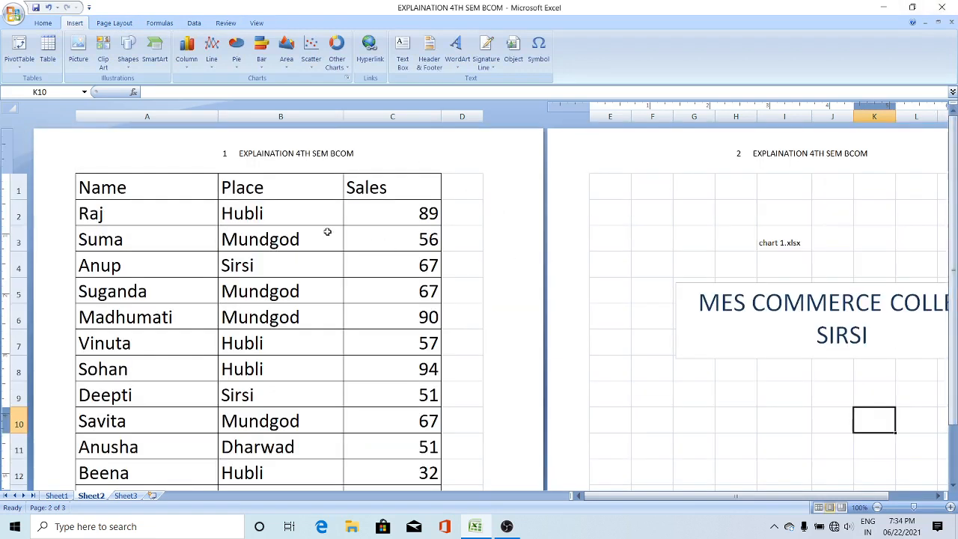
Step: Examine the page number and file name header and the date footer across the worksheet's pages
{"action": "left_click", "coordinate": [285, 158]}
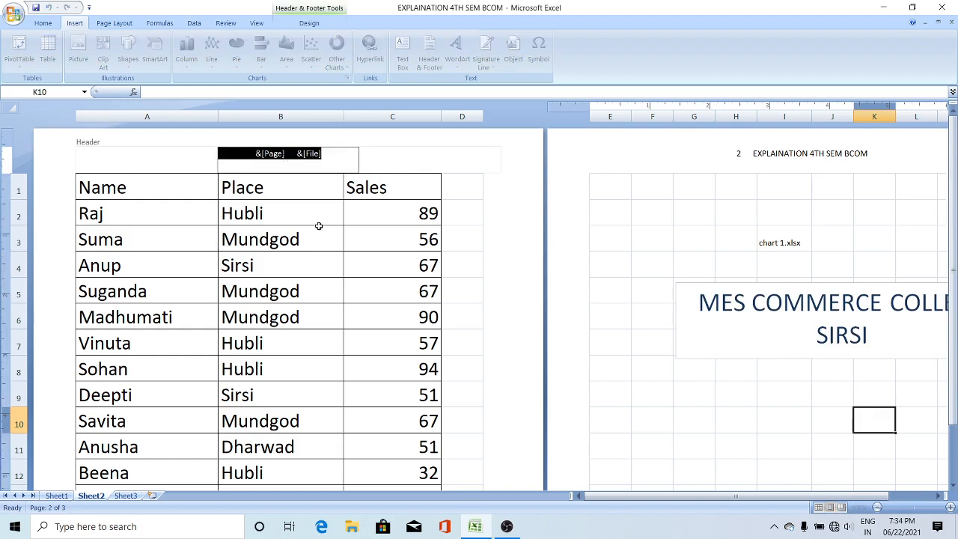
{"action": "left_click", "coordinate": [641, 214]}
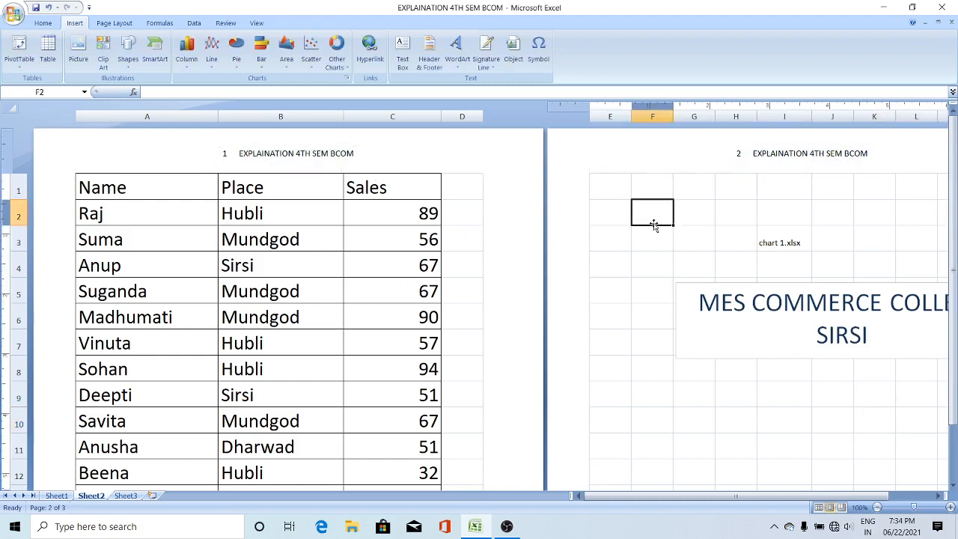
{"action": "scroll", "coordinate": [331, 277], "scroll_direction": "down", "scroll_amount": 5}
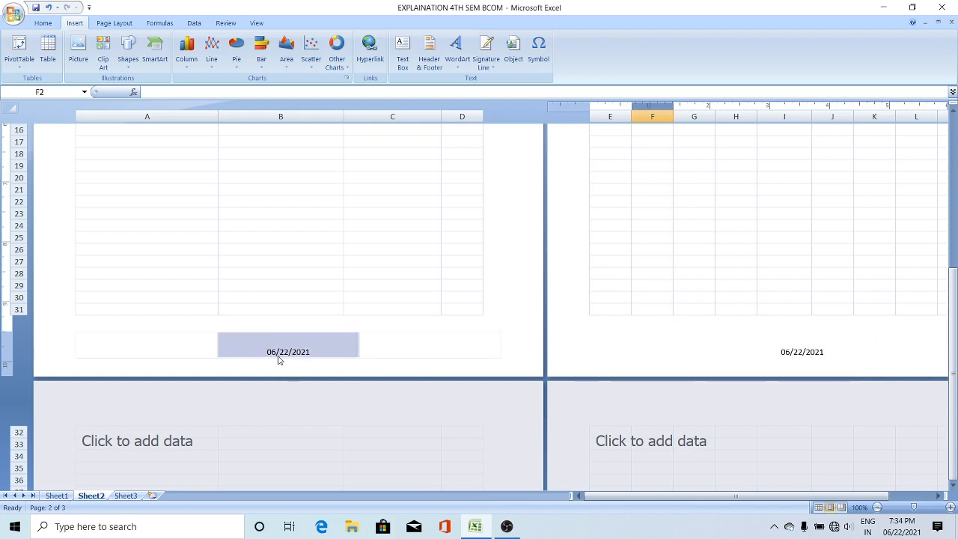
{"action": "scroll", "coordinate": [278, 360], "scroll_direction": "up", "scroll_amount": 6}
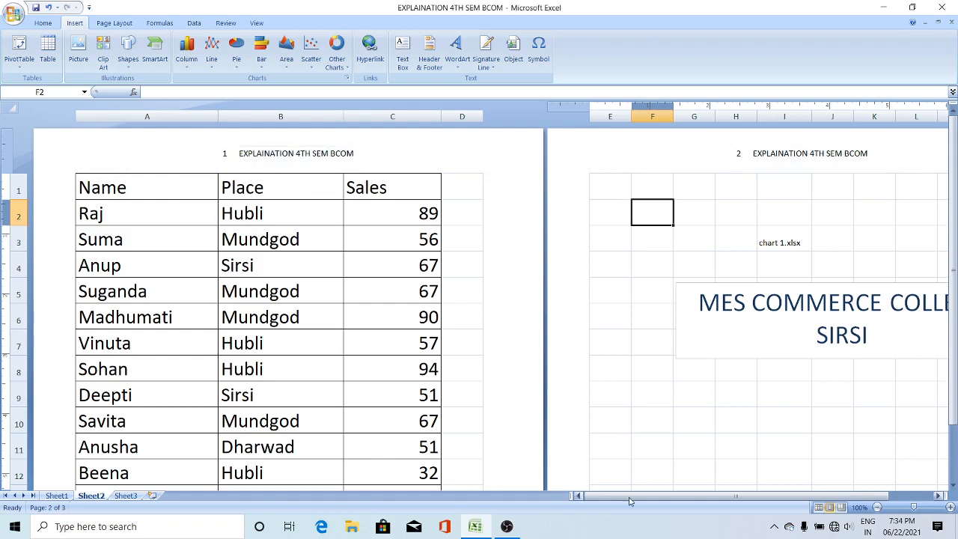
{"action": "left_click_drag", "start_coordinate": [733, 496], "coordinate": [775, 497]}
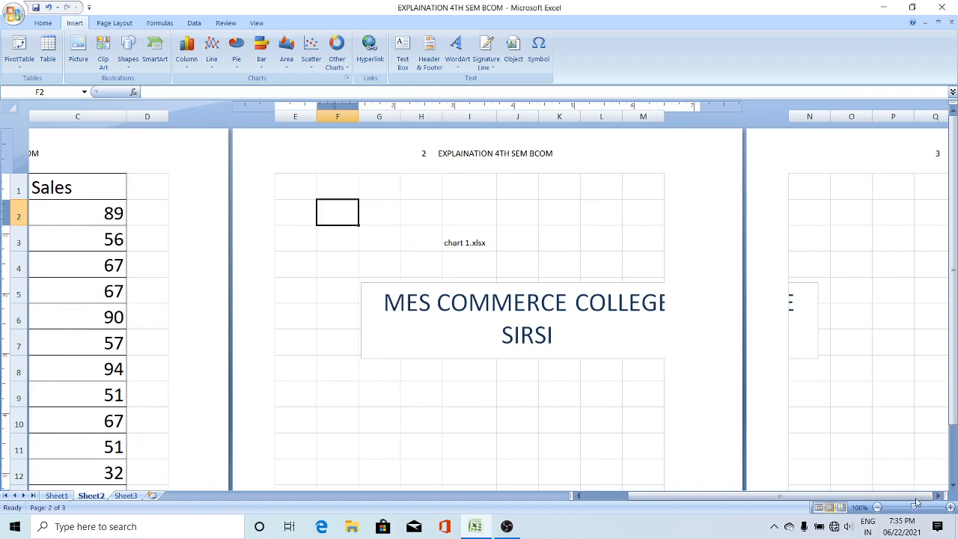
{"action": "mouse_move", "coordinate": [955, 405]}
{"action": "left_mouse_down"}
{"action": "mouse_move", "coordinate": [954, 422]}
{"action": "mouse_move", "coordinate": [954, 405]}
{"action": "left_mouse_up"}
{"action": "left_click_drag", "start_coordinate": [629, 497], "coordinate": [451, 509]}
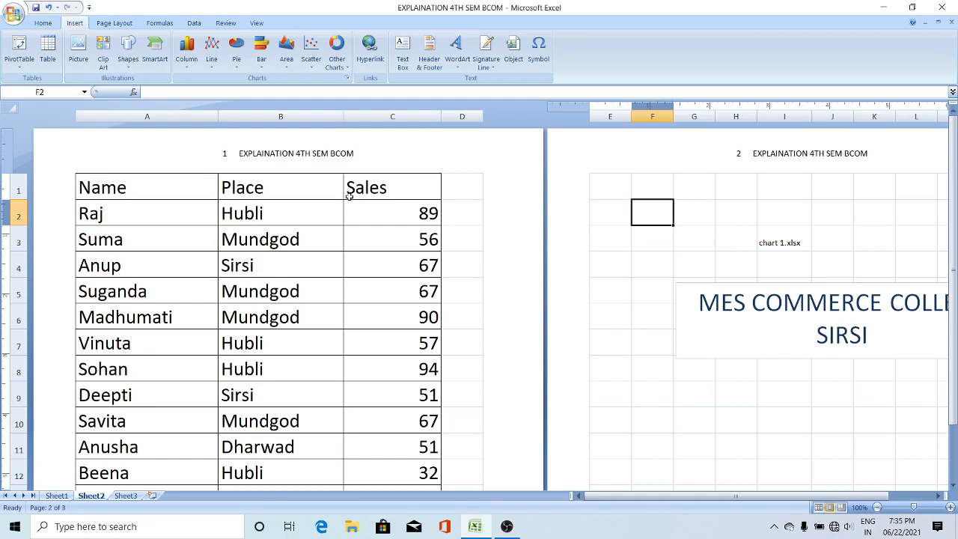
{"action": "left_click", "coordinate": [624, 366]}
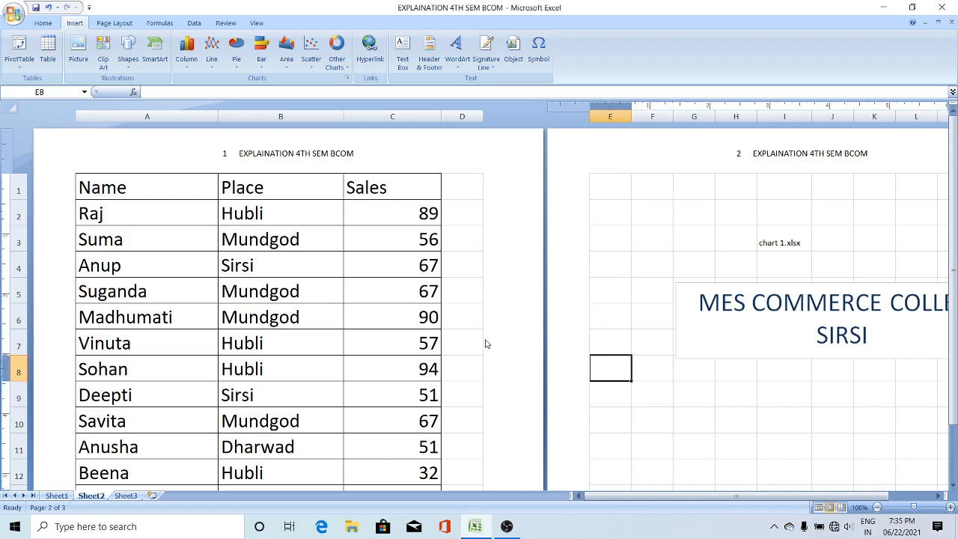
Step: Insert blue WordArt reading "WELCOME TO MS EXCEL CLASS" below the college text box and shift it left to start in column D
{"action": "left_click_drag", "start_coordinate": [622, 497], "coordinate": [669, 499]}
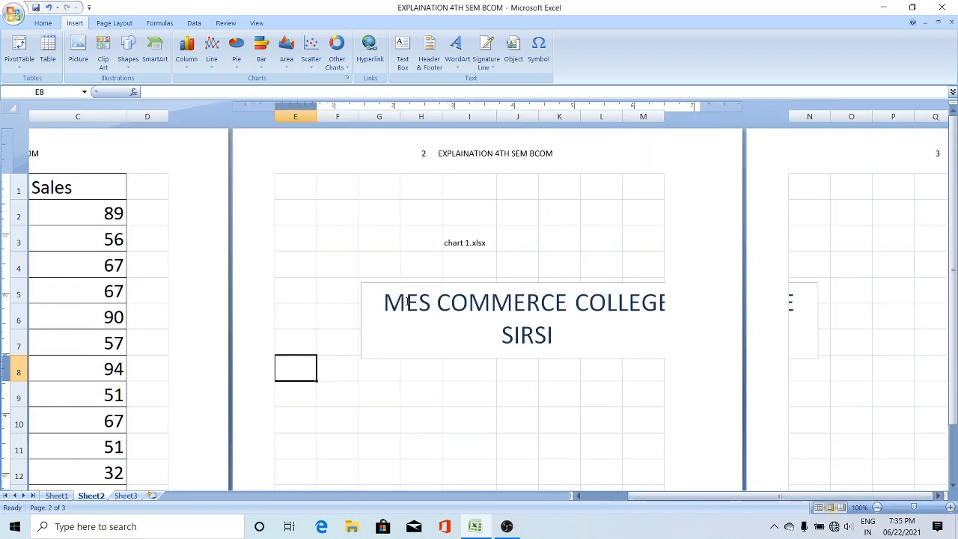
{"action": "scroll", "coordinate": [533, 136], "scroll_direction": "down", "scroll_amount": 1}
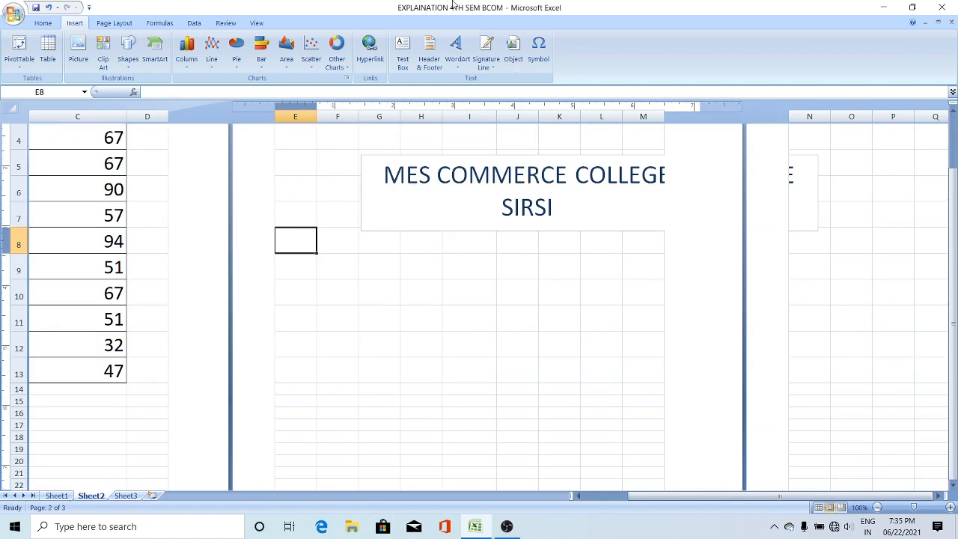
{"action": "left_click", "coordinate": [458, 59]}
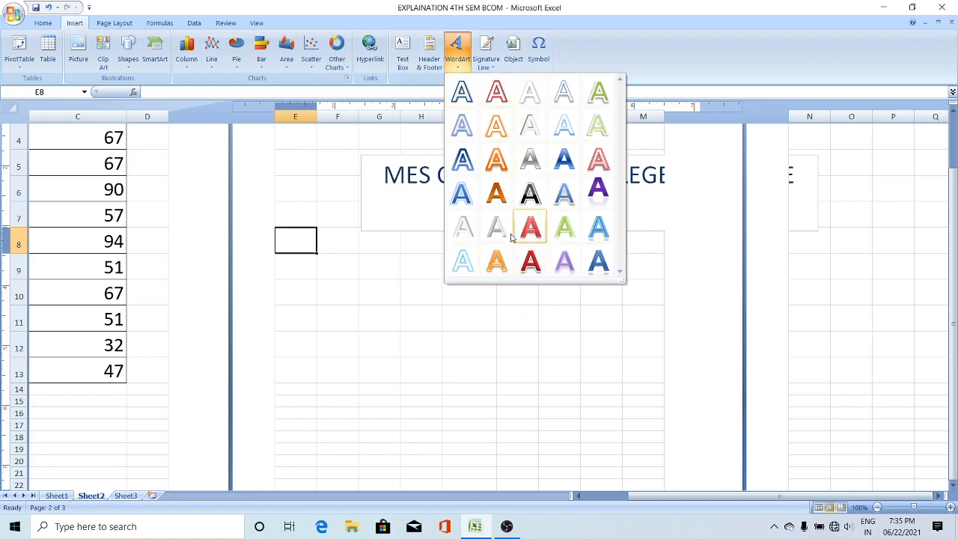
{"action": "left_click", "coordinate": [462, 192]}
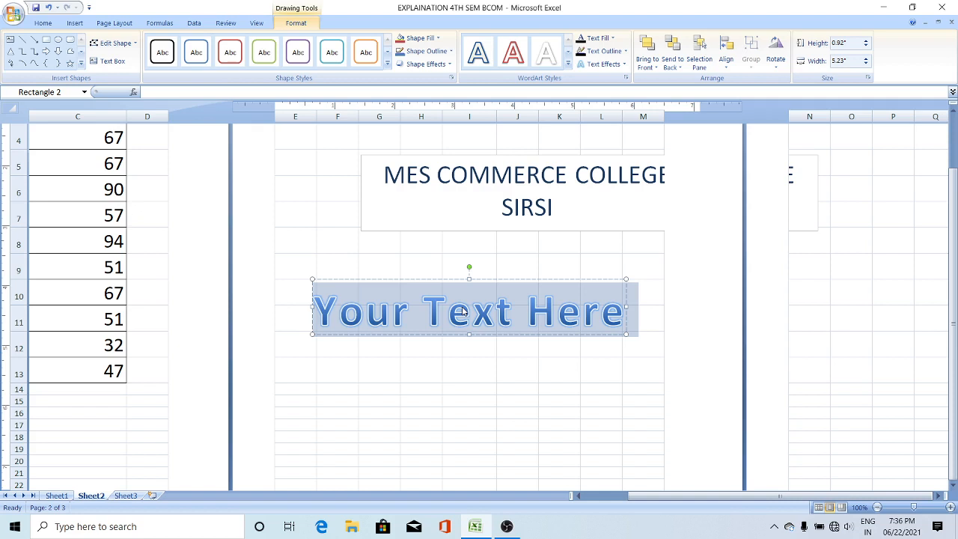
{"action": "type", "text": "M"}
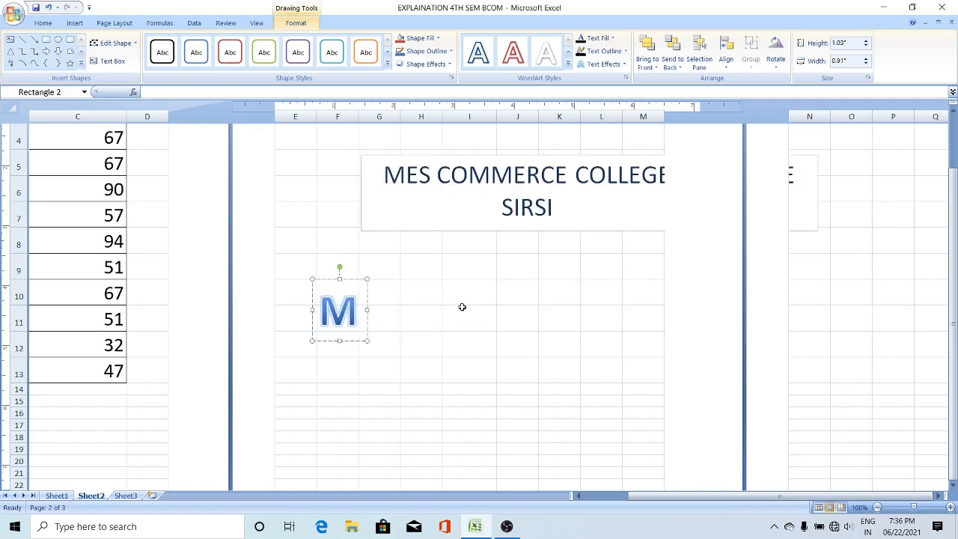
{"action": "key", "text": "BackSpace"}
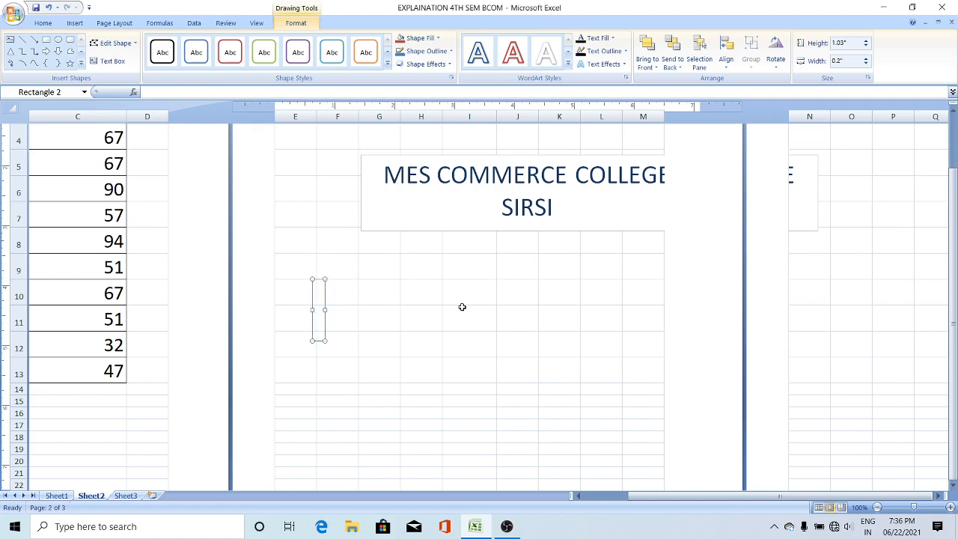
{"action": "type", "text": "WELCOME"}
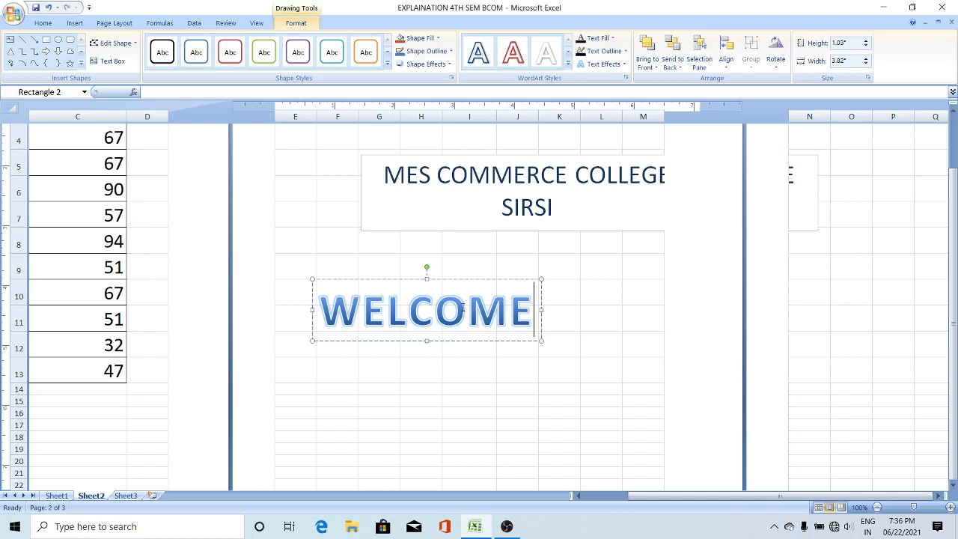
{"action": "type", "text": "   TO"}
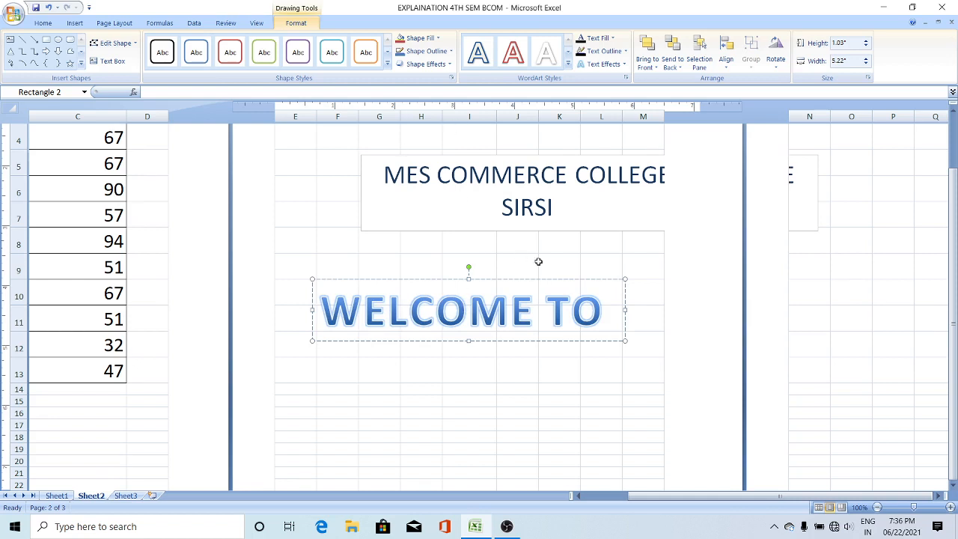
{"action": "type", "text": "MS EXCEL"}
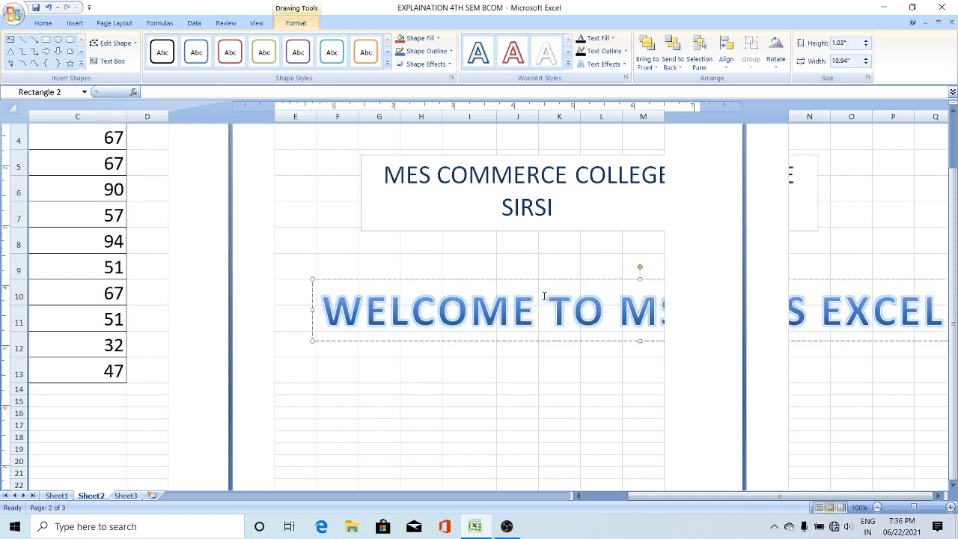
{"action": "left_click_drag", "start_coordinate": [548, 279], "coordinate": [375, 284]}
Step: Delete the page number and file name elements from the center header section
{"action": "left_click", "coordinate": [411, 161]}
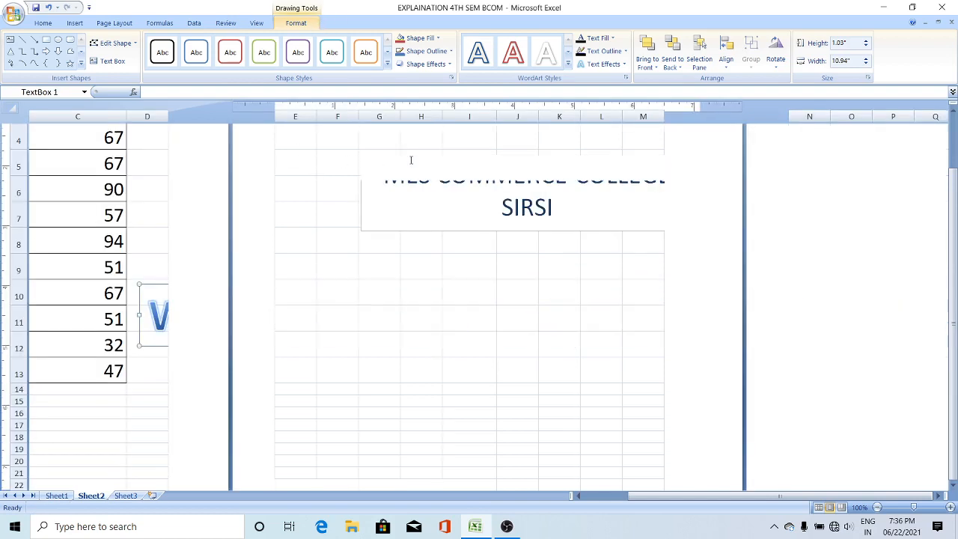
{"action": "double_click", "coordinate": [408, 174]}
{"action": "scroll", "coordinate": [494, 229], "scroll_direction": "up", "scroll_amount": 1}
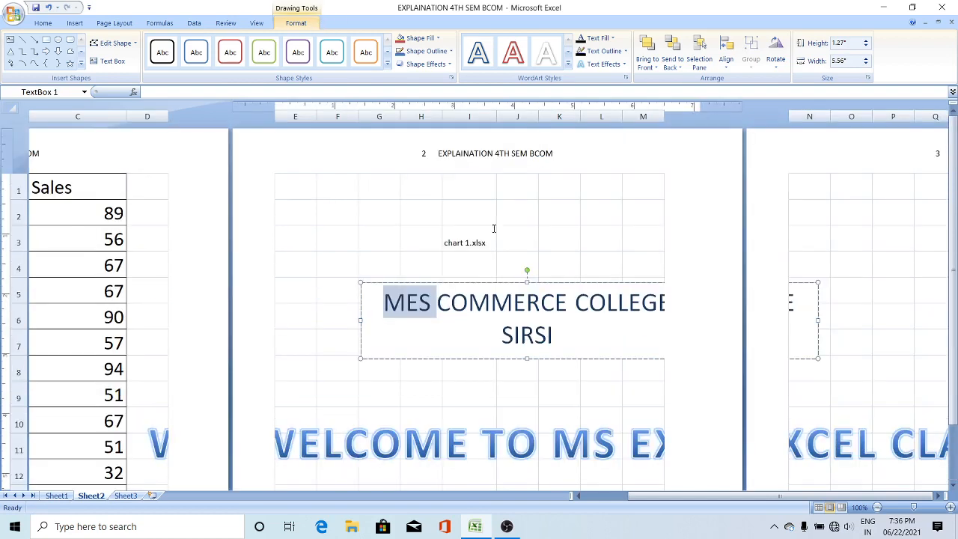
{"action": "left_click", "coordinate": [491, 152]}
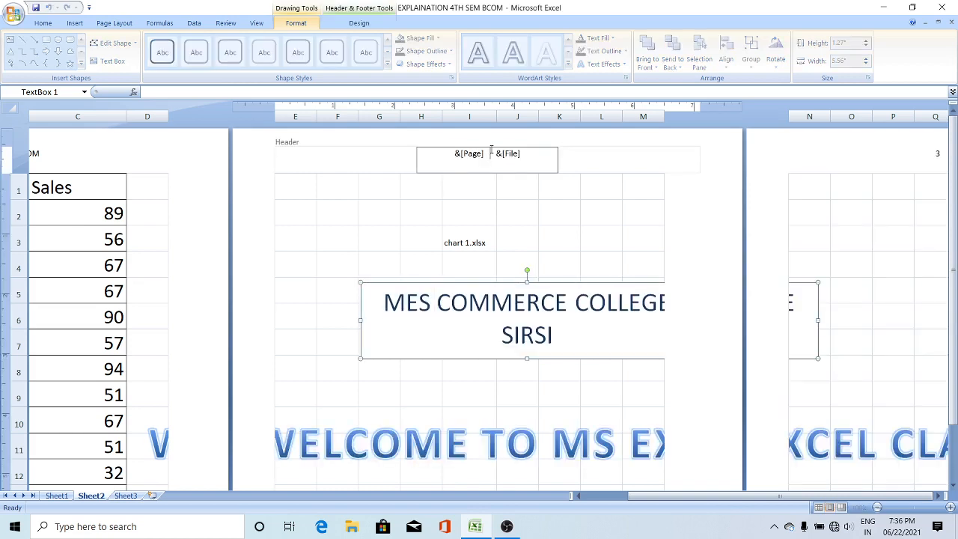
{"action": "left_click_drag", "start_coordinate": [450, 152], "coordinate": [551, 152]}
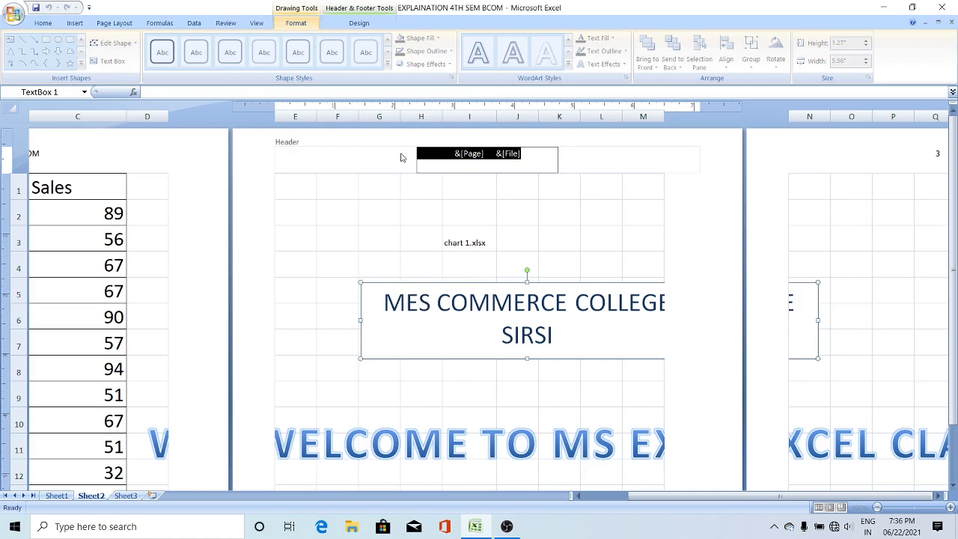
{"action": "key", "text": "Delete"}
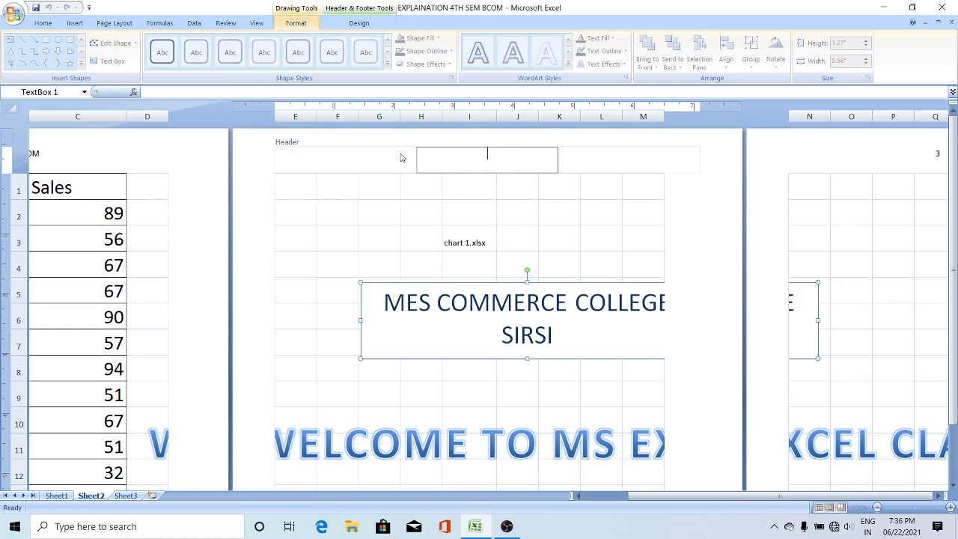
{"action": "left_click", "coordinate": [393, 263]}
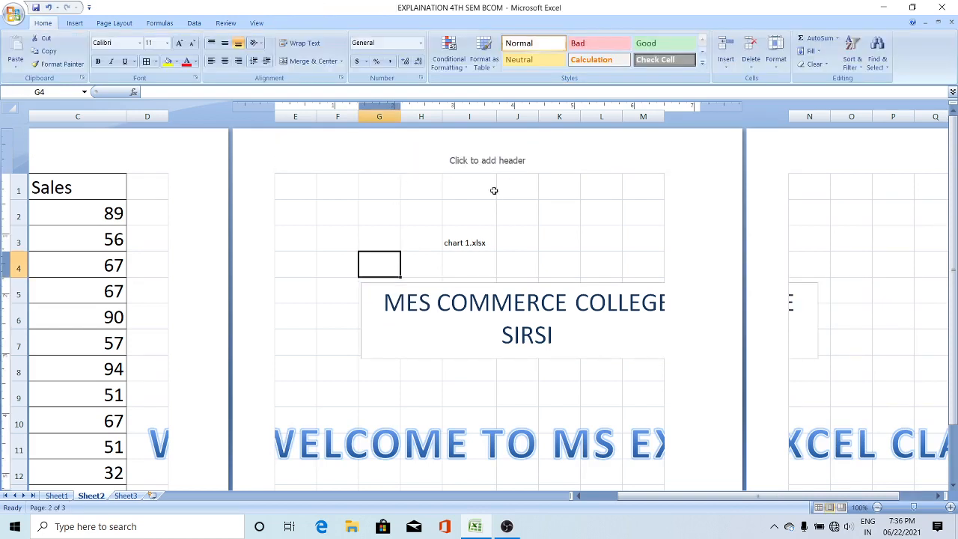
{"action": "left_click", "coordinate": [87, 24]}
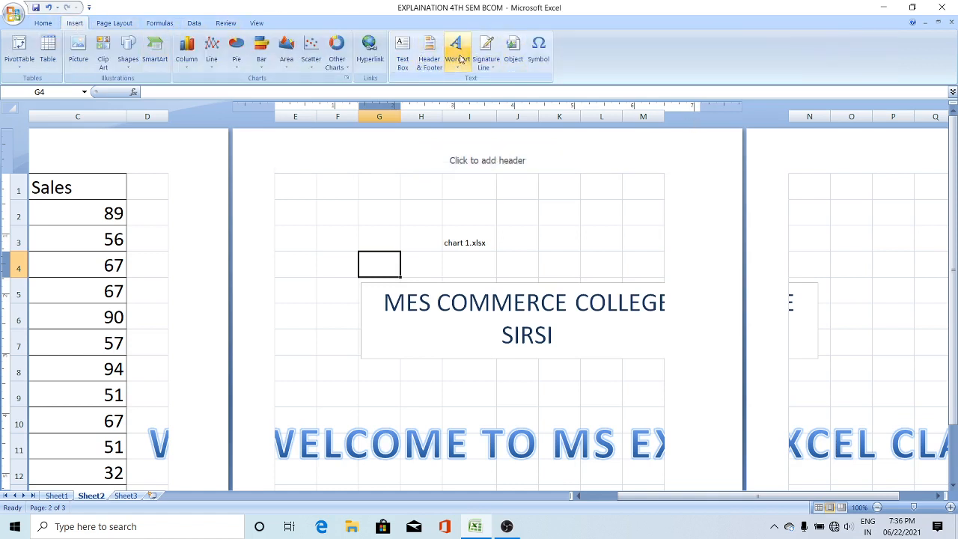
{"action": "left_click", "coordinate": [577, 229]}
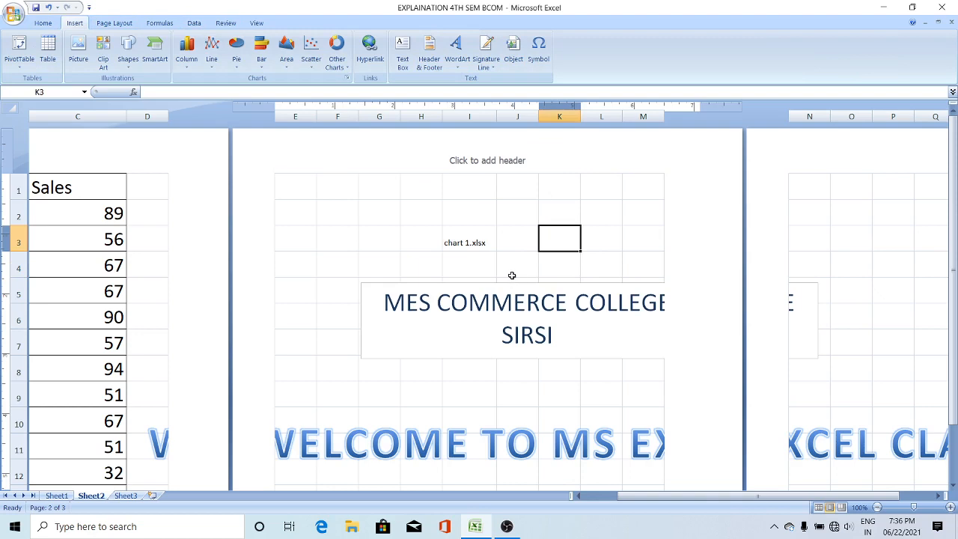
{"action": "scroll", "coordinate": [512, 275], "scroll_direction": "down", "scroll_amount": 3}
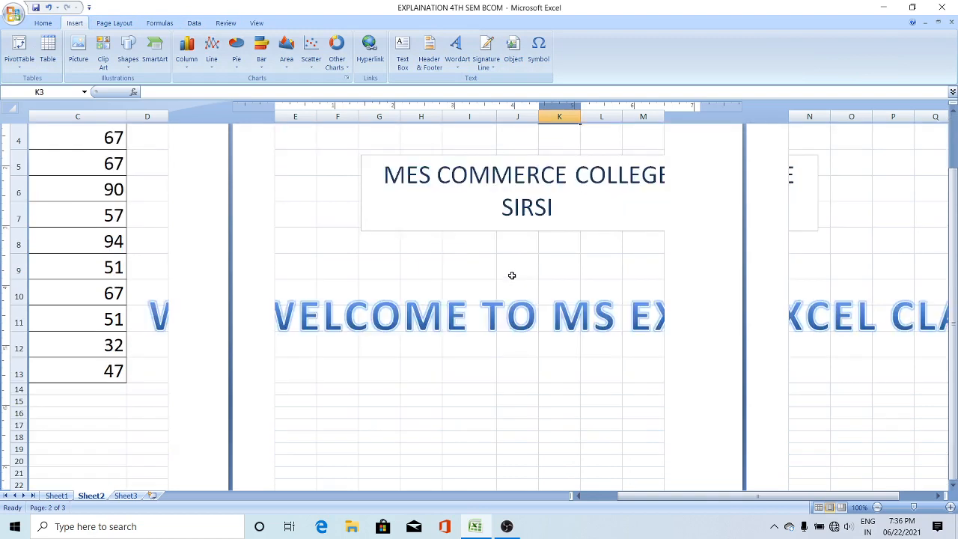
{"action": "scroll", "coordinate": [512, 276], "scroll_direction": "up", "scroll_amount": 2}
{"action": "left_click", "coordinate": [409, 296]}
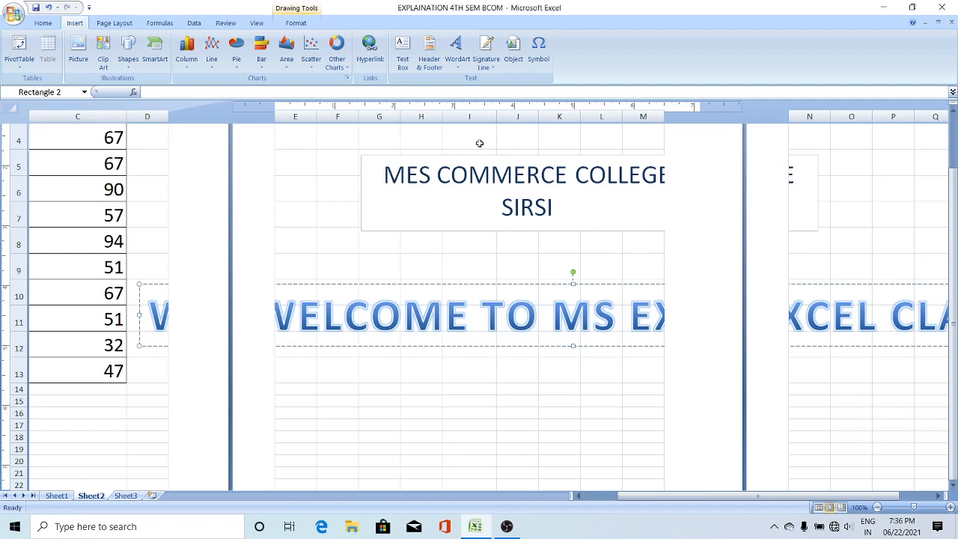
{"action": "left_click", "coordinate": [429, 55]}
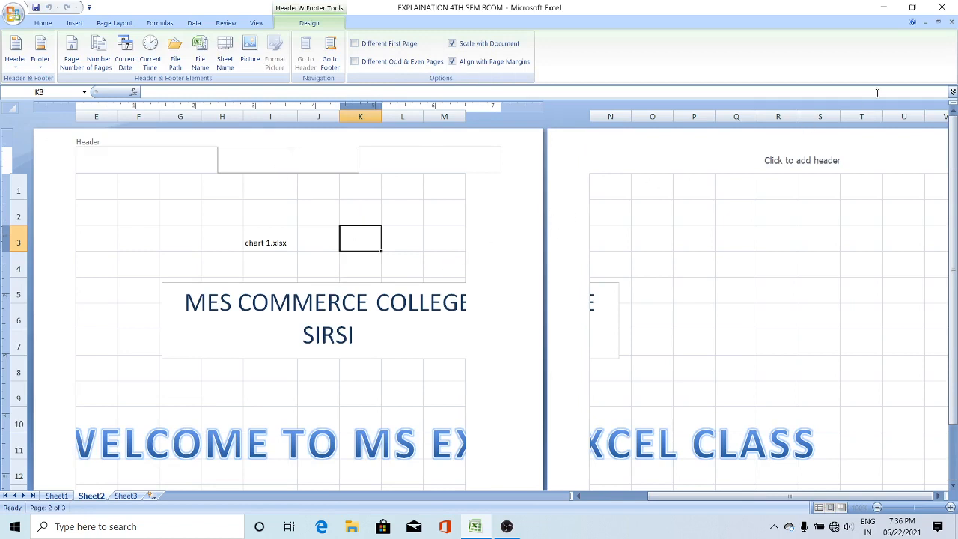
Step: Close the workbook without saving the changes, reopen "EXPLAINATION 4TH SEM BCOM", and select cell E5 on Sheet2
{"action": "left_click", "coordinate": [951, 23]}
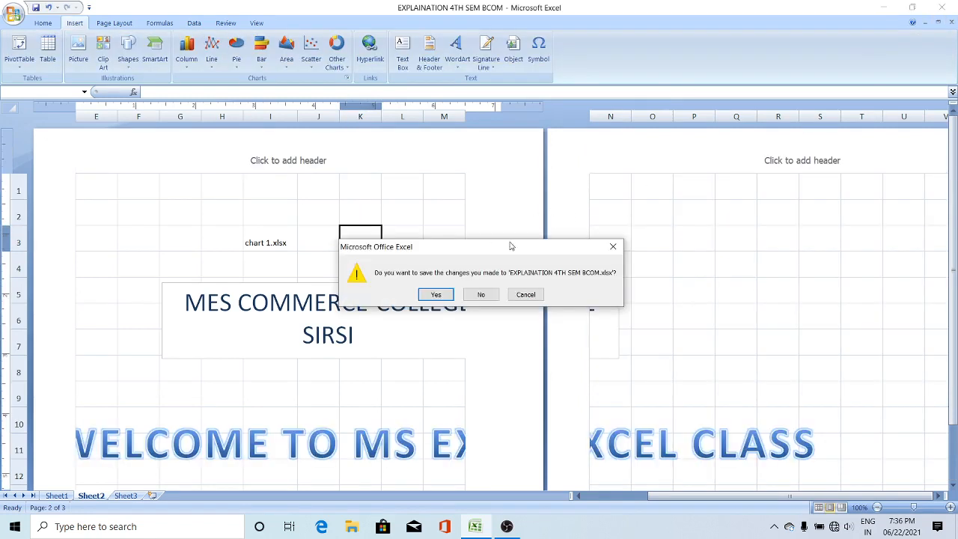
{"action": "left_click", "coordinate": [480, 295]}
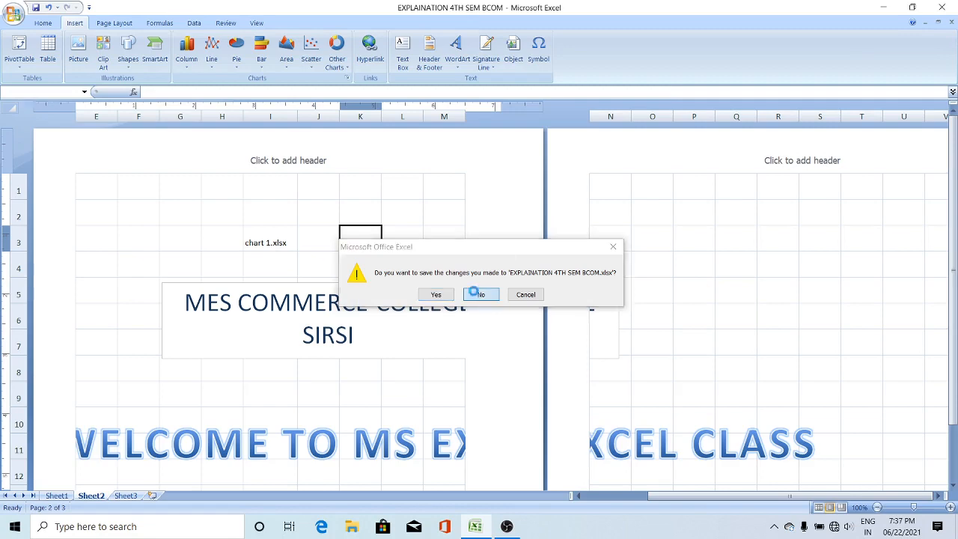
{"action": "left_click", "coordinate": [13, 15]}
{"action": "left_click", "coordinate": [95, 62]}
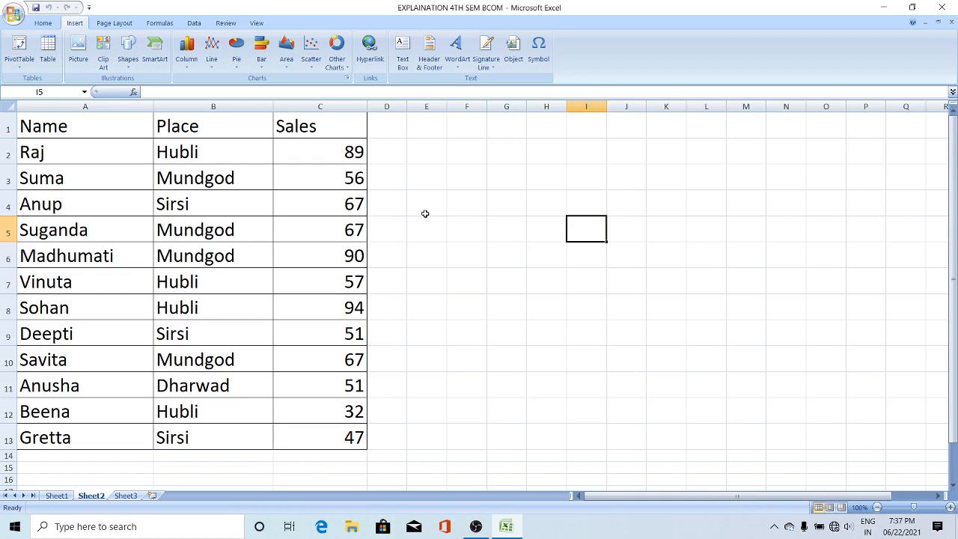
{"action": "left_click", "coordinate": [424, 217]}
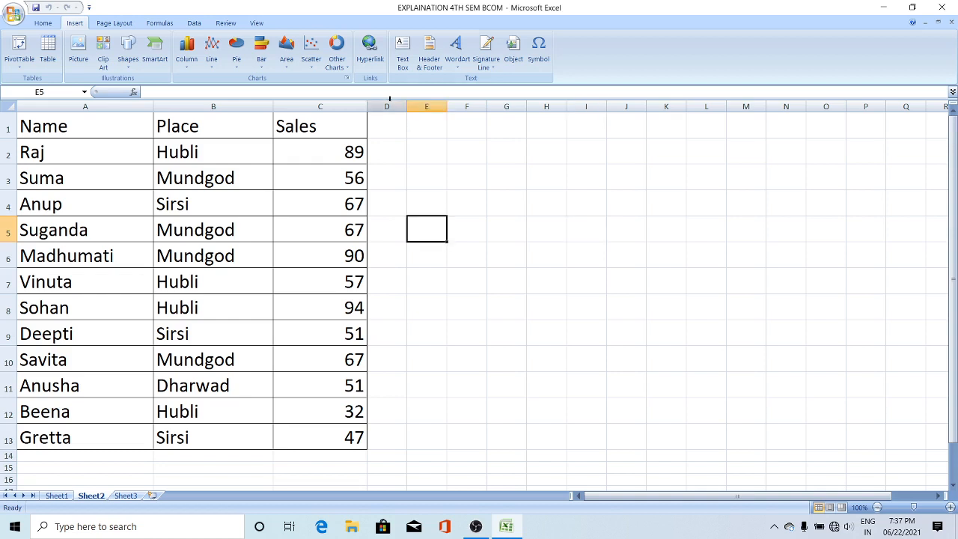
Step: Insert WordArt in a blue gradient style reading "WELCOME TO MS EXCEL" beside the sales table
{"action": "left_click", "coordinate": [457, 52]}
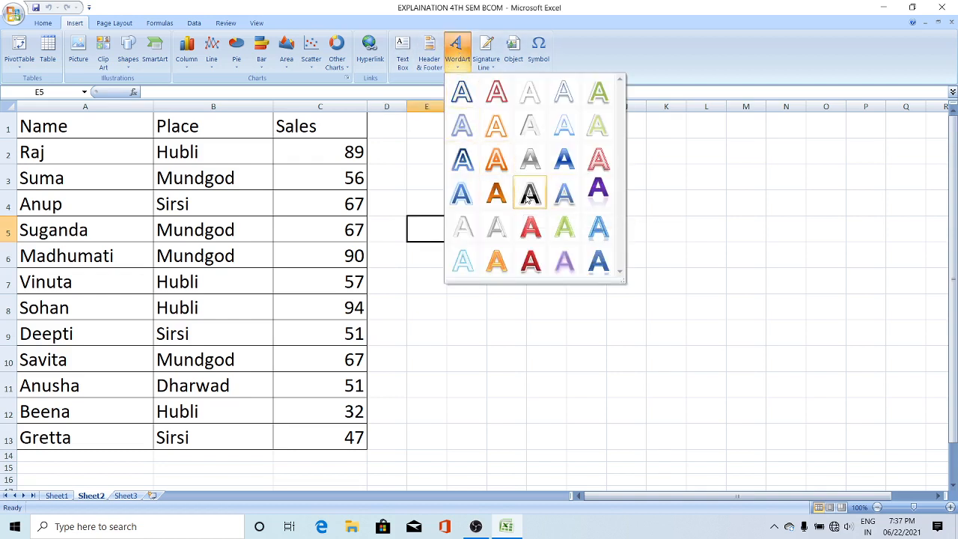
{"action": "left_click", "coordinate": [462, 193]}
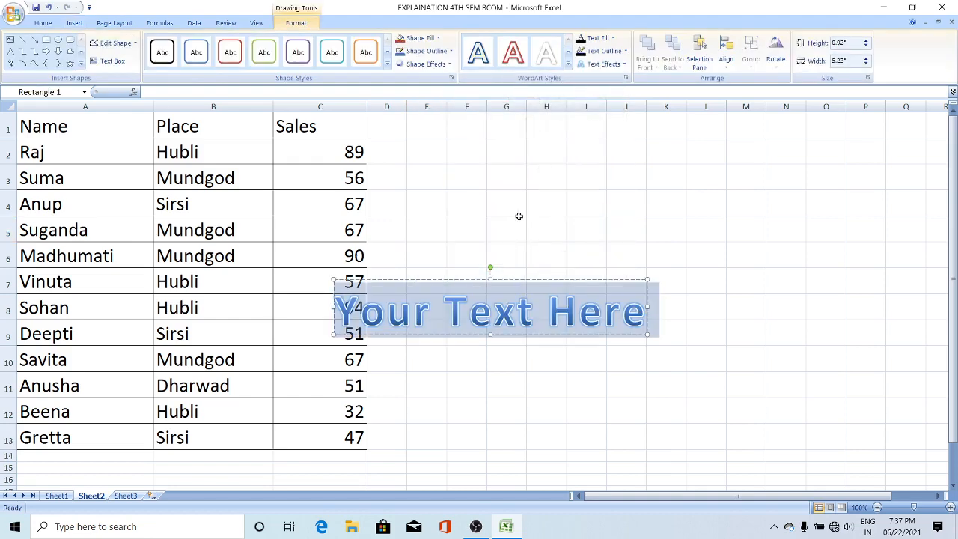
{"action": "left_click_drag", "start_coordinate": [543, 280], "coordinate": [726, 221]}
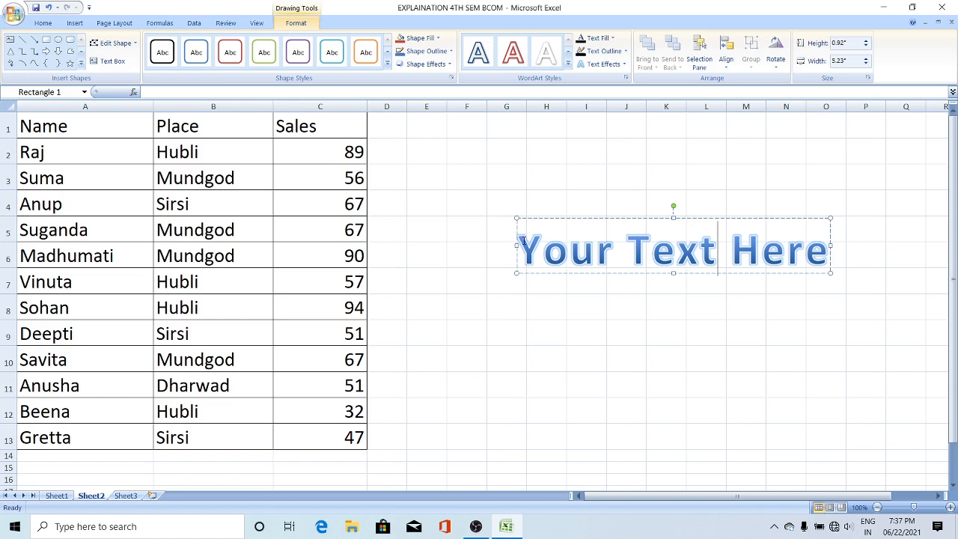
{"action": "double_click", "coordinate": [527, 239]}
{"action": "left_click_drag", "start_coordinate": [668, 238], "coordinate": [838, 247]}
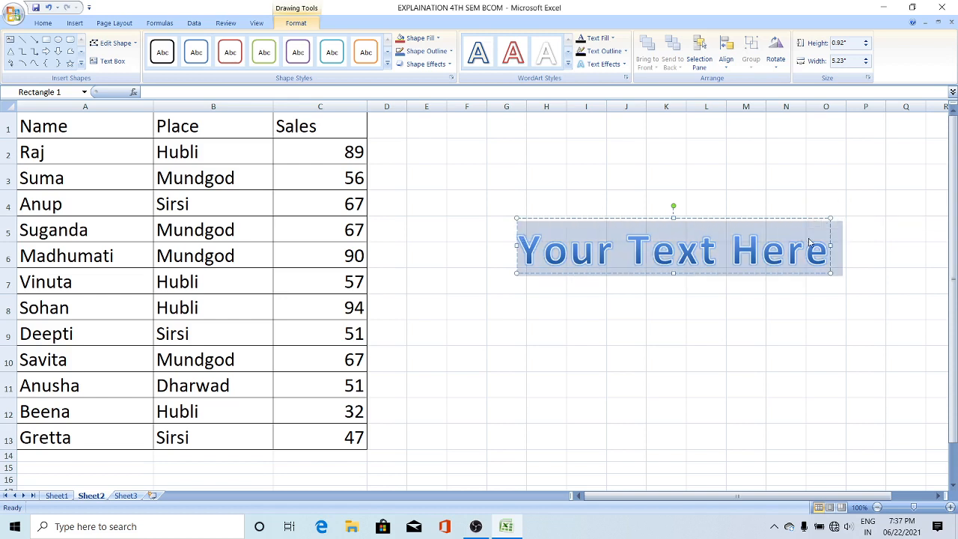
{"action": "type", "text": "WELCO"}
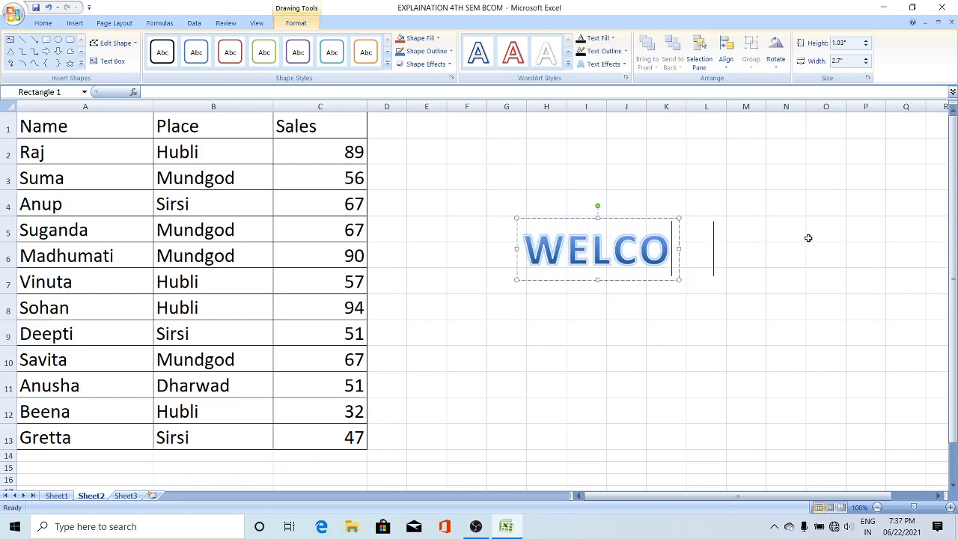
{"action": "type", "text": "ME TO MS"}
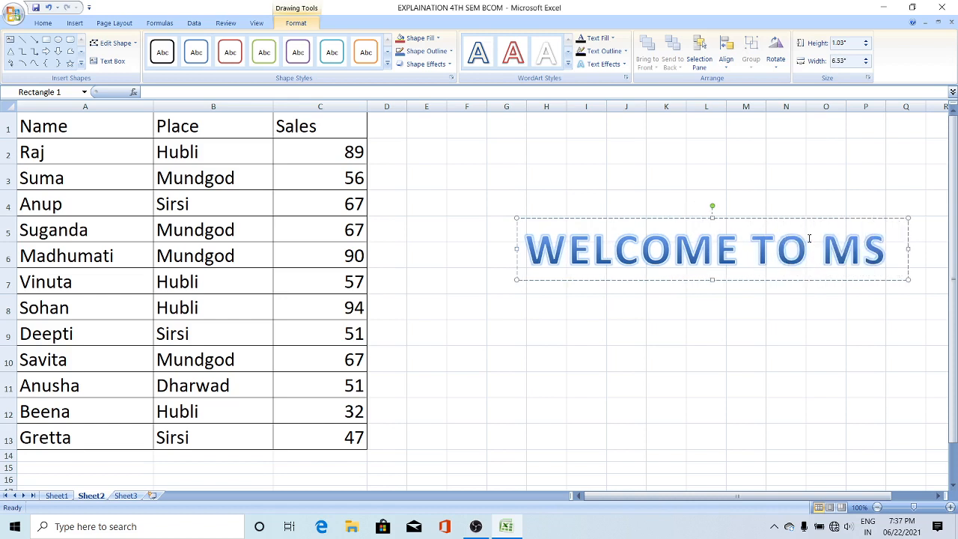
{"action": "type", "text": " EX"}
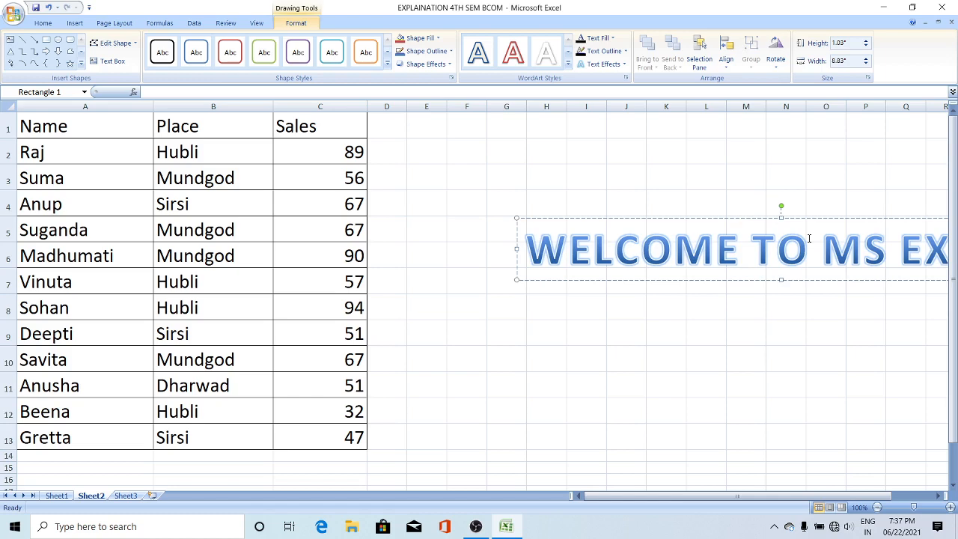
{"action": "left_click", "coordinate": [647, 316]}
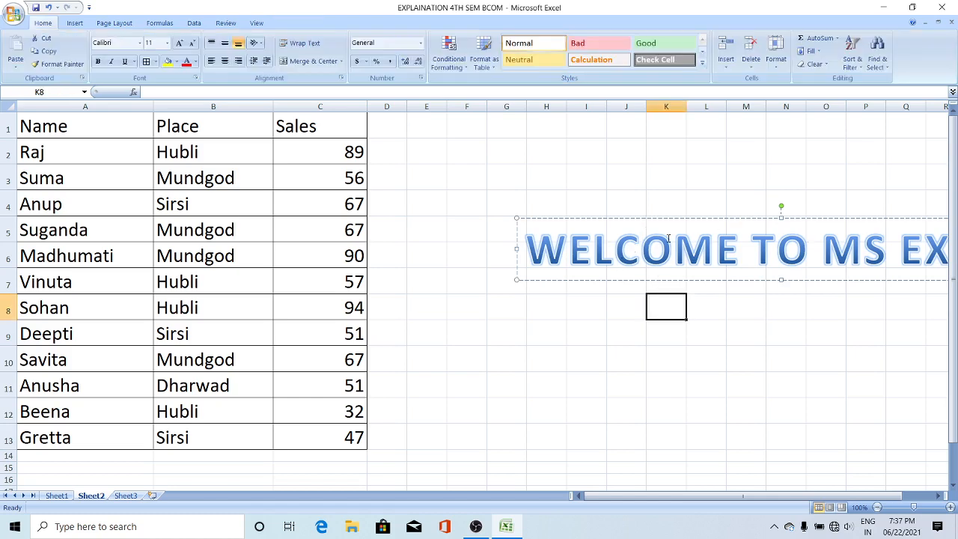
Step: Move the WordArt so that it starts in column D, beside rows 4 to 6 of the sales table
{"action": "left_click", "coordinate": [670, 244]}
{"action": "left_click_drag", "start_coordinate": [686, 220], "coordinate": [560, 200]}
{"action": "left_click", "coordinate": [785, 386]}
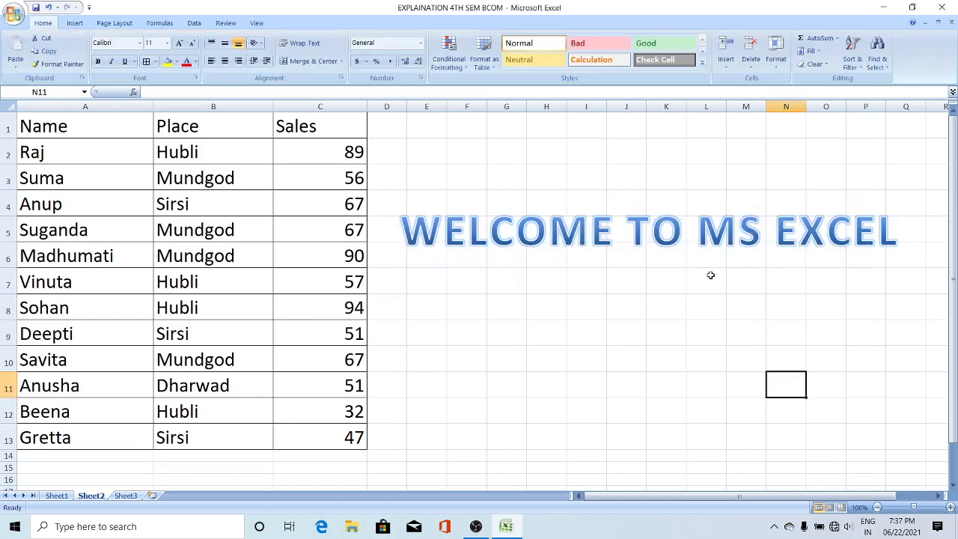
Step: Restyle all the WordArt's text, trying the dark red style and settling on the brighter red beveled style
{"action": "left_click", "coordinate": [689, 239]}
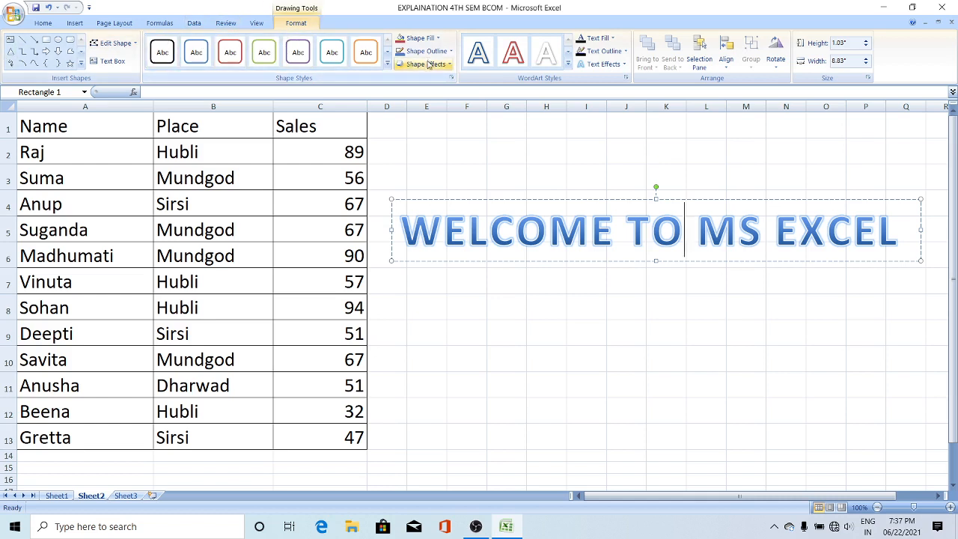
{"action": "left_click", "coordinate": [569, 66]}
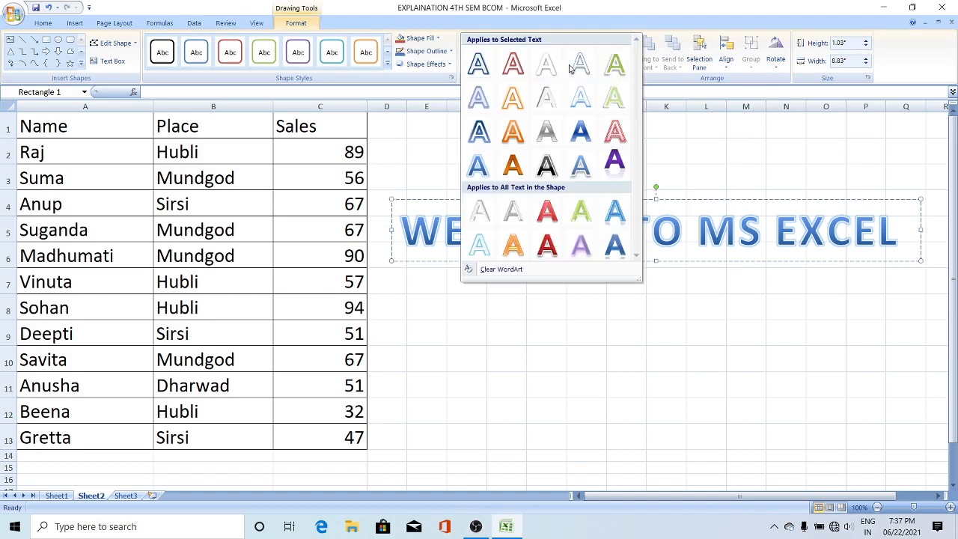
{"action": "left_click", "coordinate": [552, 215]}
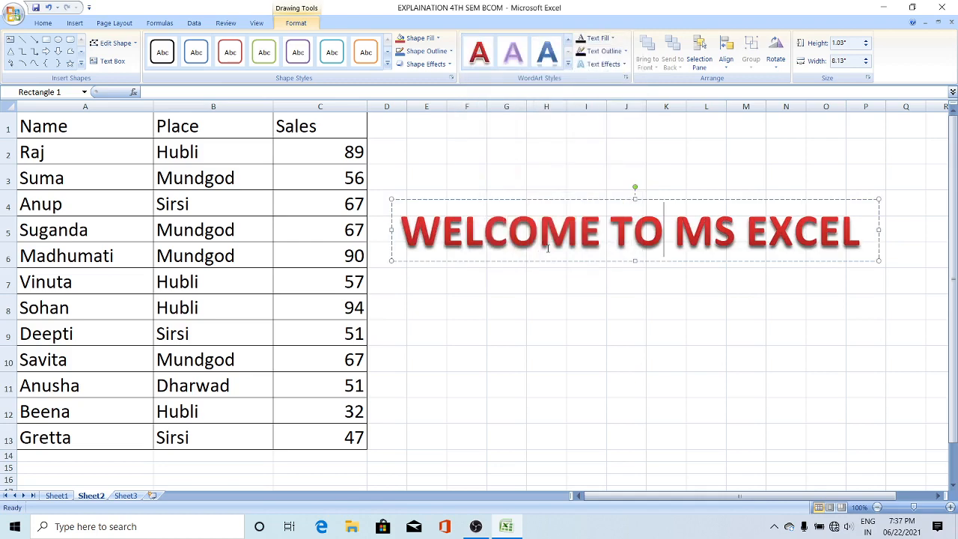
{"action": "left_click", "coordinate": [569, 66]}
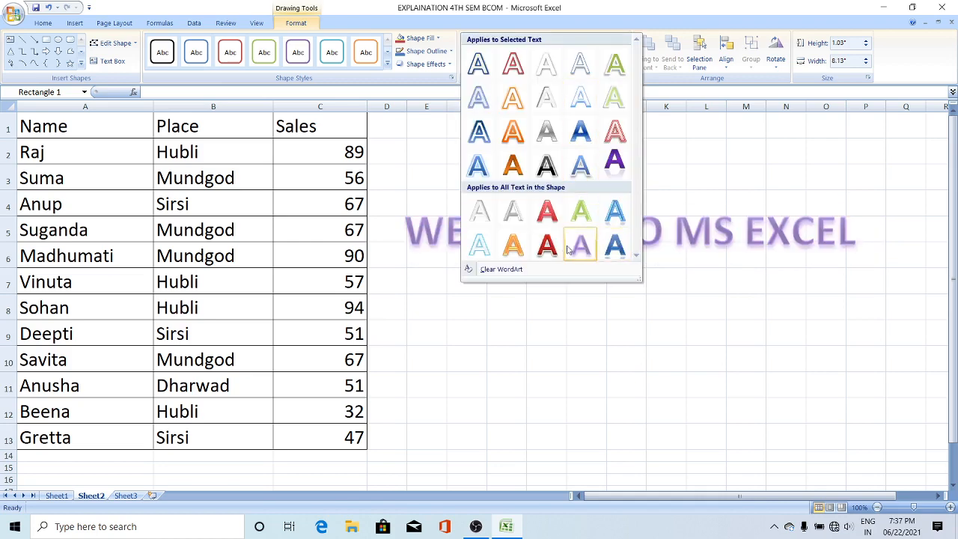
{"action": "left_click", "coordinate": [546, 222]}
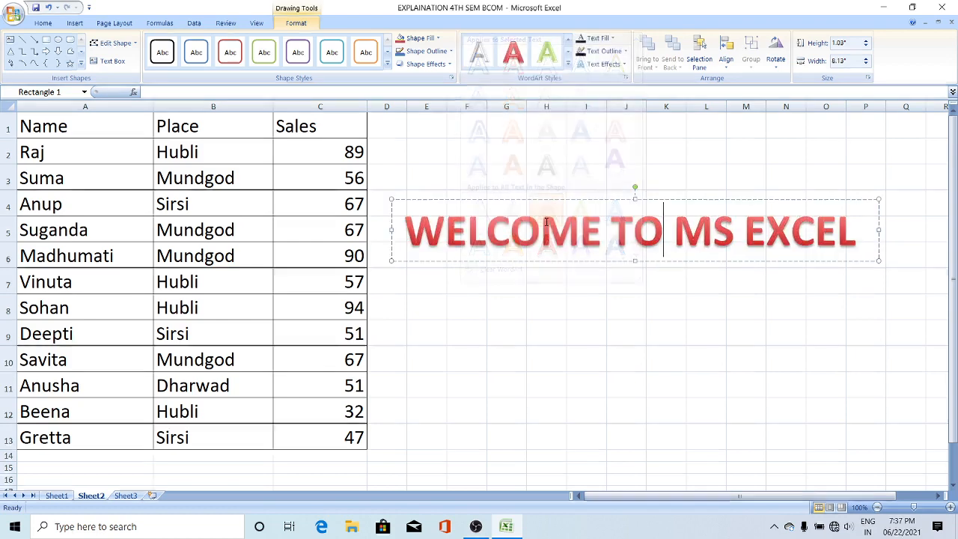
Step: Review the shape effects and apply the strongest blue glow variation to the WordArt's shape
{"action": "left_click", "coordinate": [450, 66]}
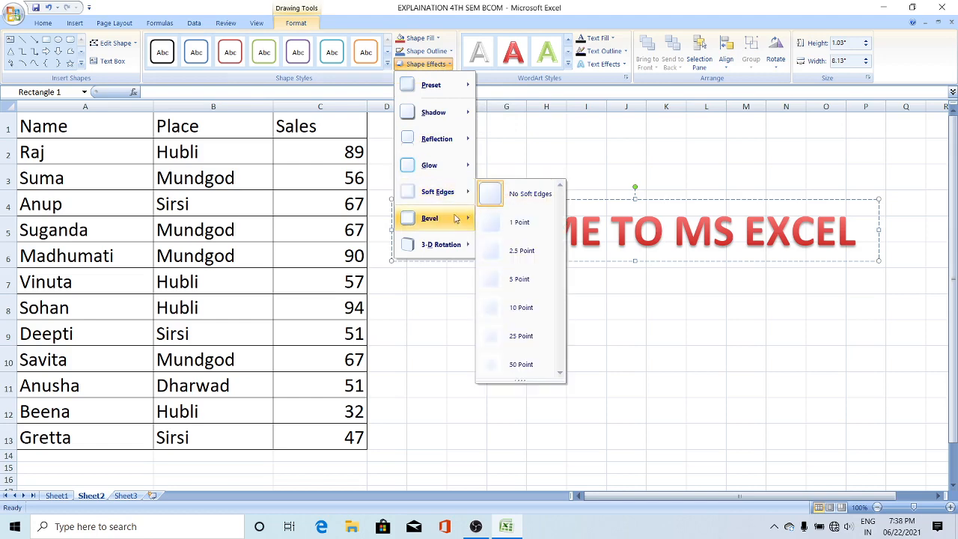
{"action": "mouse_move", "coordinate": [453, 218]}
{"action": "mouse_move", "coordinate": [452, 245]}
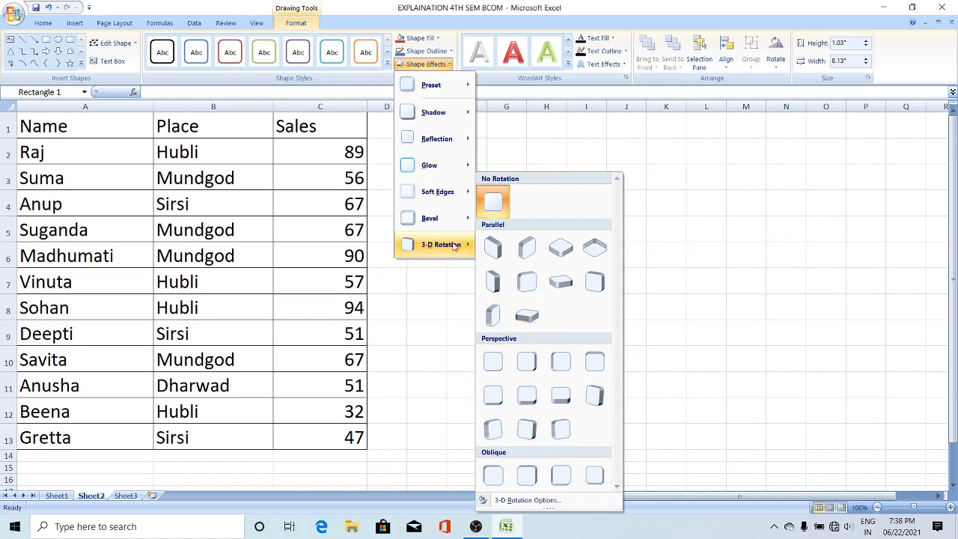
{"action": "mouse_move", "coordinate": [452, 193]}
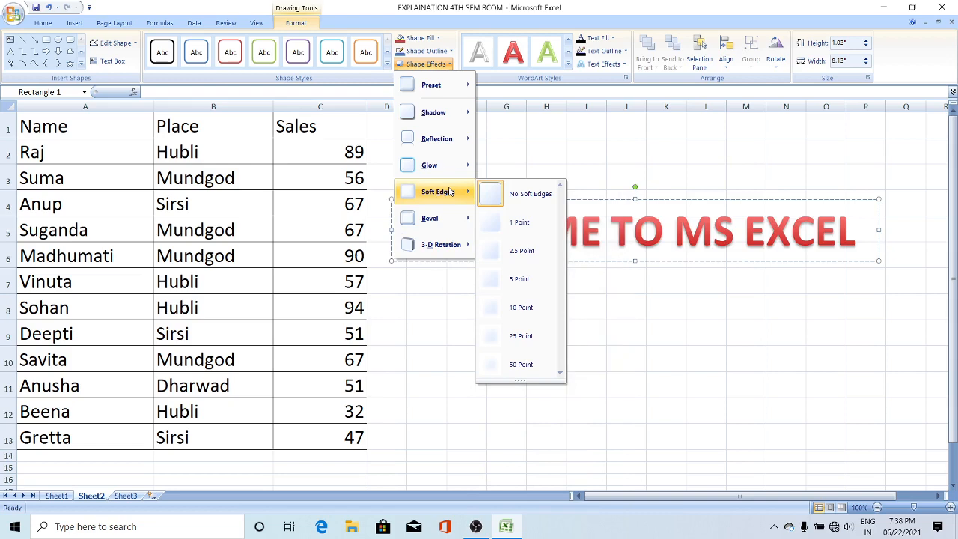
{"action": "mouse_move", "coordinate": [453, 165]}
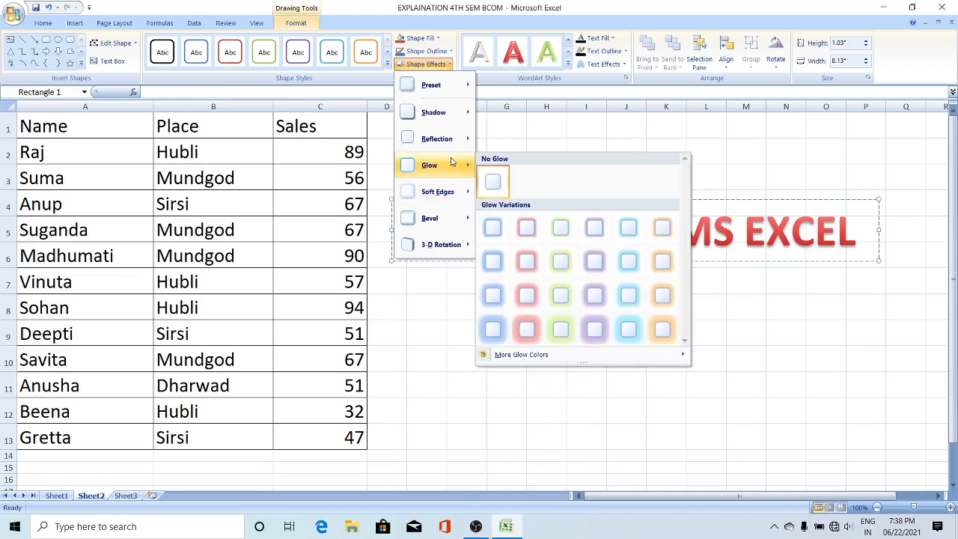
{"action": "left_click", "coordinate": [504, 333]}
{"action": "left_click", "coordinate": [696, 338]}
{"action": "left_click", "coordinate": [611, 239]}
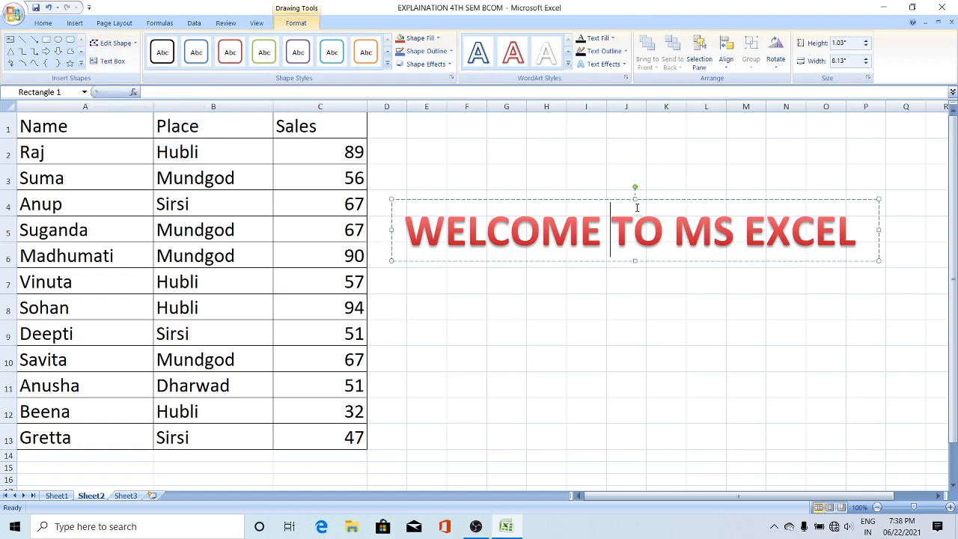
{"action": "left_click", "coordinate": [114, 42]}
{"action": "mouse_move", "coordinate": [128, 63]}
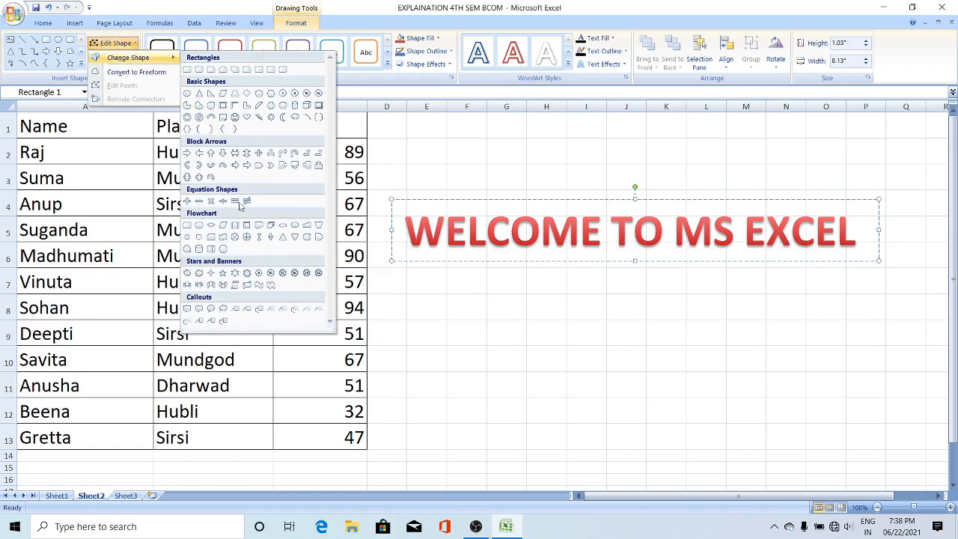
{"action": "left_click", "coordinate": [584, 300]}
Step: Move the WordArt up so that its text lies beside rows 3 and 4
{"action": "left_click_drag", "start_coordinate": [635, 197], "coordinate": [646, 159]}
{"action": "left_click", "coordinate": [641, 240]}
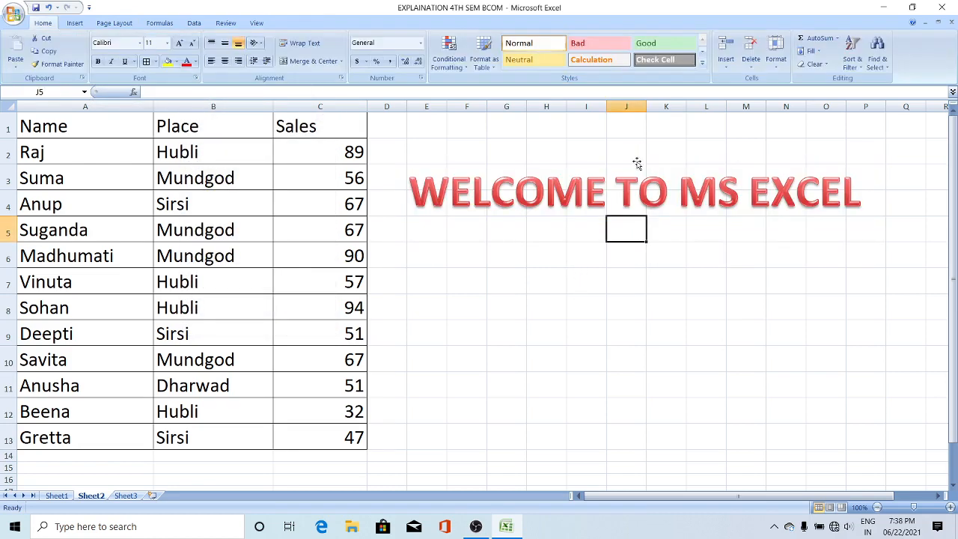
Step: Fill the WordArt's shape with the theme color Dark Blue, Text 2
{"action": "left_click", "coordinate": [637, 188]}
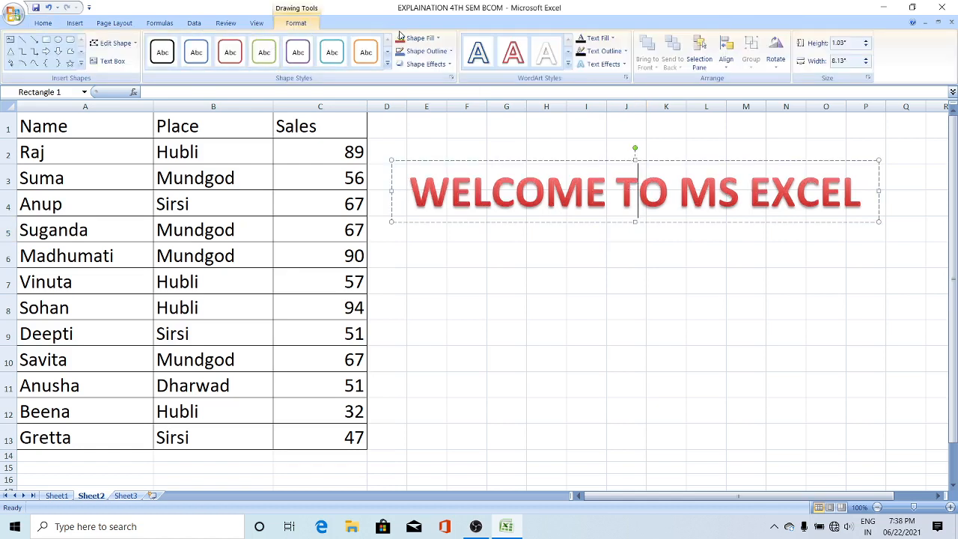
{"action": "left_click", "coordinate": [439, 39]}
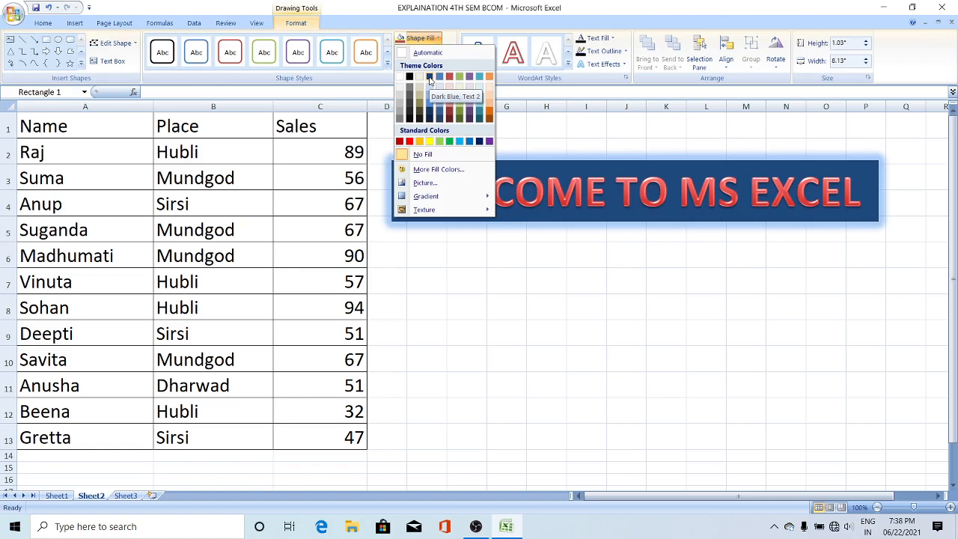
{"action": "left_click", "coordinate": [430, 77]}
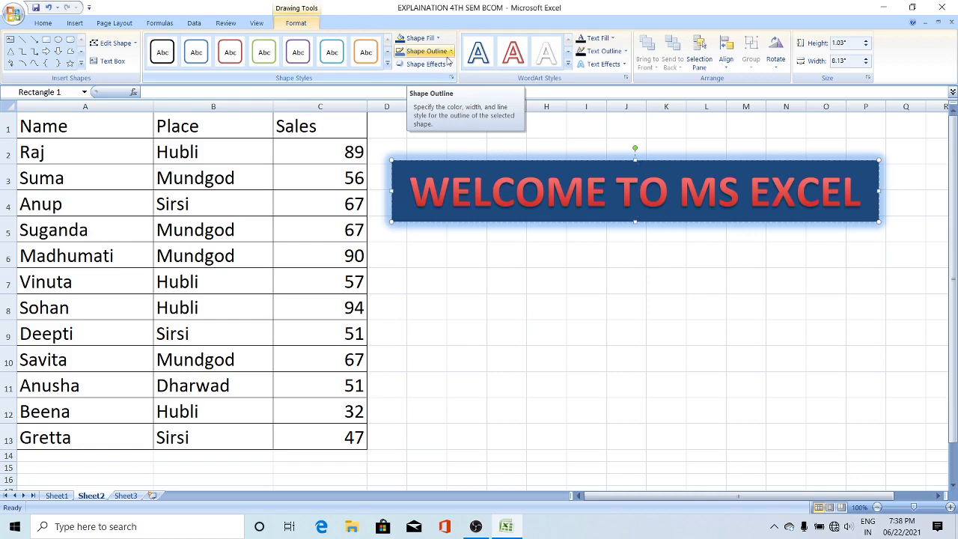
Step: Apply the glossy black shape style from the last row of theme styles to the WordArt's box
{"action": "left_click", "coordinate": [386, 67]}
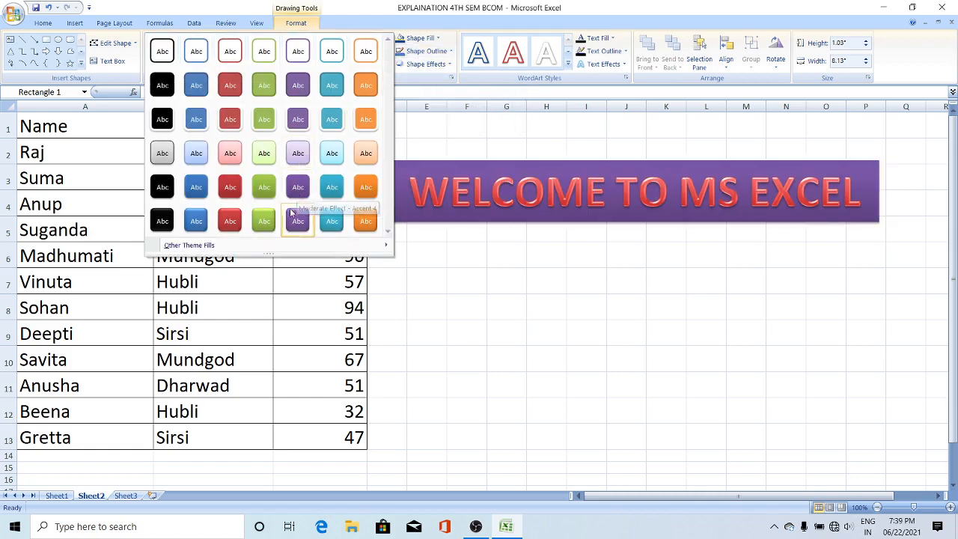
{"action": "left_click", "coordinate": [172, 221]}
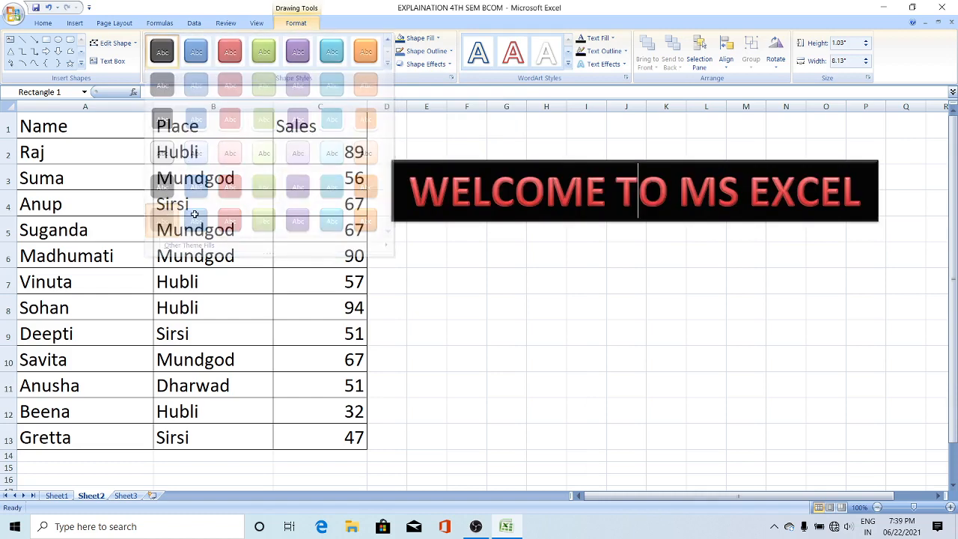
{"action": "left_click", "coordinate": [697, 332]}
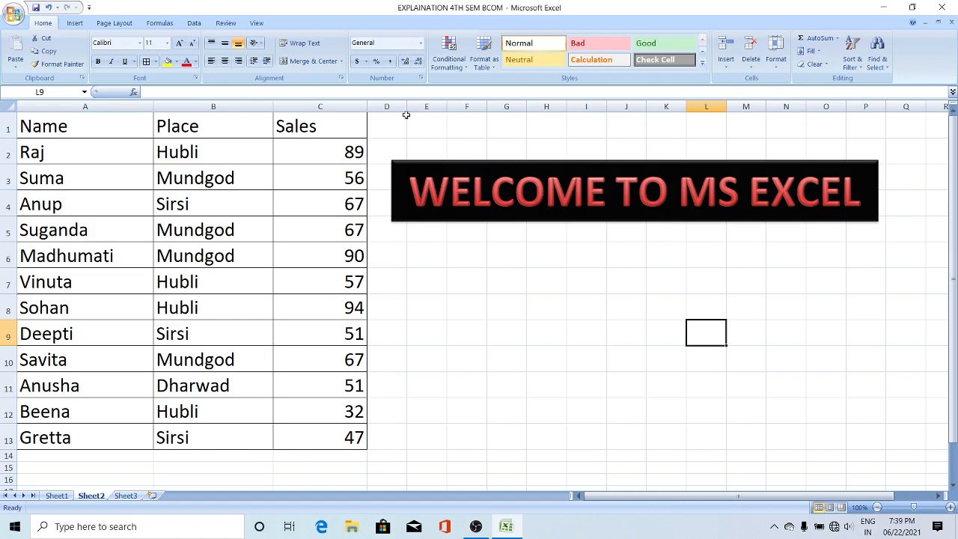
Step: Examine the description of the Signature Line feature
{"action": "left_click", "coordinate": [74, 22]}
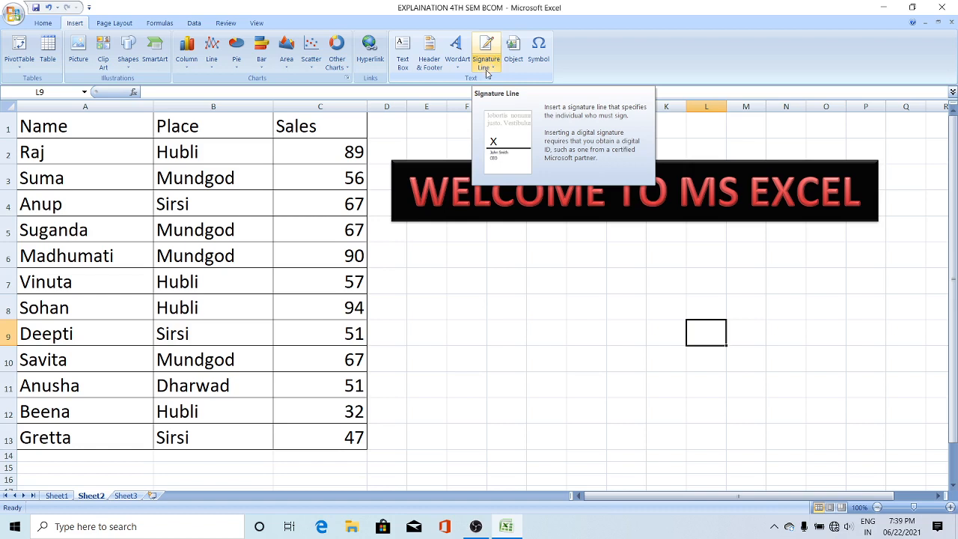
{"action": "left_click", "coordinate": [499, 310]}
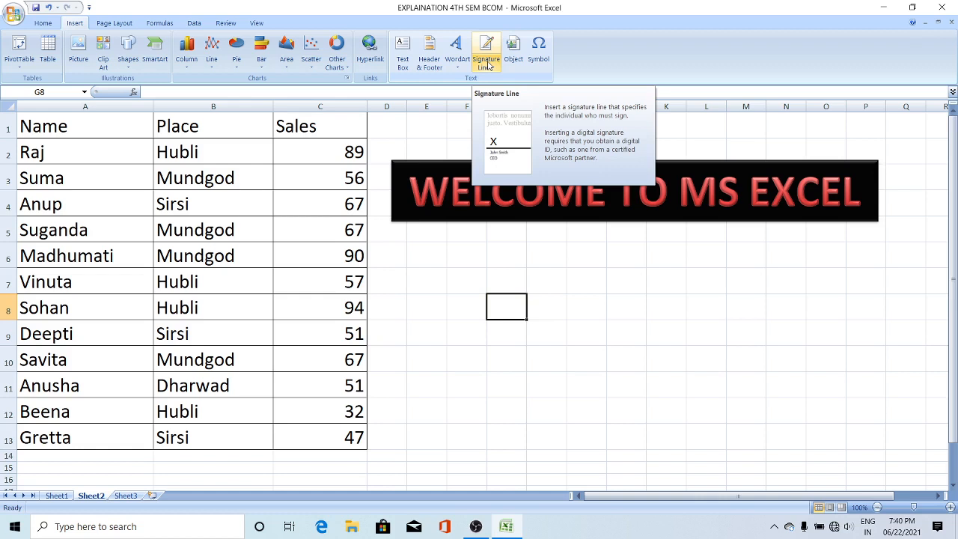
Step: Start inserting an object at cell I9 and look through the object types that can be created new
{"action": "left_click", "coordinate": [591, 333]}
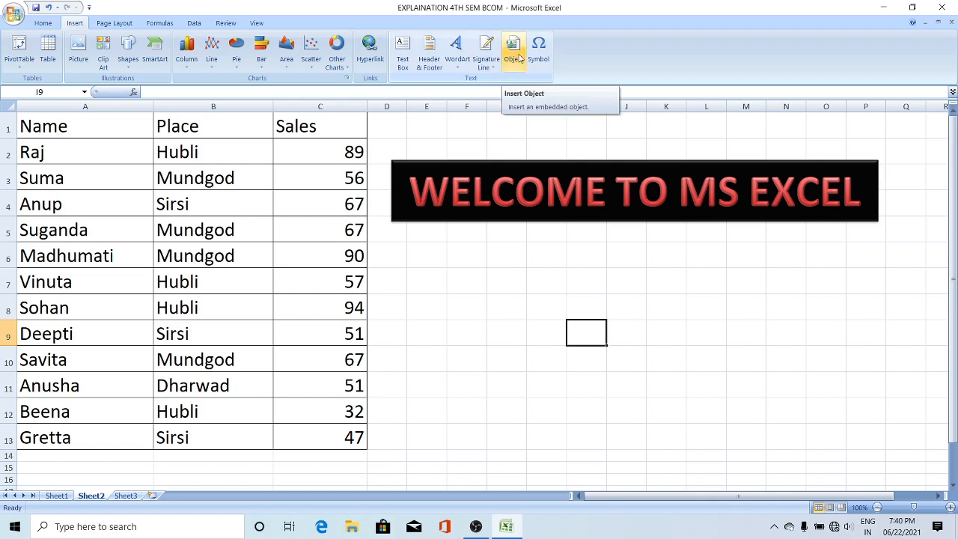
{"action": "left_click", "coordinate": [519, 58]}
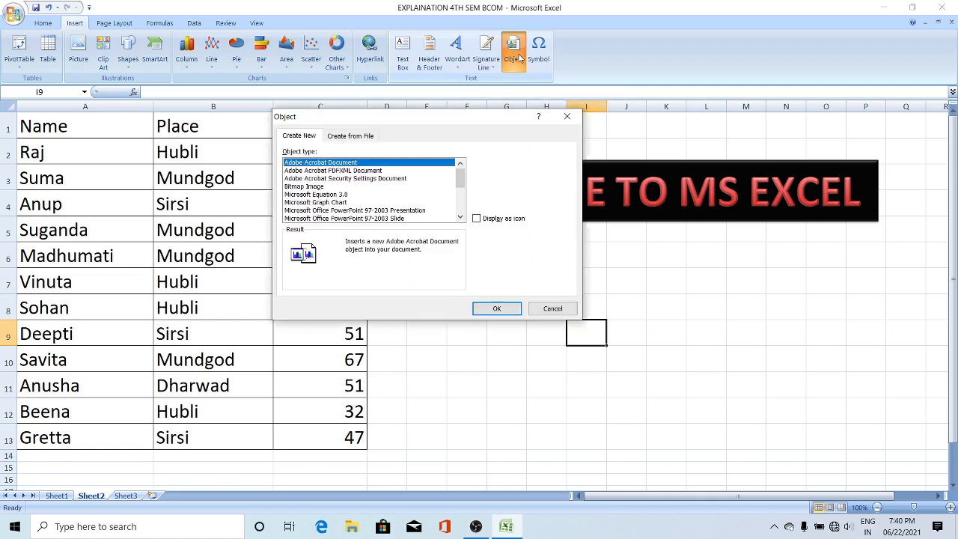
{"action": "left_click_drag", "start_coordinate": [408, 117], "coordinate": [516, 139]}
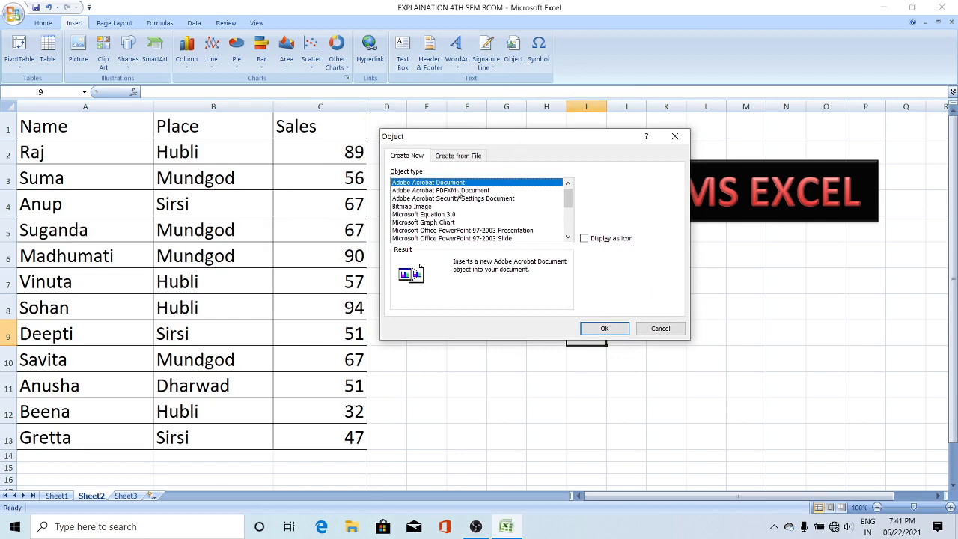
{"action": "mouse_move", "coordinate": [563, 198]}
{"action": "left_mouse_down"}
{"action": "mouse_move", "coordinate": [568, 234]}
{"action": "mouse_move", "coordinate": [567, 197]}
{"action": "left_mouse_up"}
{"action": "left_click_drag", "start_coordinate": [569, 205], "coordinate": [568, 228]}
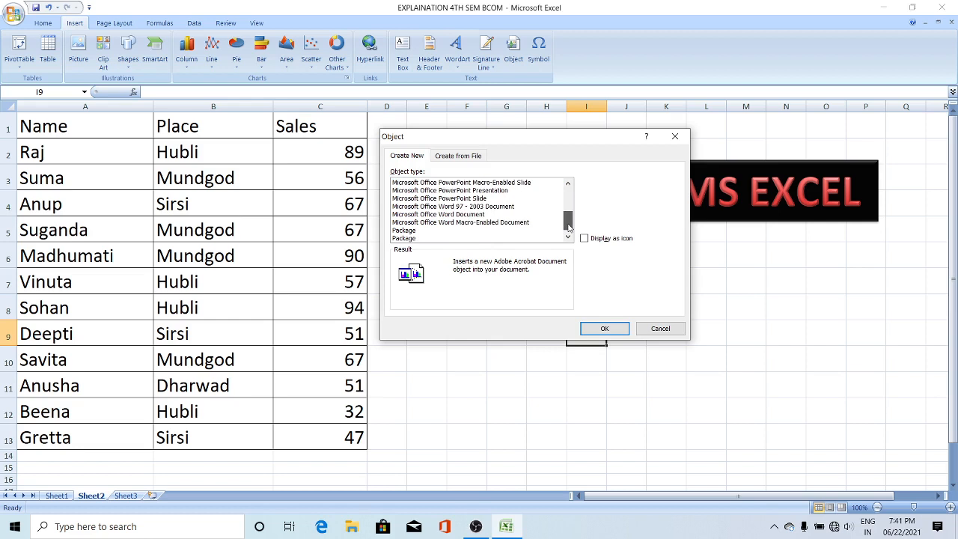
{"action": "left_click_drag", "start_coordinate": [568, 220], "coordinate": [568, 191]}
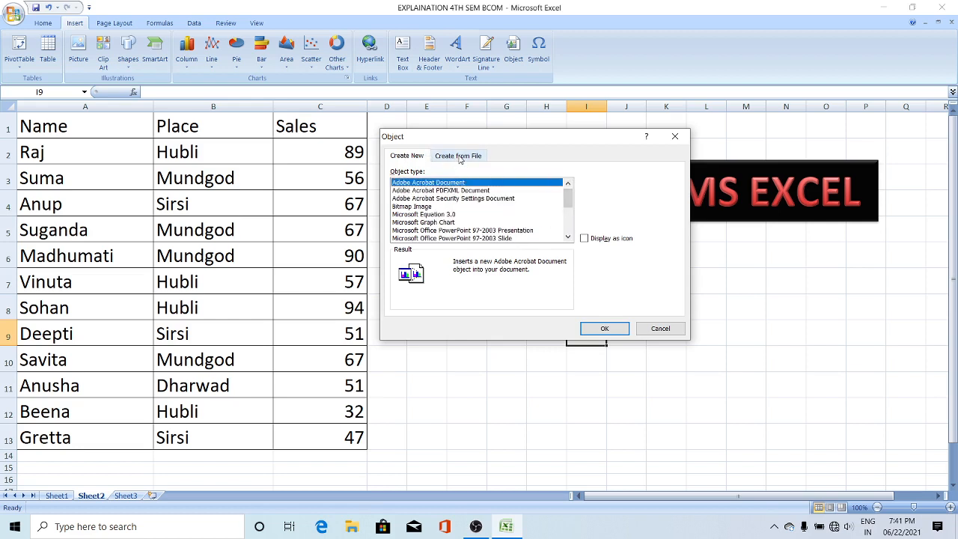
Step: Choose the file C1 MS Excel from New Volume (D:) as the source for an object created from file
{"action": "left_click", "coordinate": [459, 156]}
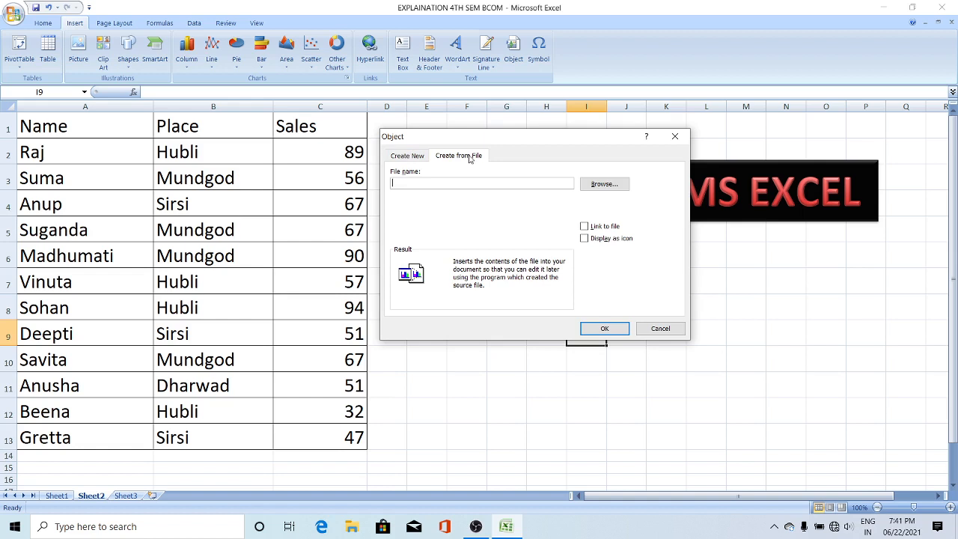
{"action": "left_click", "coordinate": [602, 185]}
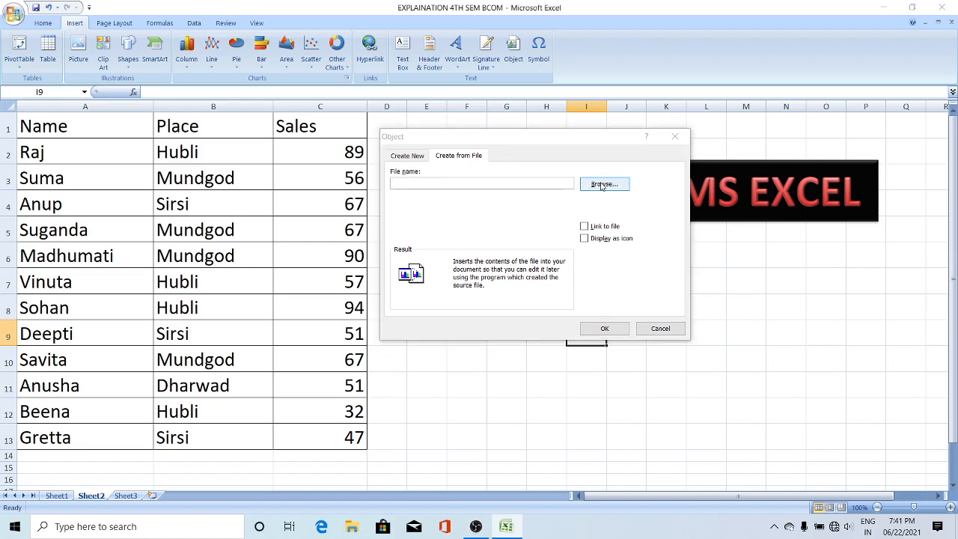
{"action": "left_click", "coordinate": [602, 185]}
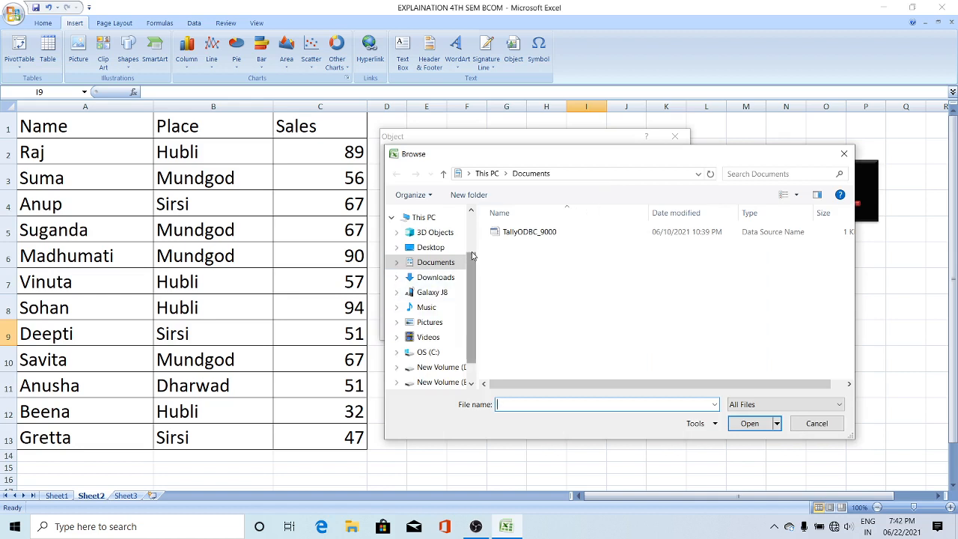
{"action": "scroll", "coordinate": [472, 271], "scroll_direction": "up", "scroll_amount": 2}
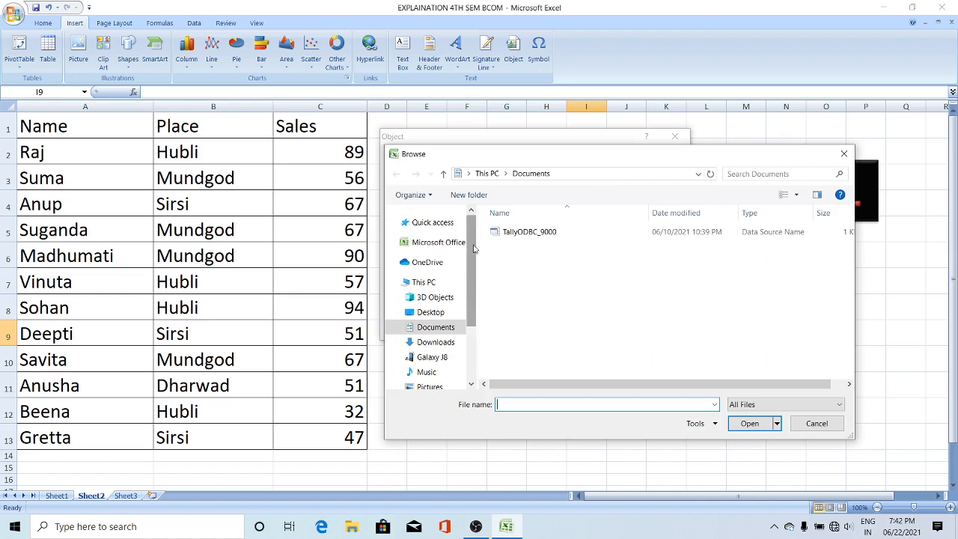
{"action": "left_click_drag", "start_coordinate": [471, 281], "coordinate": [467, 350]}
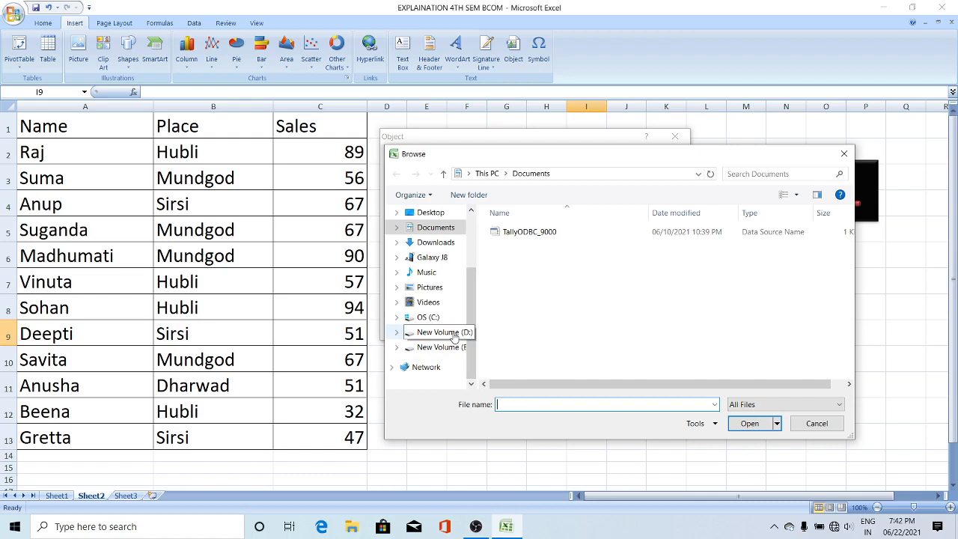
{"action": "left_click", "coordinate": [455, 338]}
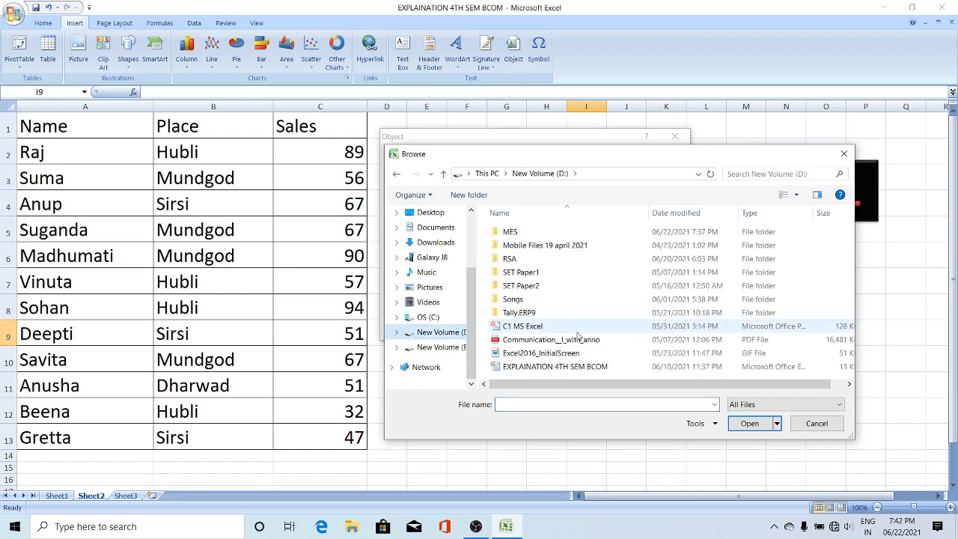
{"action": "left_click", "coordinate": [535, 330]}
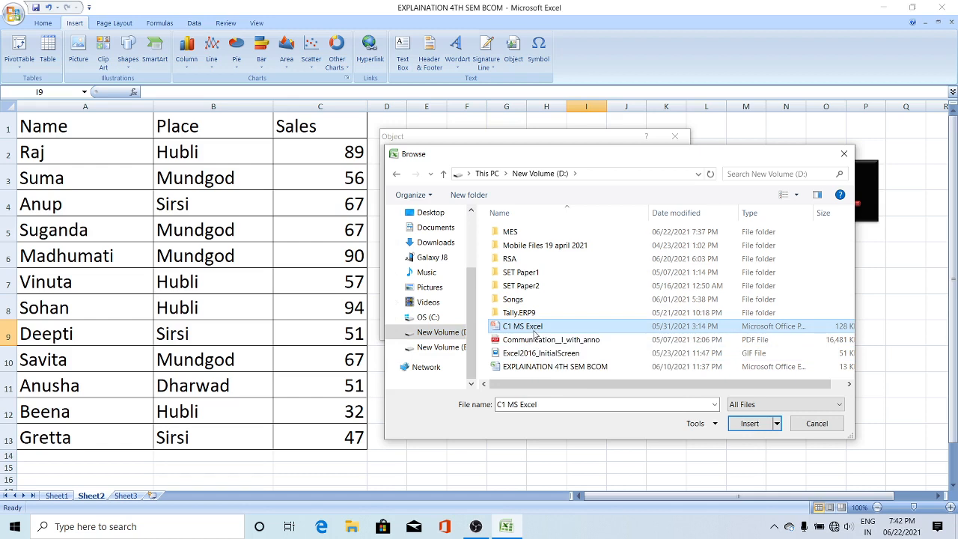
{"action": "left_click", "coordinate": [749, 424]}
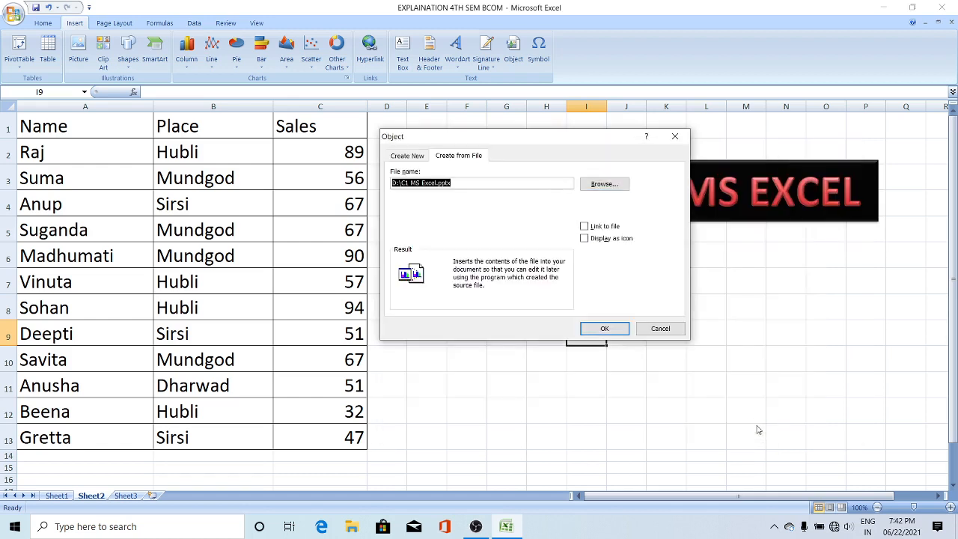
Step: Embed the presentation displayed as an icon, using the second icon in the list and keeping the caption D:\C1 MS Excel.pptx
{"action": "left_click", "coordinate": [585, 238]}
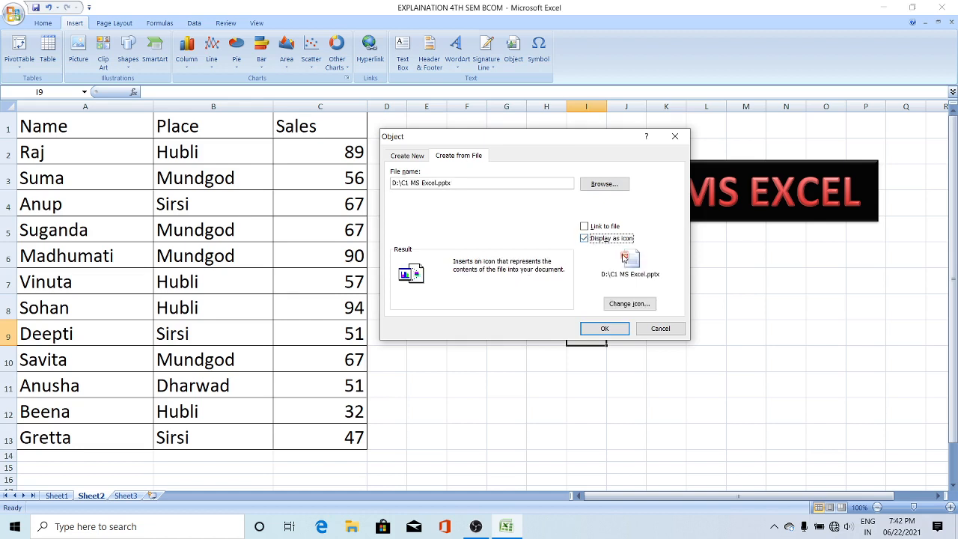
{"action": "left_click", "coordinate": [629, 304]}
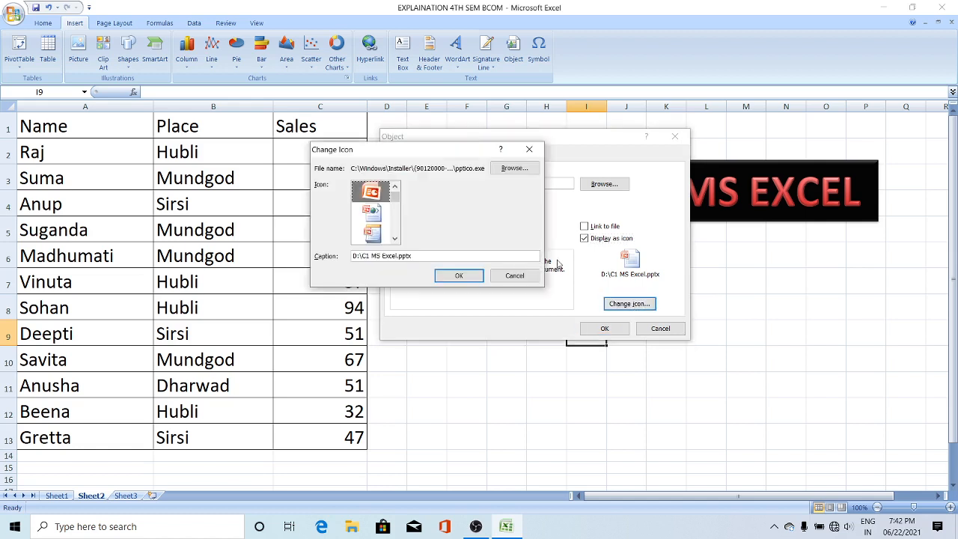
{"action": "mouse_move", "coordinate": [396, 195]}
{"action": "left_mouse_down"}
{"action": "mouse_move", "coordinate": [395, 249]}
{"action": "mouse_move", "coordinate": [390, 197]}
{"action": "left_mouse_up"}
{"action": "left_click", "coordinate": [382, 215]}
{"action": "left_click", "coordinate": [380, 235]}
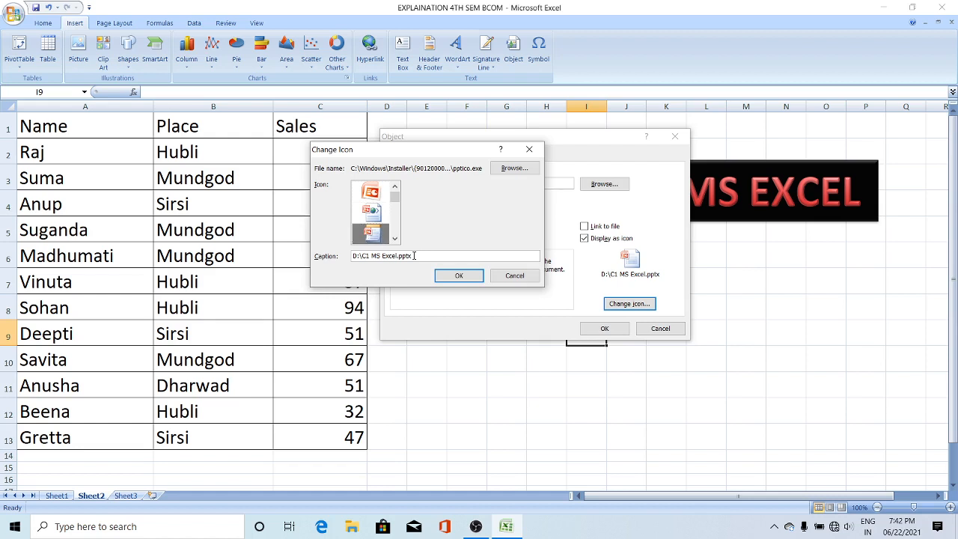
{"action": "left_click_drag", "start_coordinate": [414, 255], "coordinate": [309, 259]}
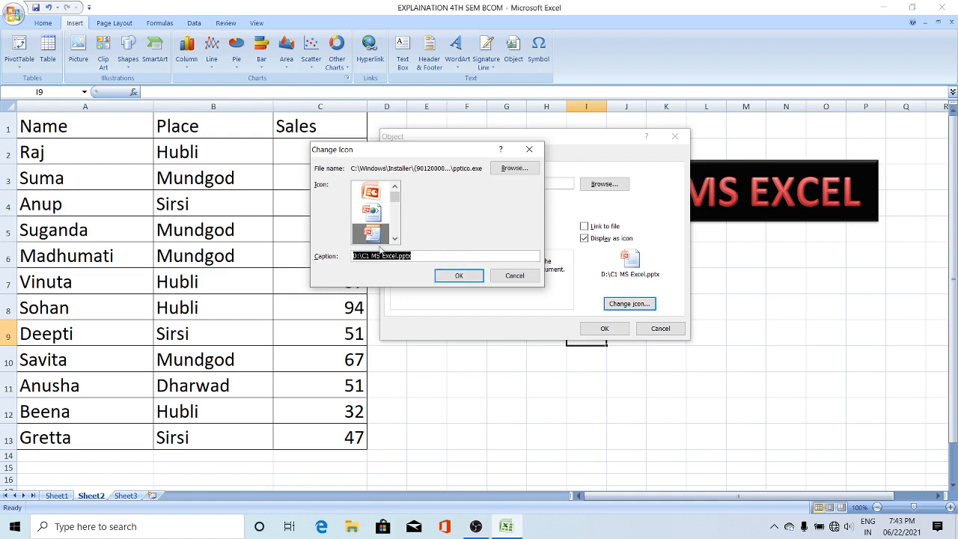
{"action": "left_click", "coordinate": [363, 215]}
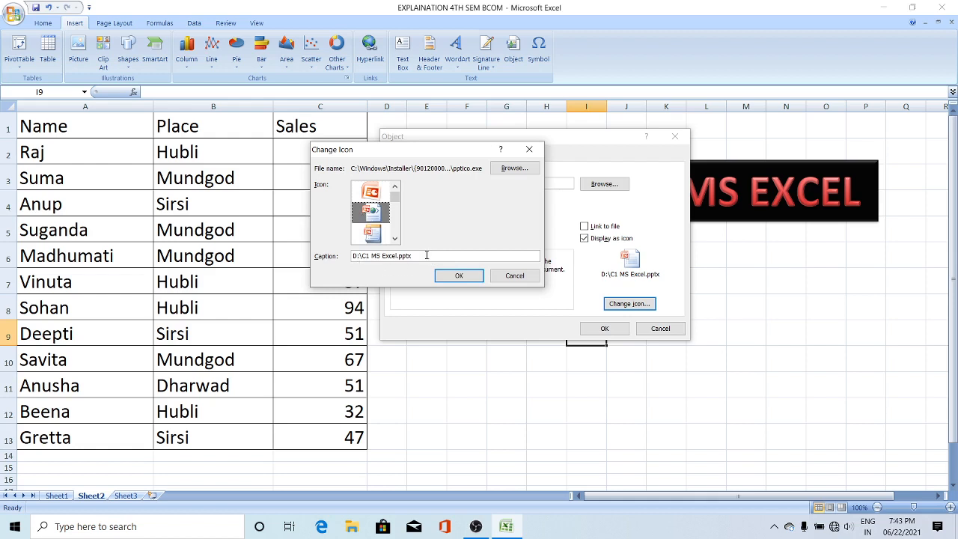
{"action": "left_click", "coordinate": [458, 277]}
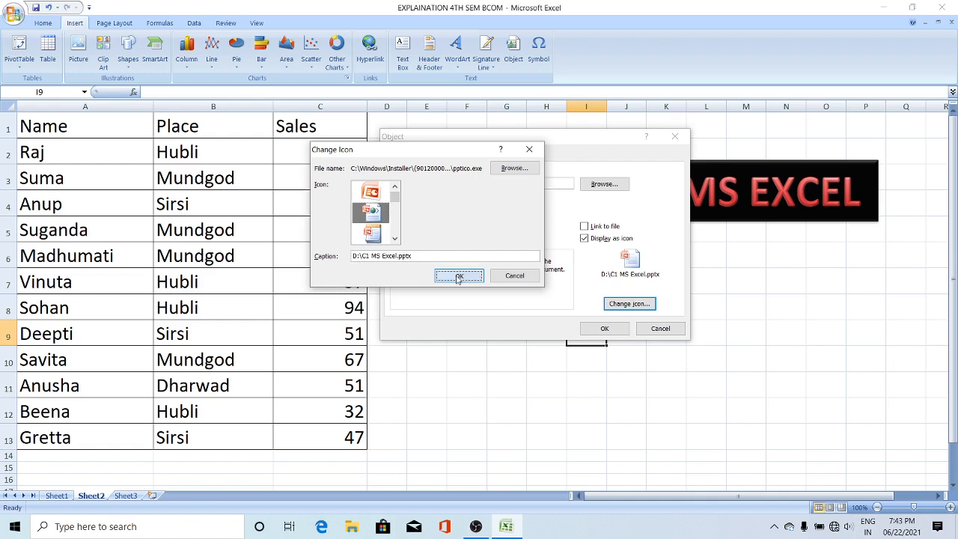
{"action": "left_click", "coordinate": [604, 329]}
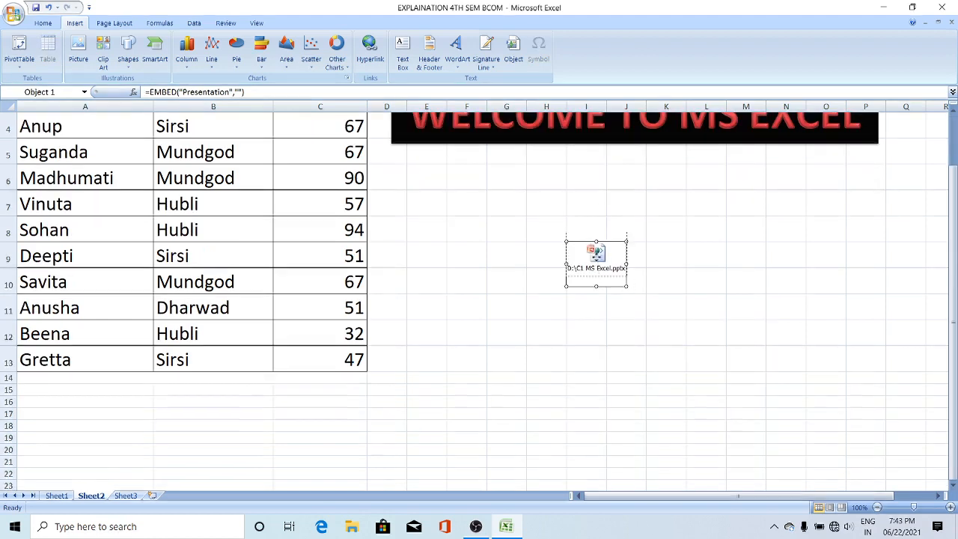
Step: Move the presentation icon to columns F and G beside rows 6 to 8, and view its slide show to the end
{"action": "left_click_drag", "start_coordinate": [596, 268], "coordinate": [492, 206]}
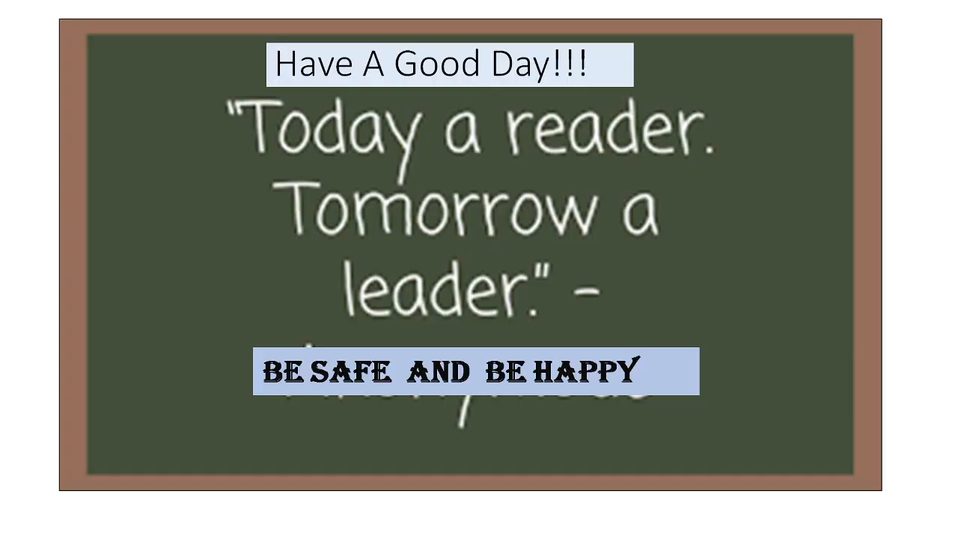
{"action": "left_click", "coordinate": [488, 233]}
{"action": "left_click", "coordinate": [488, 232]}
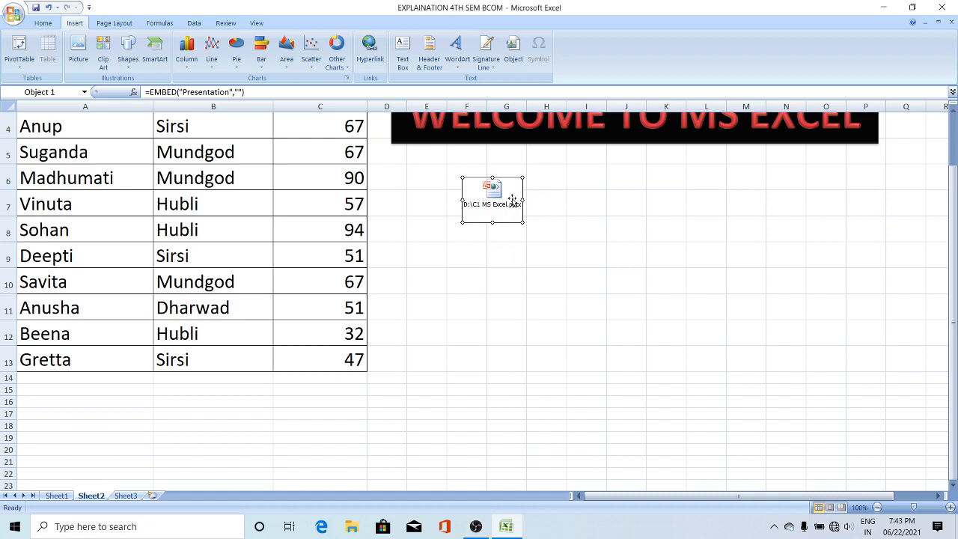
Step: Embed the file Excel2016_InitialScreen.gif from New Volume (D:) at cell G11, displayed as an icon
{"action": "left_click", "coordinate": [505, 306]}
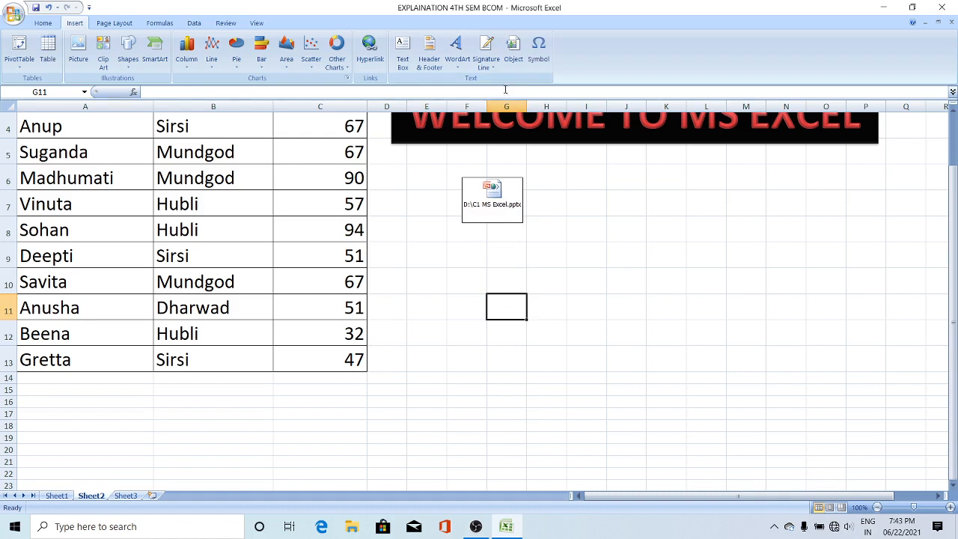
{"action": "left_click", "coordinate": [515, 54]}
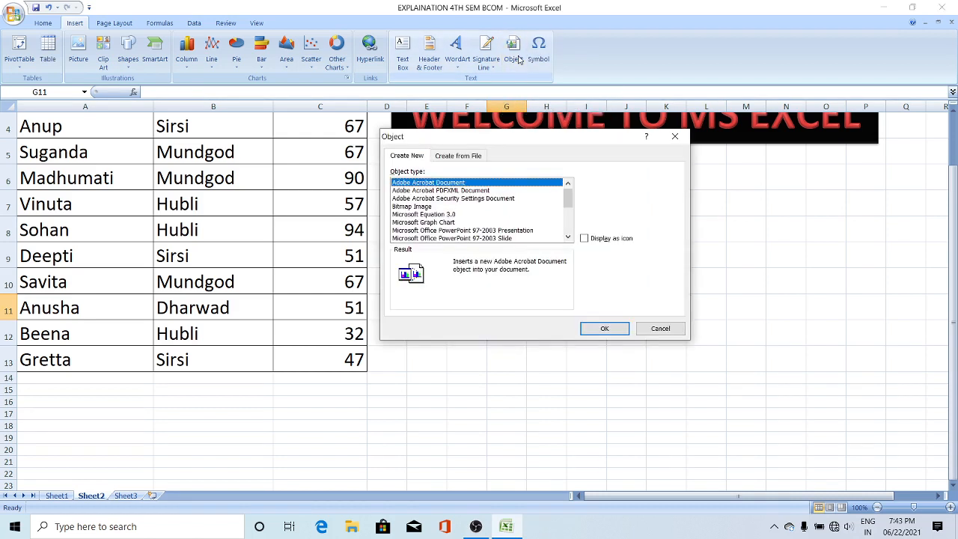
{"action": "left_click", "coordinate": [462, 156]}
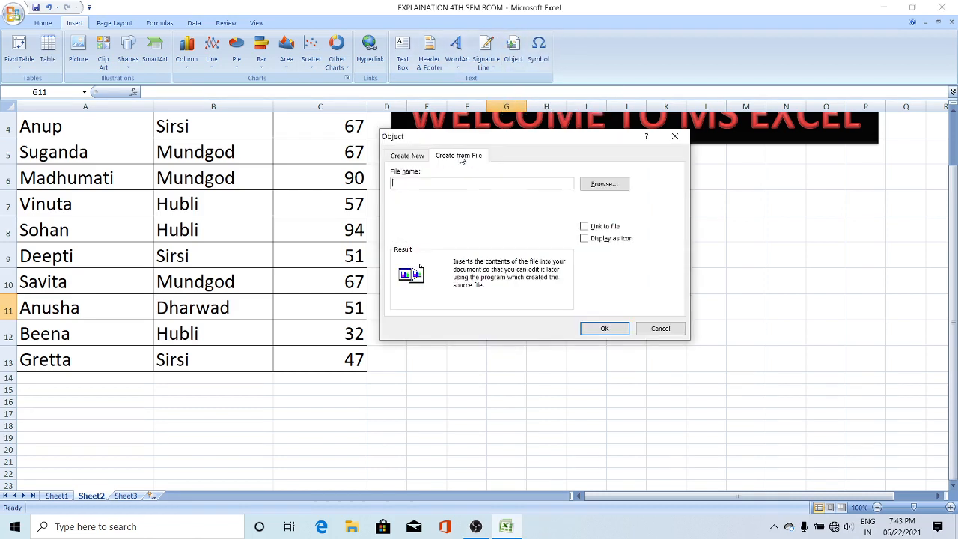
{"action": "left_click", "coordinate": [605, 185]}
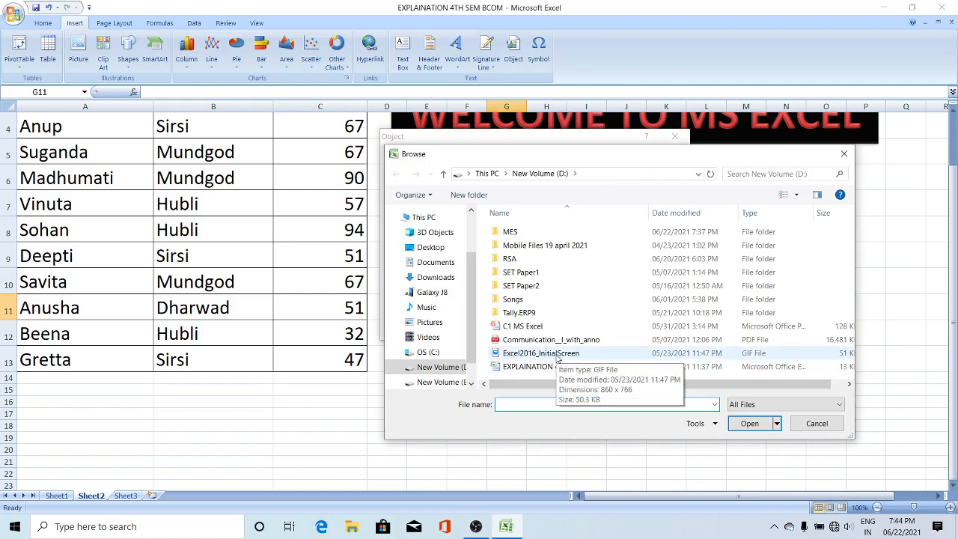
{"action": "left_click", "coordinate": [558, 358]}
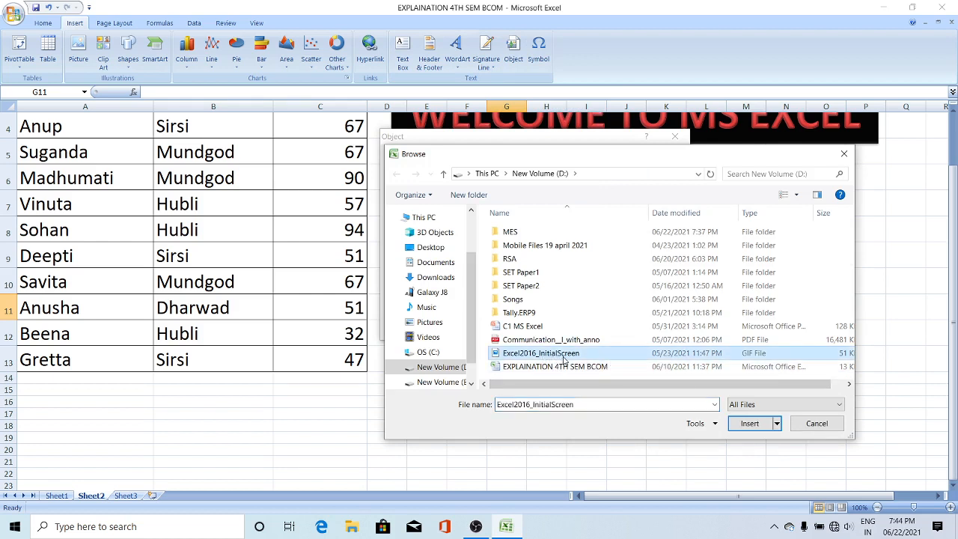
{"action": "left_click", "coordinate": [751, 424]}
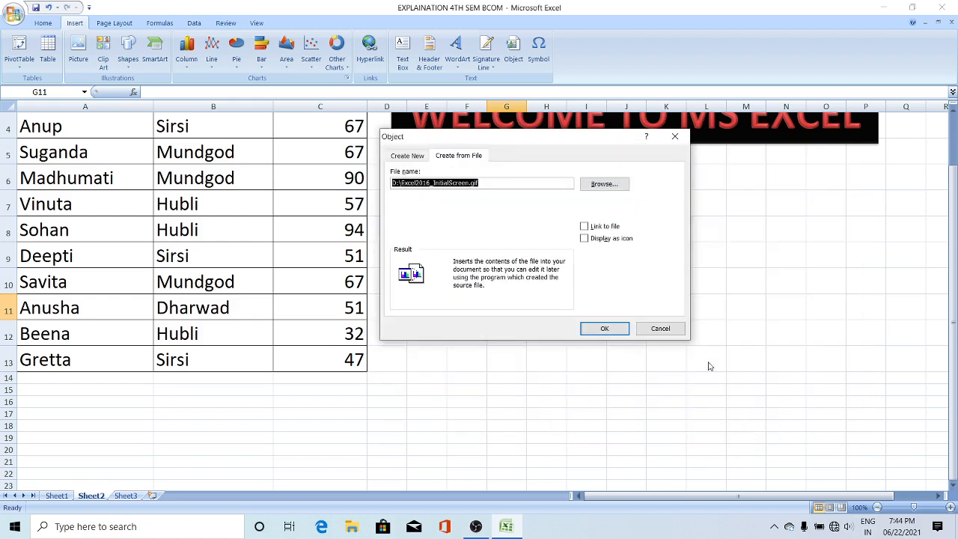
{"action": "left_click", "coordinate": [584, 238]}
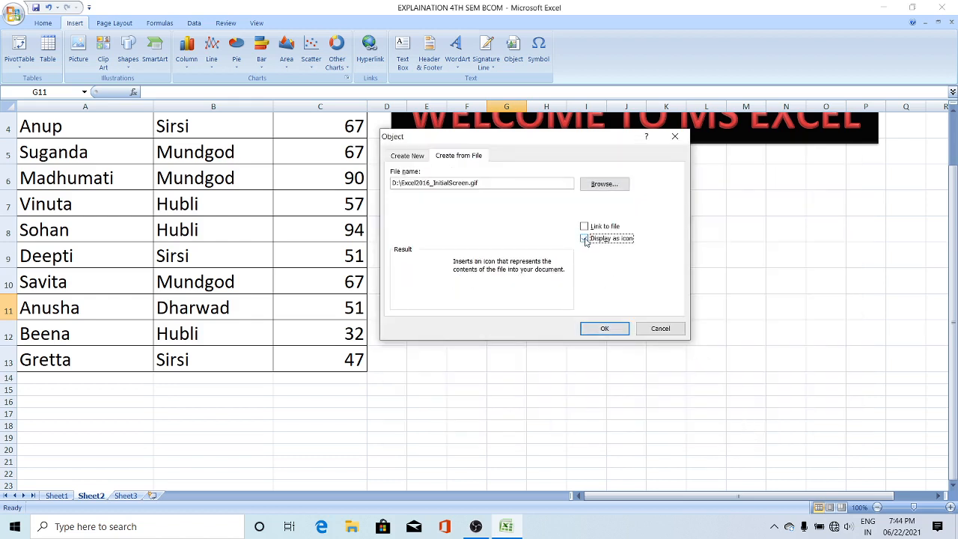
{"action": "left_click", "coordinate": [602, 330]}
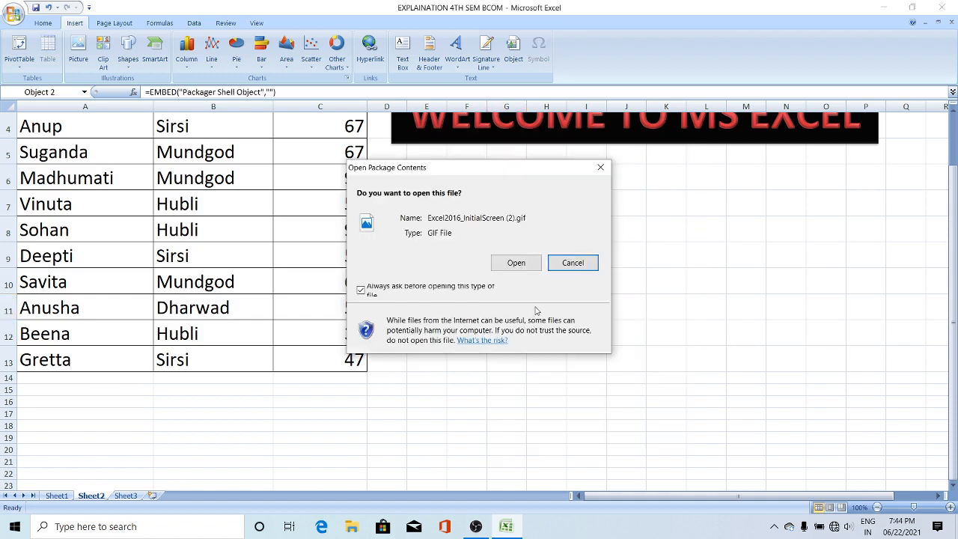
Step: View the embedded GIF in Photos, and move its icon next to the presentation icon, in columns I and J beside rows 6 to 8
{"action": "left_click", "coordinate": [515, 263]}
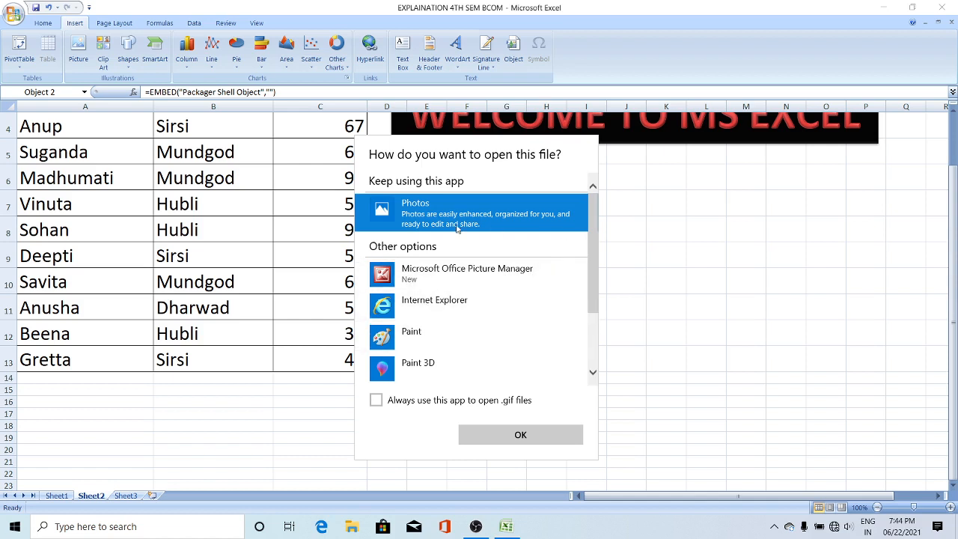
{"action": "left_click", "coordinate": [519, 434]}
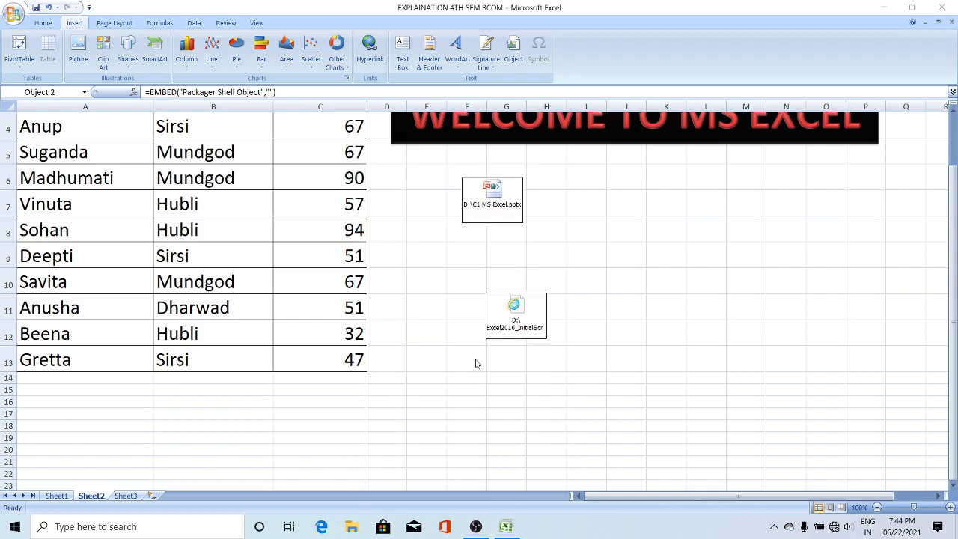
{"action": "double_click", "coordinate": [514, 319]}
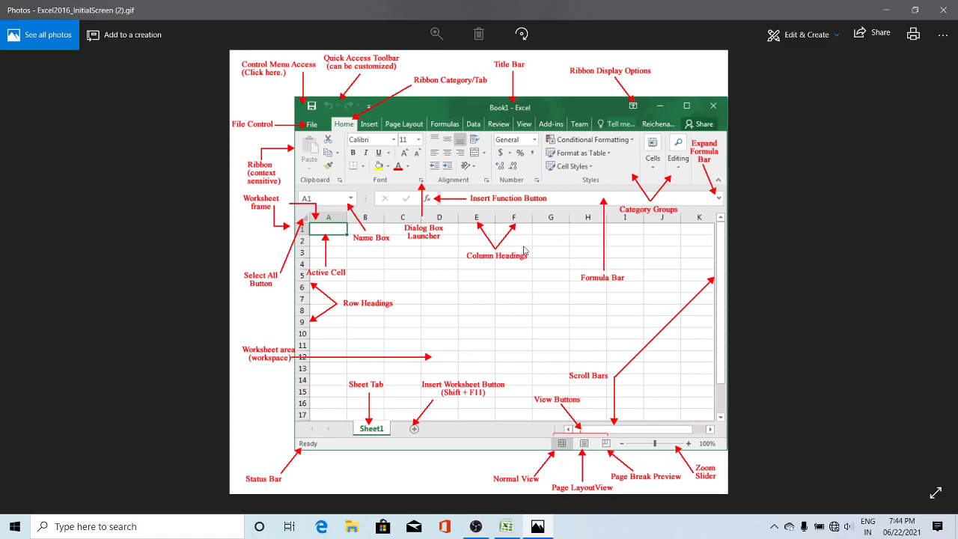
{"action": "left_click", "coordinate": [943, 10]}
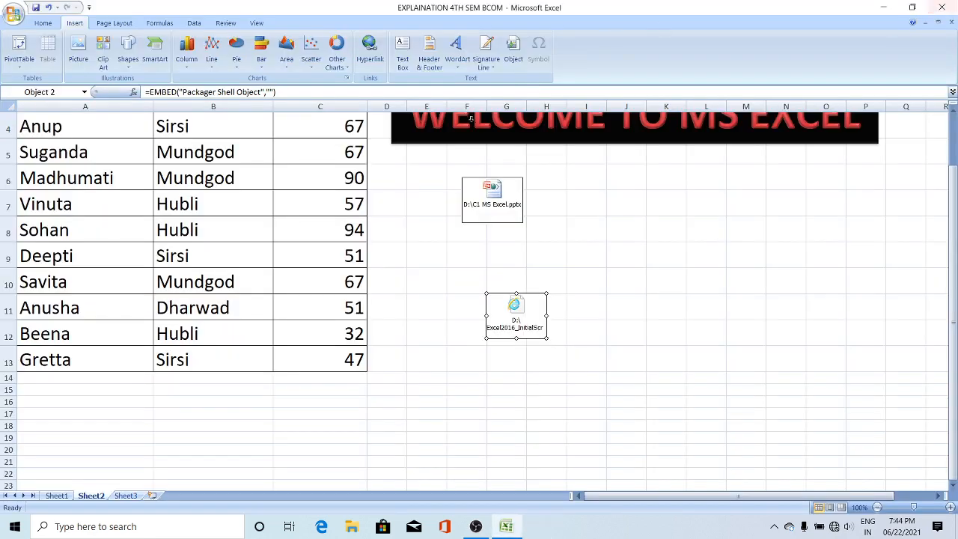
{"action": "left_click_drag", "start_coordinate": [506, 317], "coordinate": [590, 202]}
{"action": "left_click", "coordinate": [516, 315]}
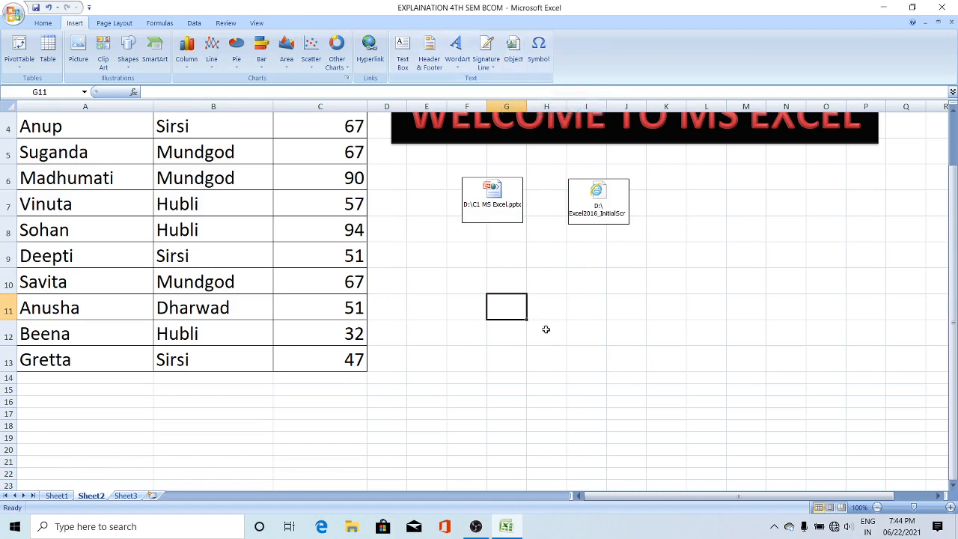
Step: Insert a new Bitmap Image object at cell G11 and open it for drawing in Paint
{"action": "scroll", "coordinate": [545, 332], "scroll_direction": "down", "scroll_amount": 2}
{"action": "scroll", "coordinate": [545, 332], "scroll_direction": "up", "scroll_amount": 1}
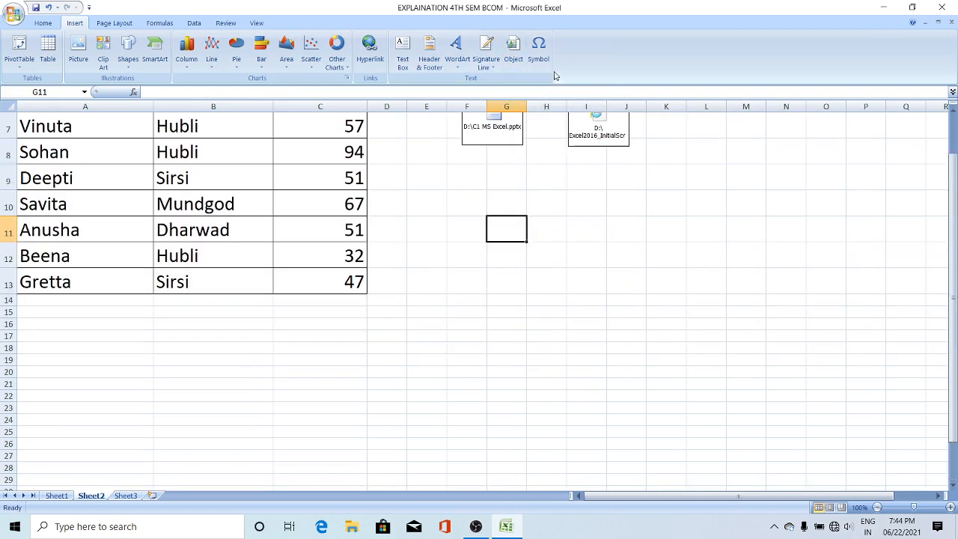
{"action": "left_click", "coordinate": [513, 51]}
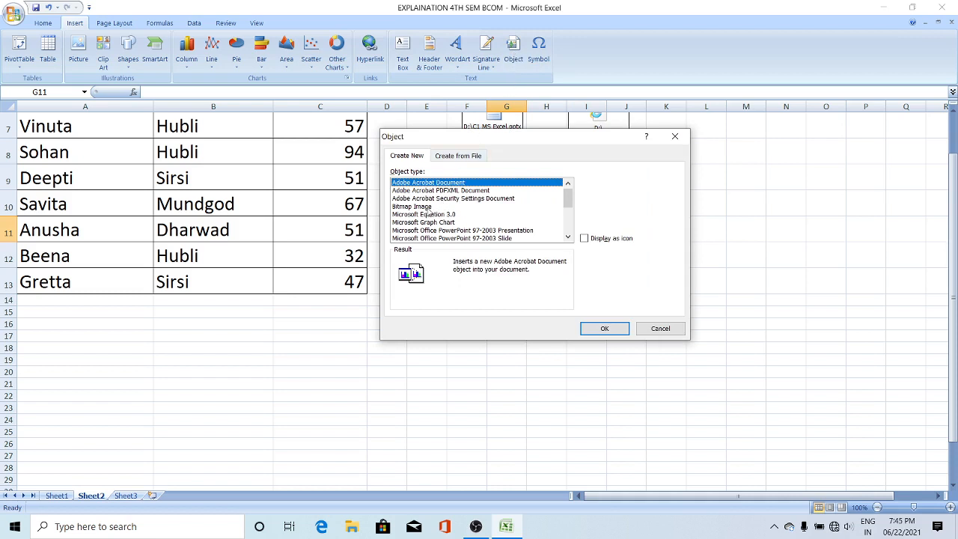
{"action": "left_click", "coordinate": [421, 159]}
{"action": "left_click", "coordinate": [406, 207]}
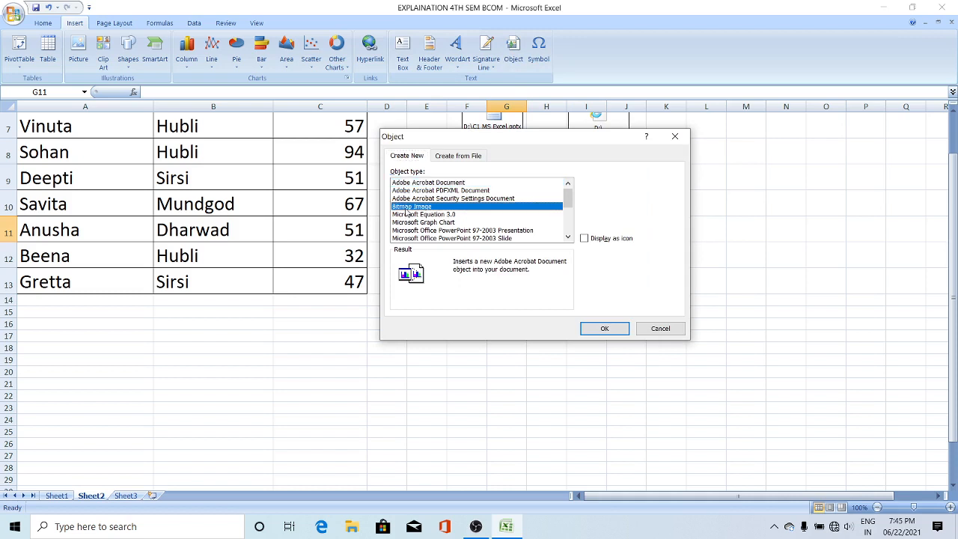
{"action": "left_click", "coordinate": [603, 330]}
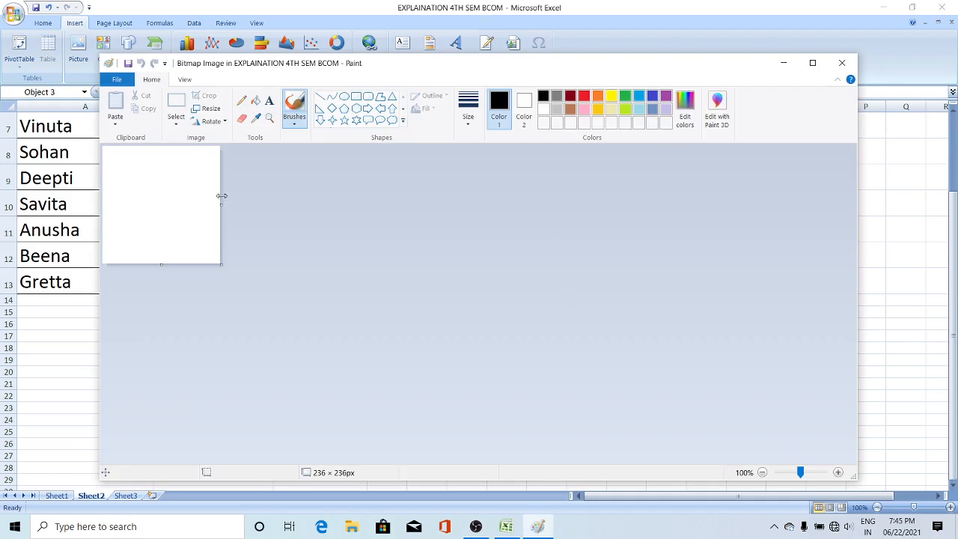
Step: Draw a black-outlined five-point star about 200 × 207 px and centre it on the canvas
{"action": "left_click", "coordinate": [344, 121]}
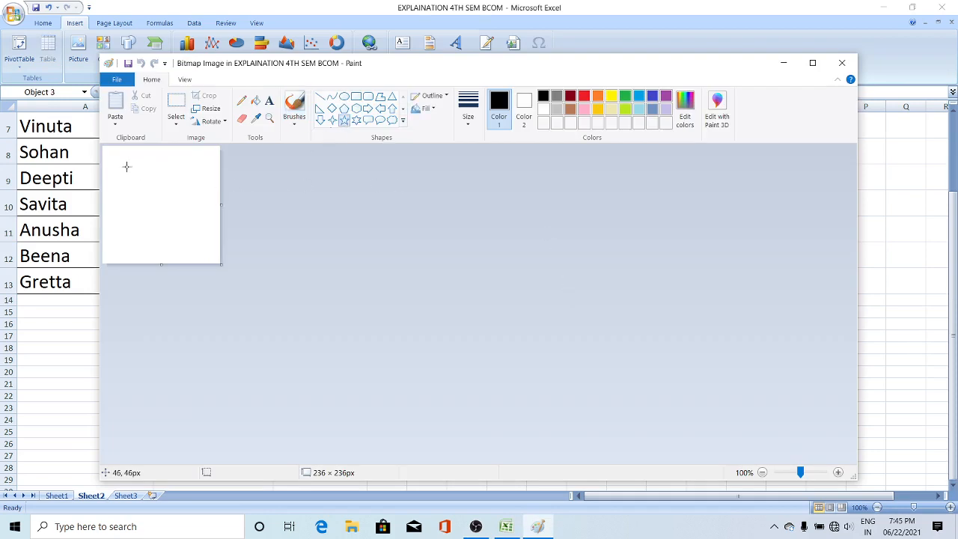
{"action": "left_click_drag", "start_coordinate": [118, 154], "coordinate": [208, 213]}
{"action": "left_click_drag", "start_coordinate": [190, 253], "coordinate": [217, 258]}
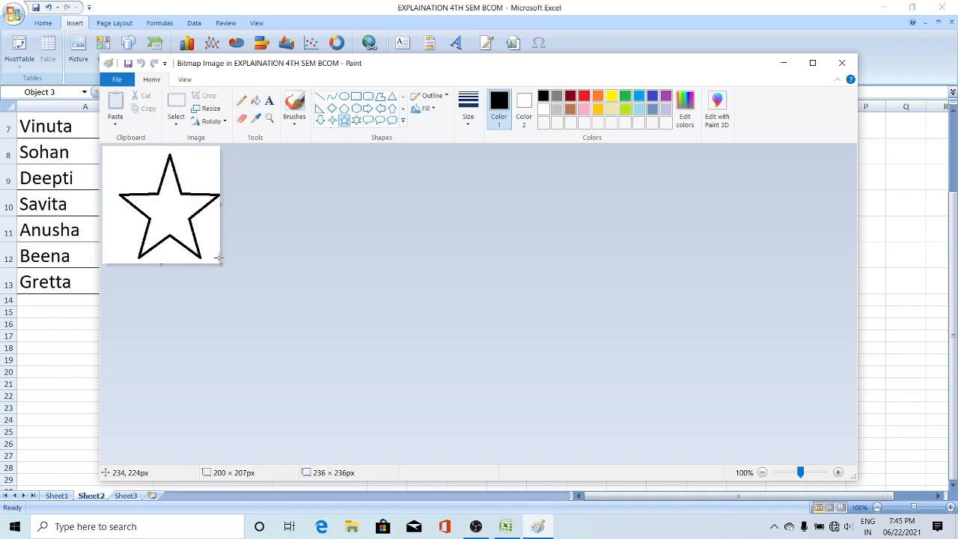
{"action": "left_click_drag", "start_coordinate": [147, 211], "coordinate": [137, 210]}
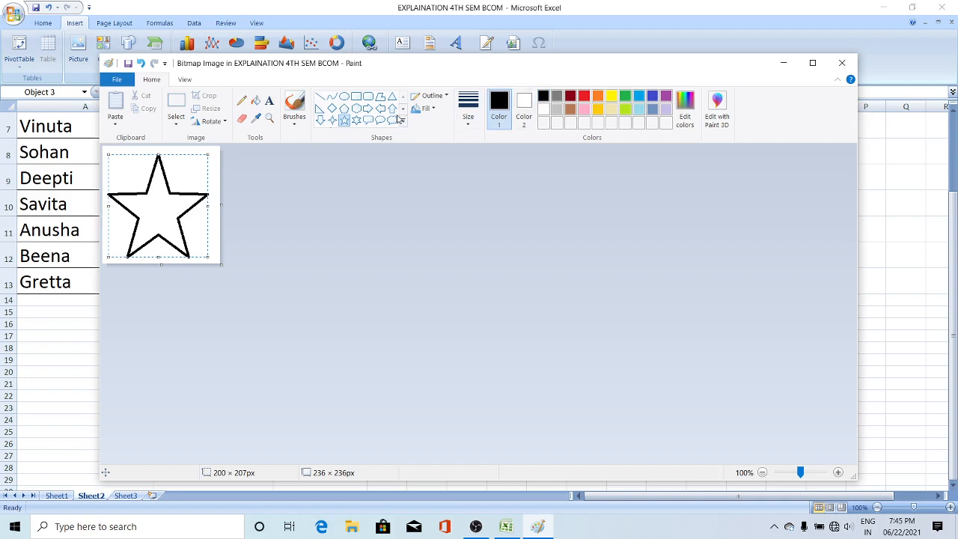
Step: Fill the inside of the five-point star with red
{"action": "left_click", "coordinate": [260, 105]}
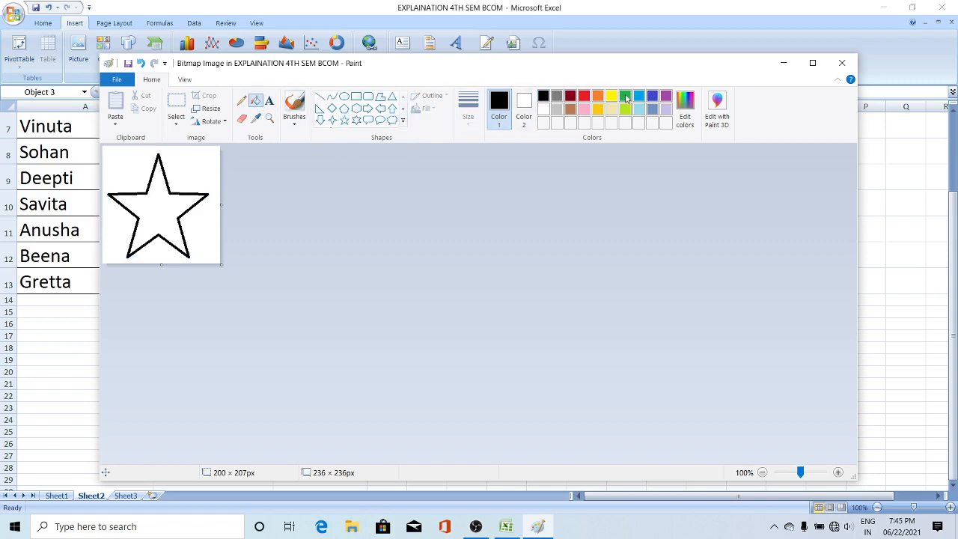
{"action": "left_click", "coordinate": [584, 97]}
{"action": "left_click", "coordinate": [158, 209]}
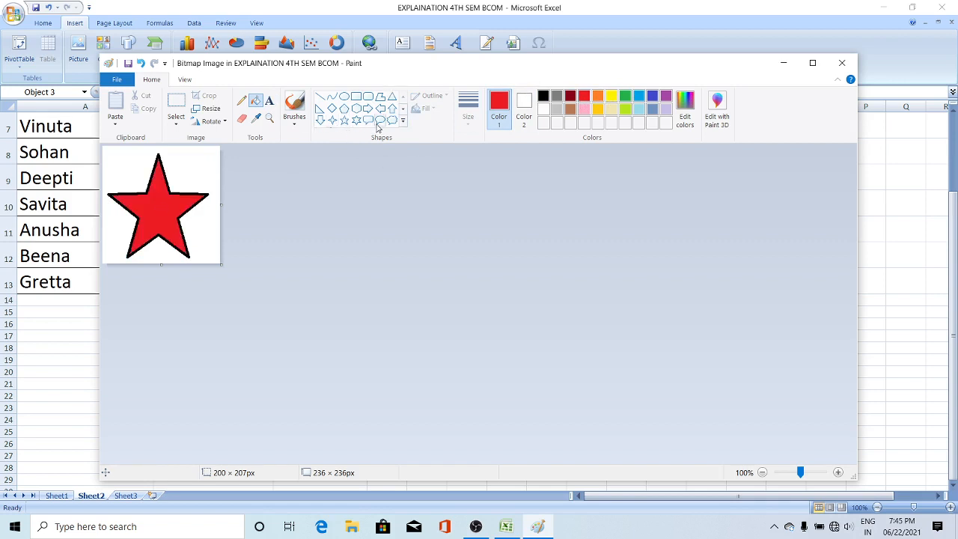
Step: Draw a red four-point star about 32 × 61 px inside the large star, and set Color 1 to black
{"action": "left_click", "coordinate": [403, 109]}
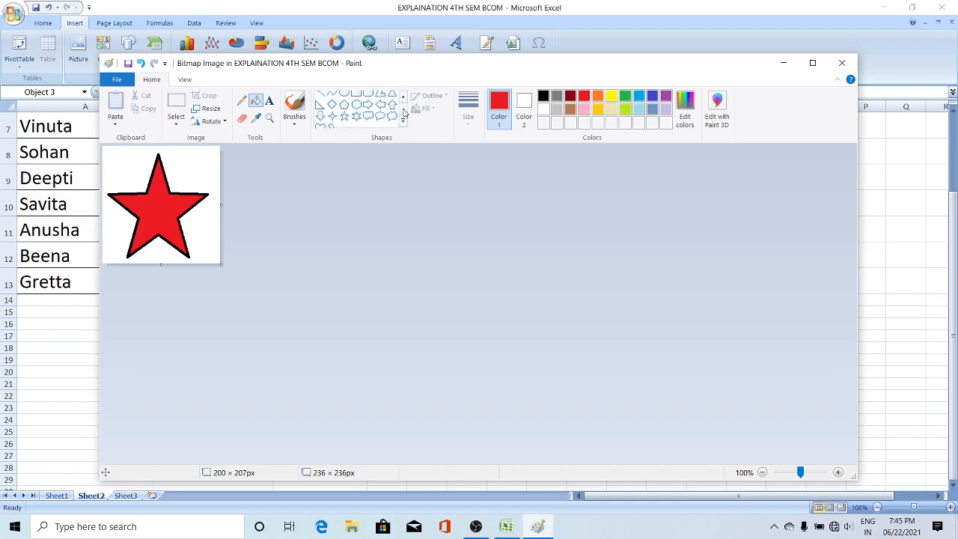
{"action": "left_click", "coordinate": [333, 110]}
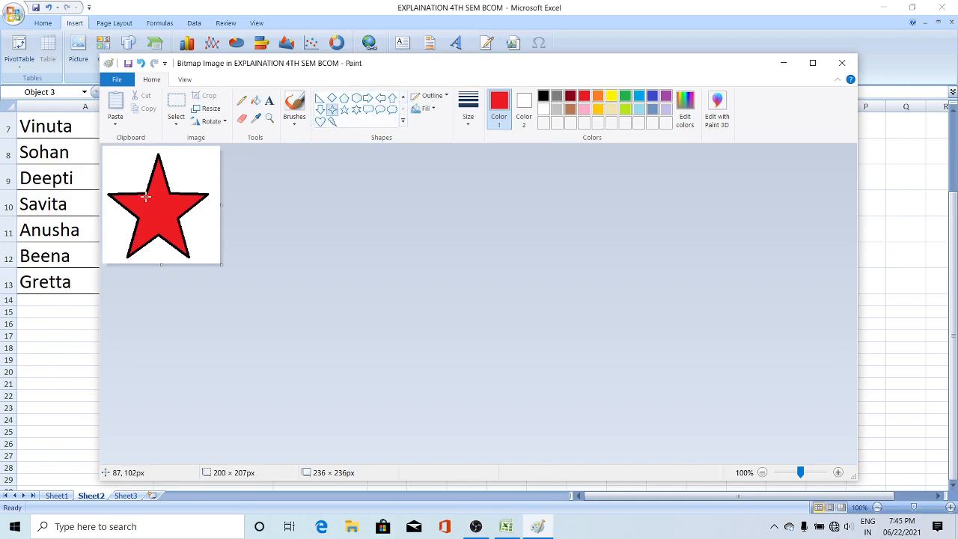
{"action": "left_click_drag", "start_coordinate": [145, 196], "coordinate": [162, 226]}
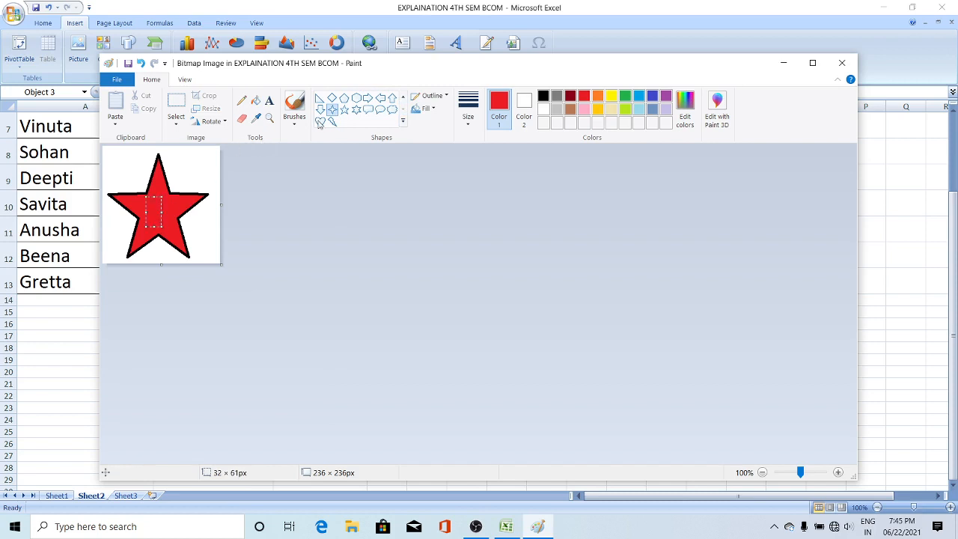
{"action": "left_click", "coordinate": [256, 118]}
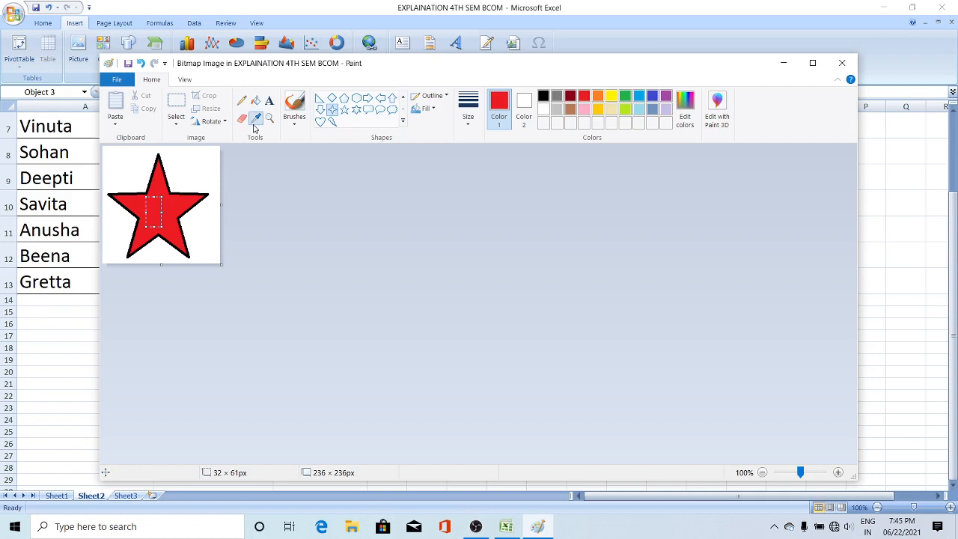
{"action": "left_click", "coordinate": [543, 96]}
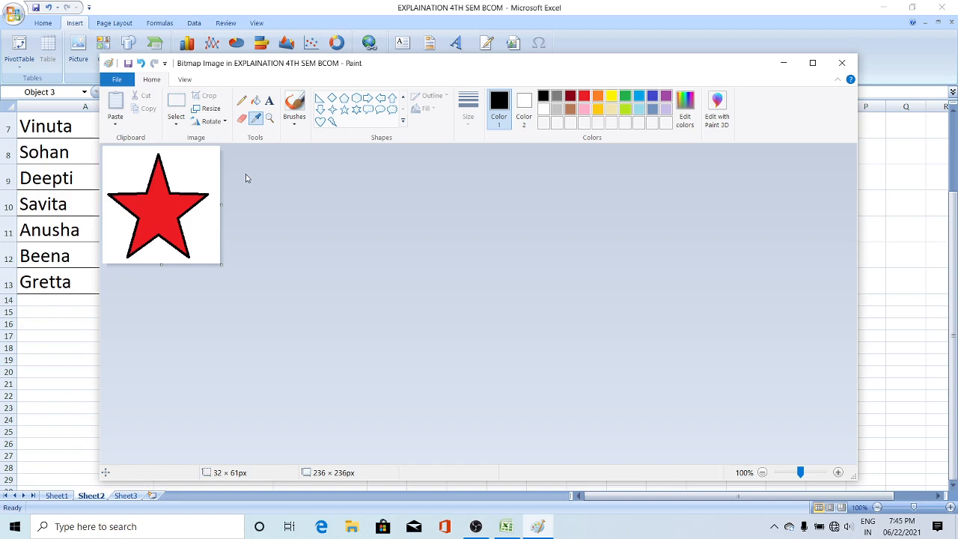
Step: Enlarge the canvas to about 246 × 254 px, fill the background around the star with yellow, and return to the worksheet
{"action": "left_click_drag", "start_coordinate": [220, 263], "coordinate": [226, 276]}
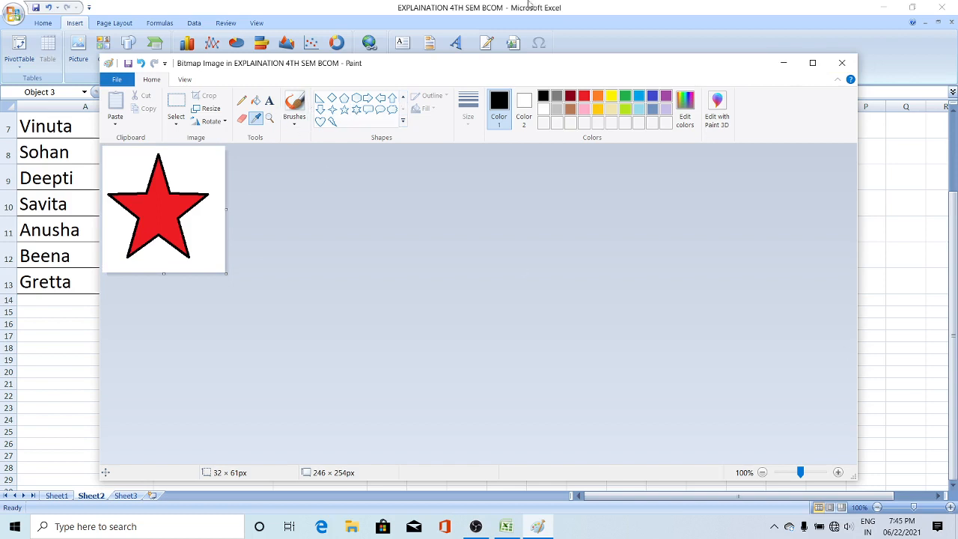
{"action": "left_click", "coordinate": [255, 101]}
{"action": "left_click", "coordinate": [612, 98]}
{"action": "left_click", "coordinate": [178, 158]}
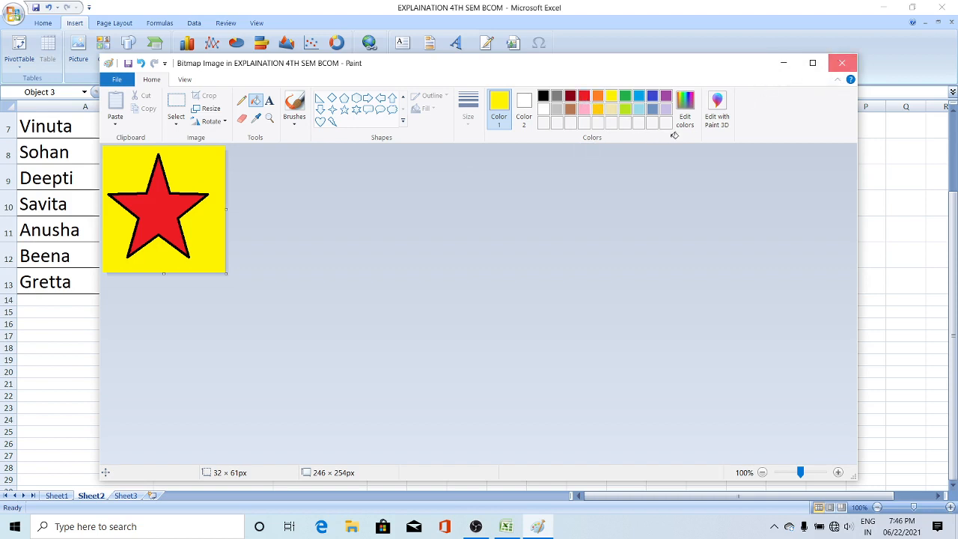
{"action": "left_click", "coordinate": [845, 64]}
{"action": "left_click", "coordinate": [642, 233]}
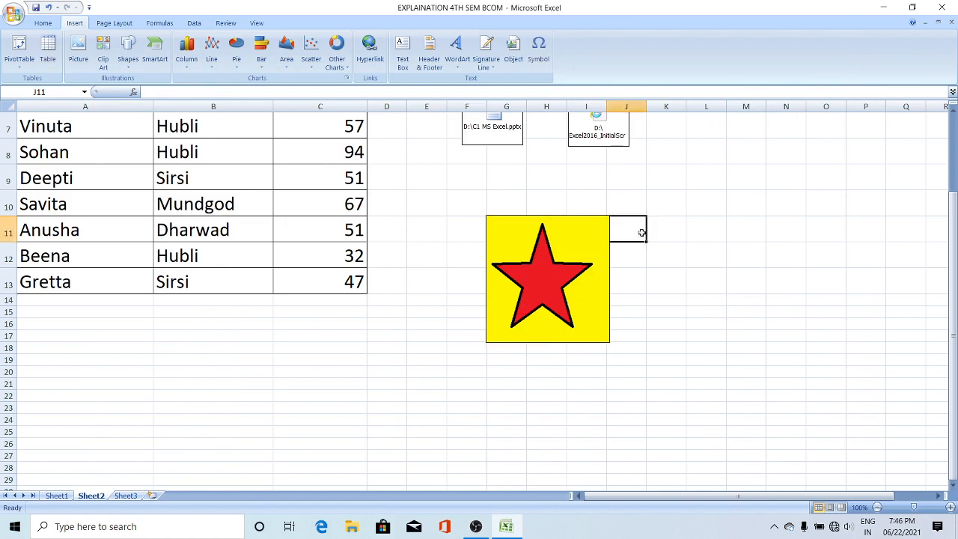
Step: Shrink the embedded star picture slightly and move it to columns E to H beside rows 9 to 13, below the icons
{"action": "left_click", "coordinate": [585, 234]}
{"action": "left_click_drag", "start_coordinate": [609, 216], "coordinate": [604, 221]}
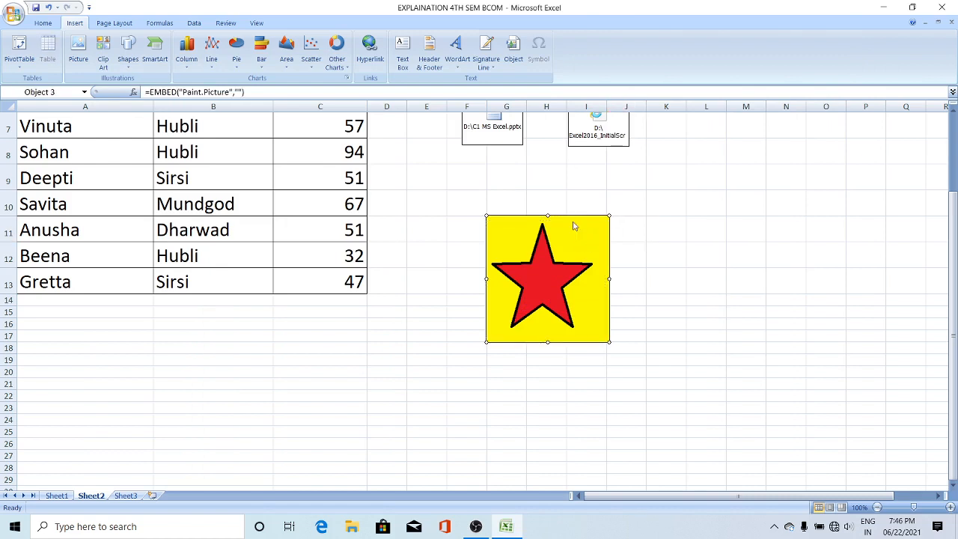
{"action": "left_click_drag", "start_coordinate": [557, 254], "coordinate": [505, 209]}
{"action": "left_click", "coordinate": [698, 245]}
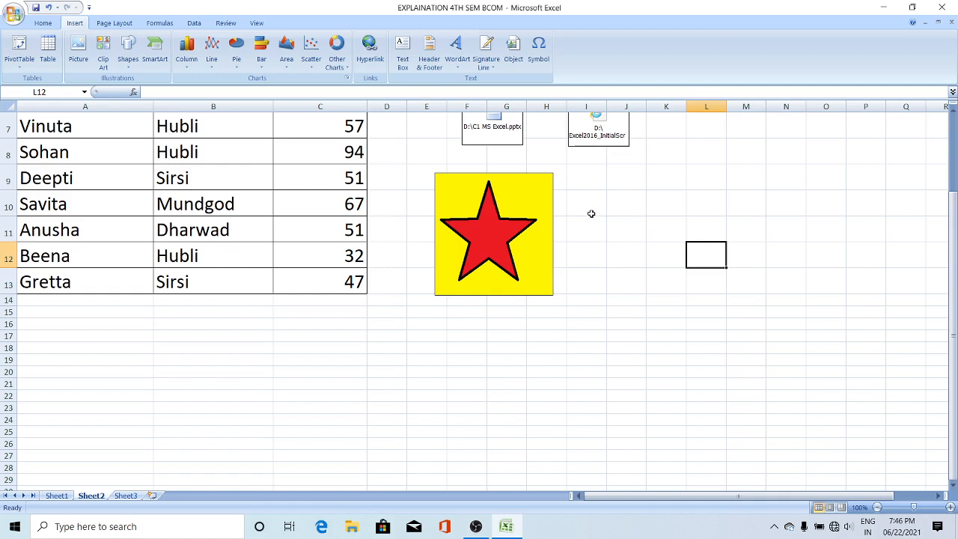
Step: Insert the copyright sign © into cell L12 from the recently used symbols
{"action": "scroll", "coordinate": [584, 243], "scroll_direction": "up", "scroll_amount": 1}
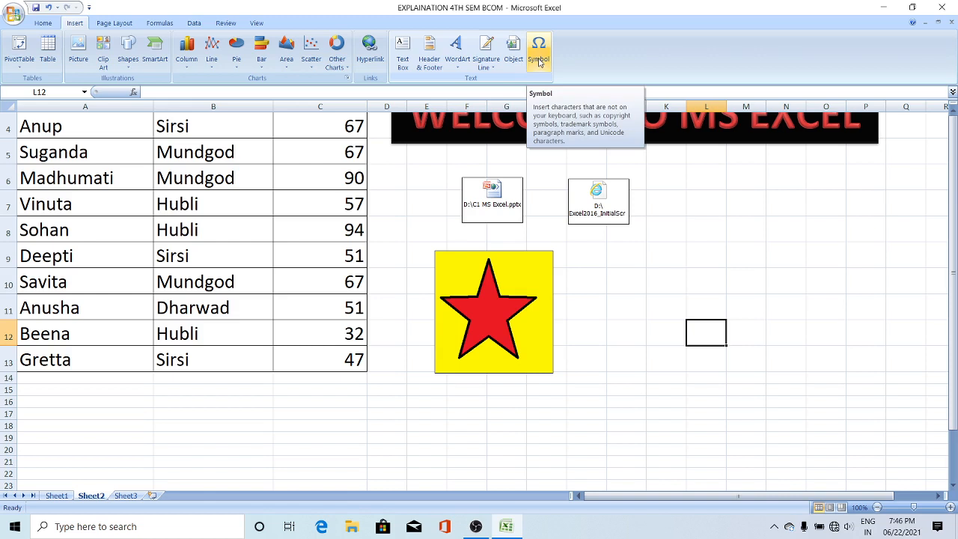
{"action": "left_click", "coordinate": [538, 63]}
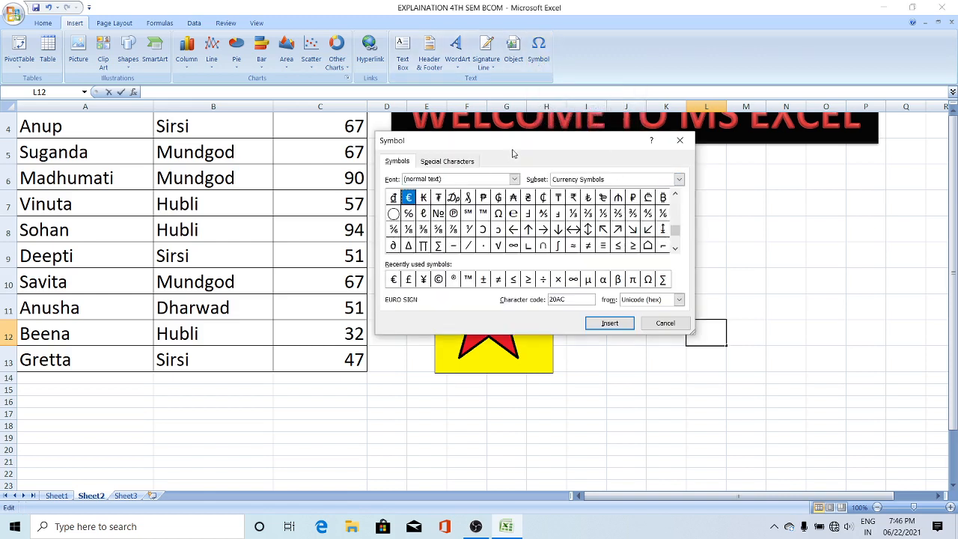
{"action": "left_click_drag", "start_coordinate": [545, 144], "coordinate": [595, 135]}
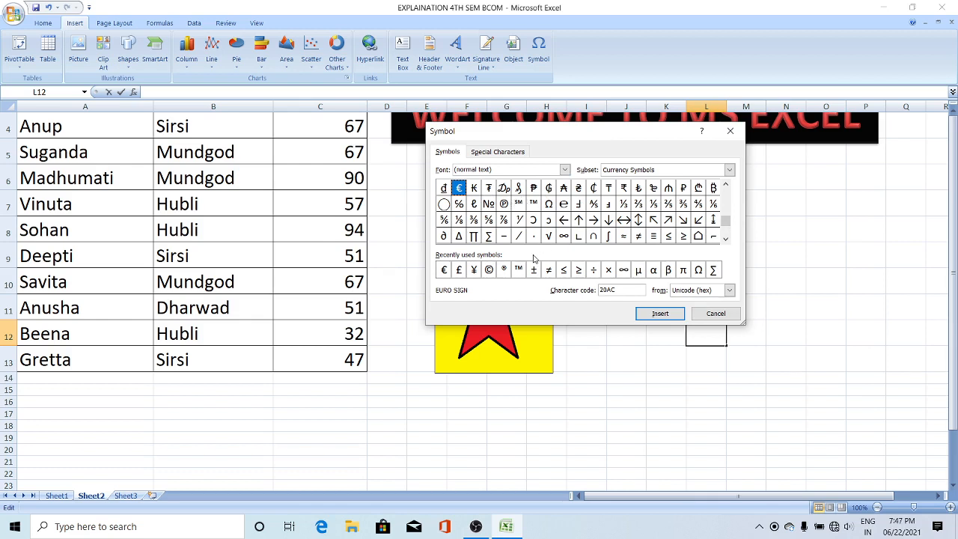
{"action": "left_click", "coordinate": [490, 271]}
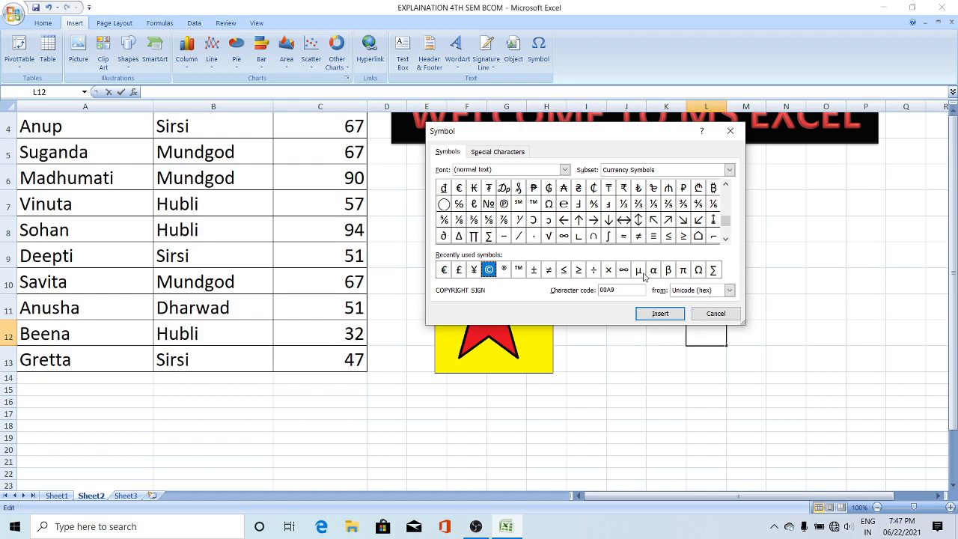
{"action": "left_click", "coordinate": [661, 315]}
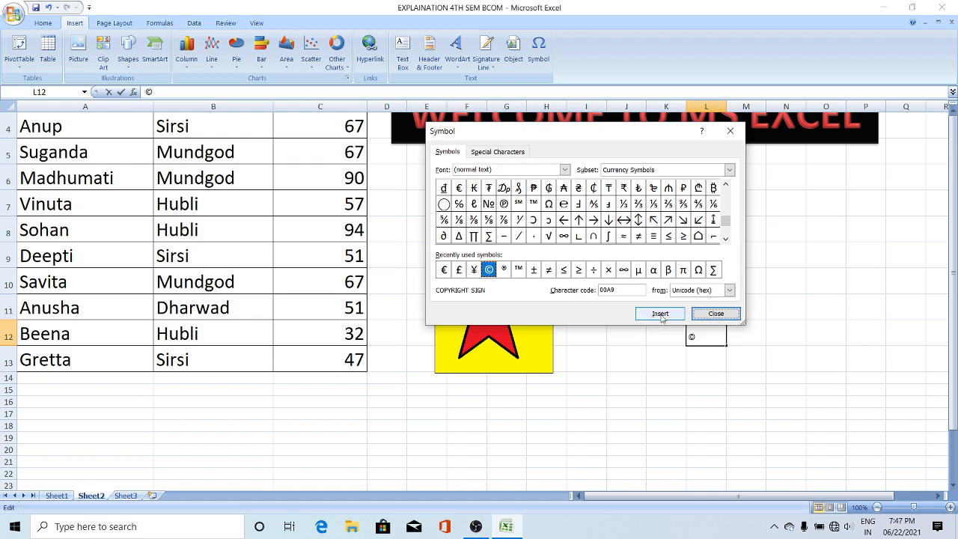
Step: Add the symbols β, π and Ω after the copyright sign in cell L12
{"action": "left_click", "coordinate": [668, 271]}
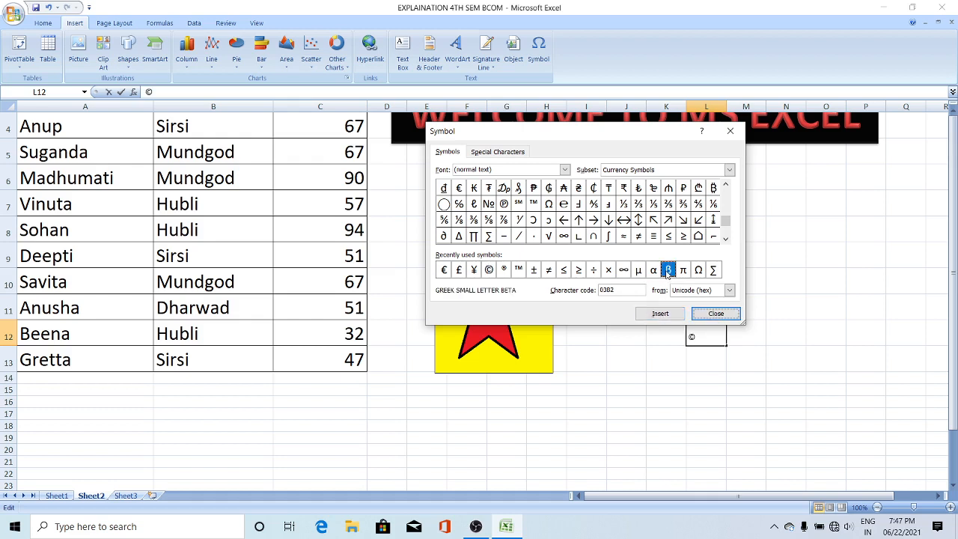
{"action": "left_click", "coordinate": [668, 315]}
{"action": "left_click", "coordinate": [683, 271]}
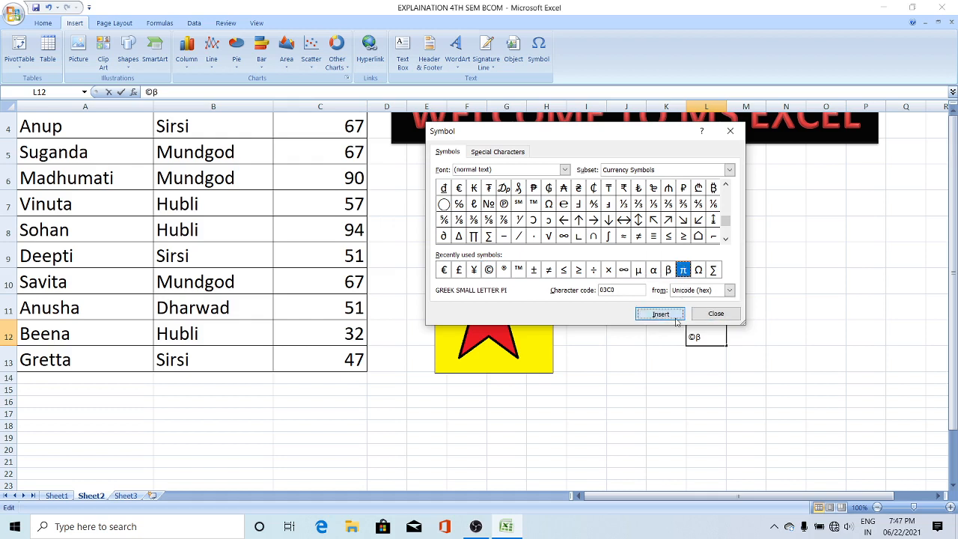
{"action": "left_click", "coordinate": [661, 315]}
{"action": "left_click", "coordinate": [699, 271]}
{"action": "left_click", "coordinate": [660, 315]}
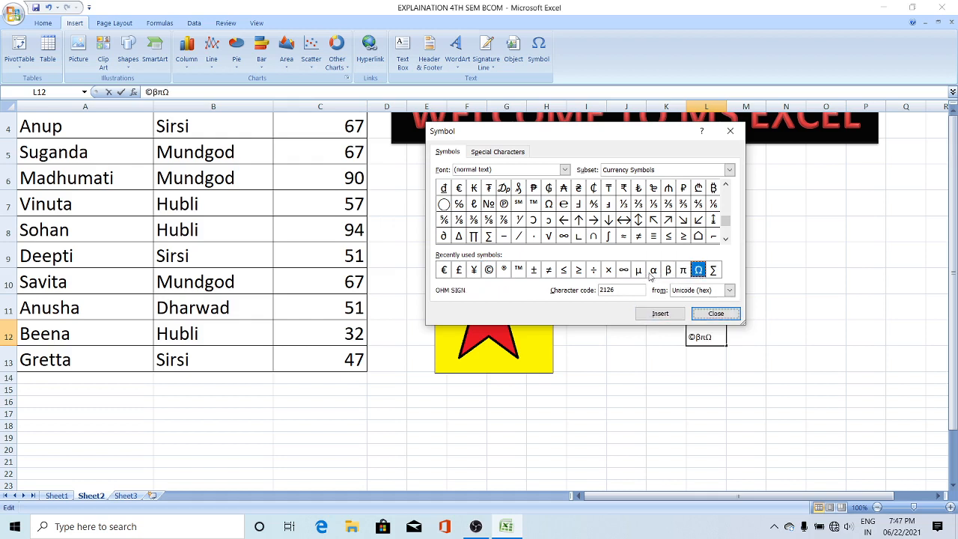
Step: Add the symbols α and ∑ to the end of the text in cell L12
{"action": "left_click", "coordinate": [653, 270]}
{"action": "left_click", "coordinate": [661, 314]}
{"action": "left_click", "coordinate": [714, 270]}
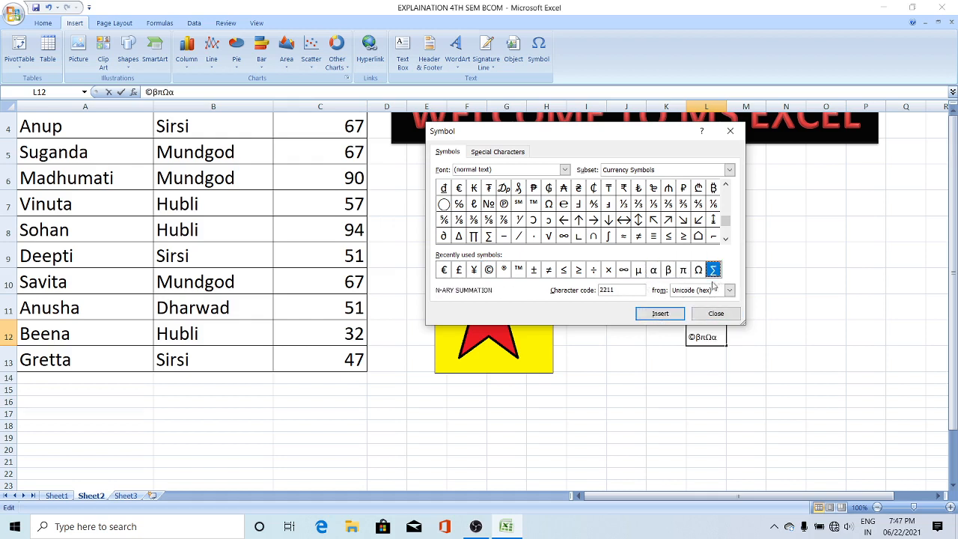
{"action": "left_click", "coordinate": [665, 315]}
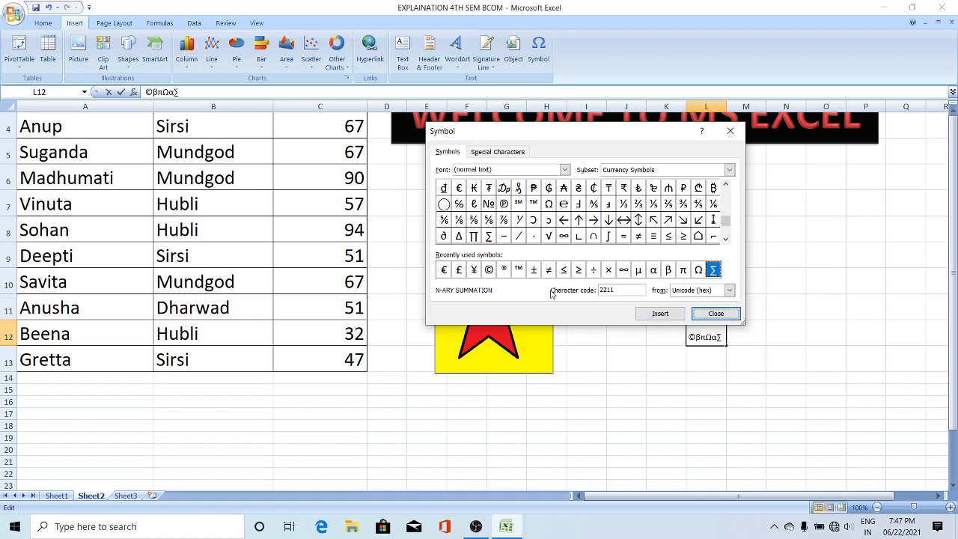
Step: Add the registered sign ®, the not-equal sign ≠ and the division sign ÷ to cell L12
{"action": "left_click", "coordinate": [505, 271]}
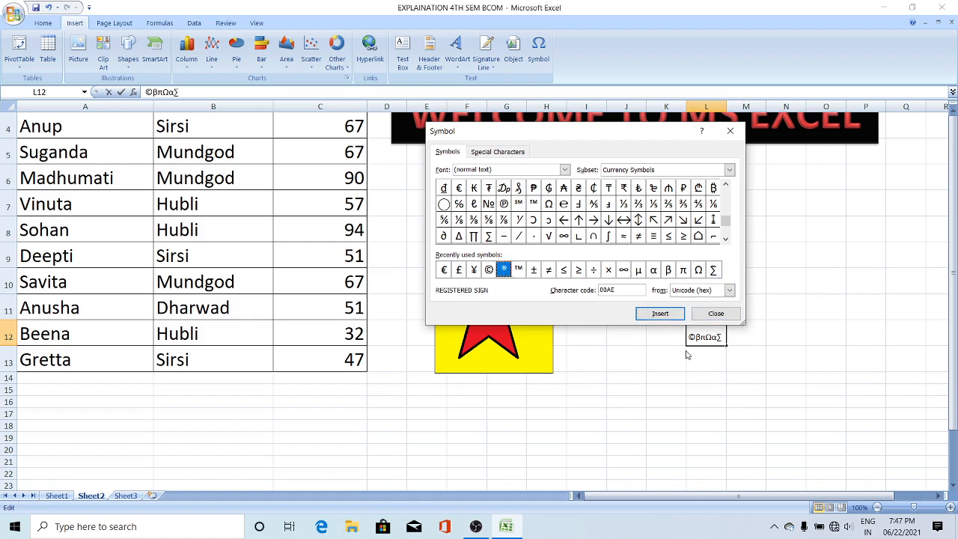
{"action": "left_click", "coordinate": [660, 313]}
{"action": "left_click", "coordinate": [549, 271]}
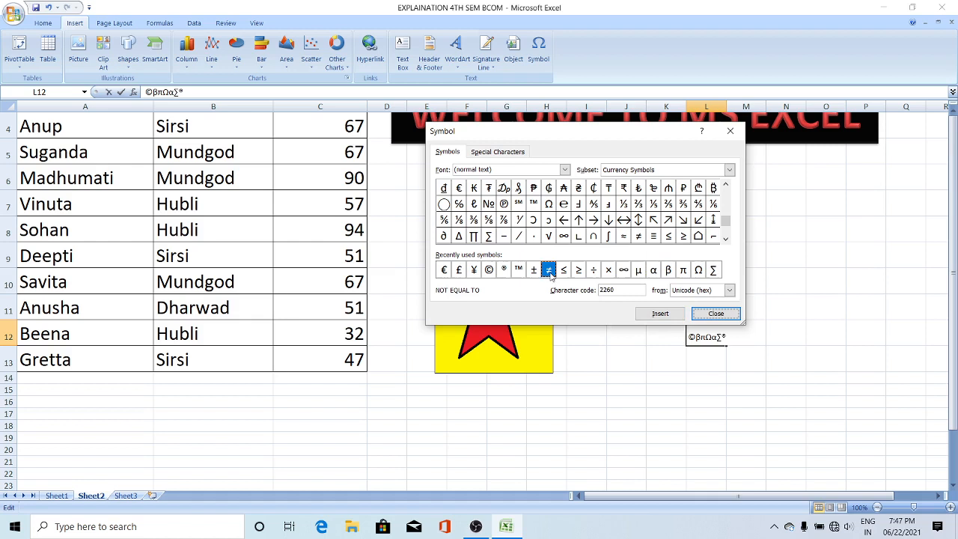
{"action": "left_click", "coordinate": [652, 315]}
{"action": "left_click", "coordinate": [594, 270]}
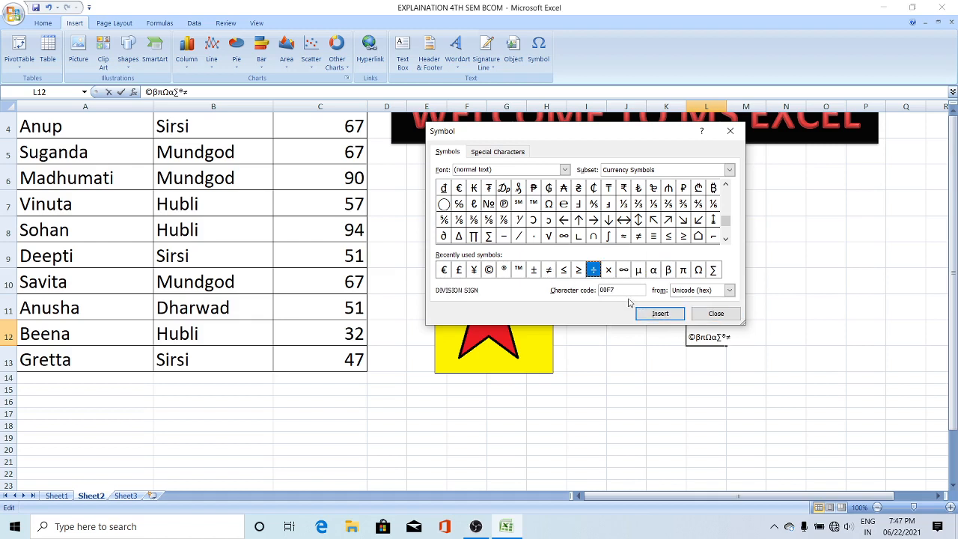
{"action": "left_click", "coordinate": [651, 314]}
Step: Set the symbol subset to Basic Latin and the symbol font to Agency FB
{"action": "left_click_drag", "start_coordinate": [729, 176], "coordinate": [729, 171]}
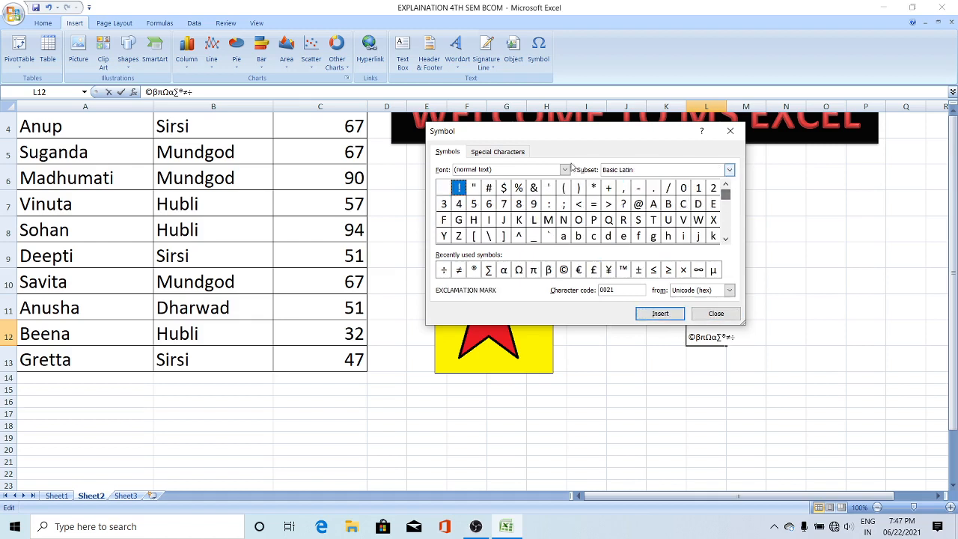
{"action": "left_click", "coordinate": [565, 170]}
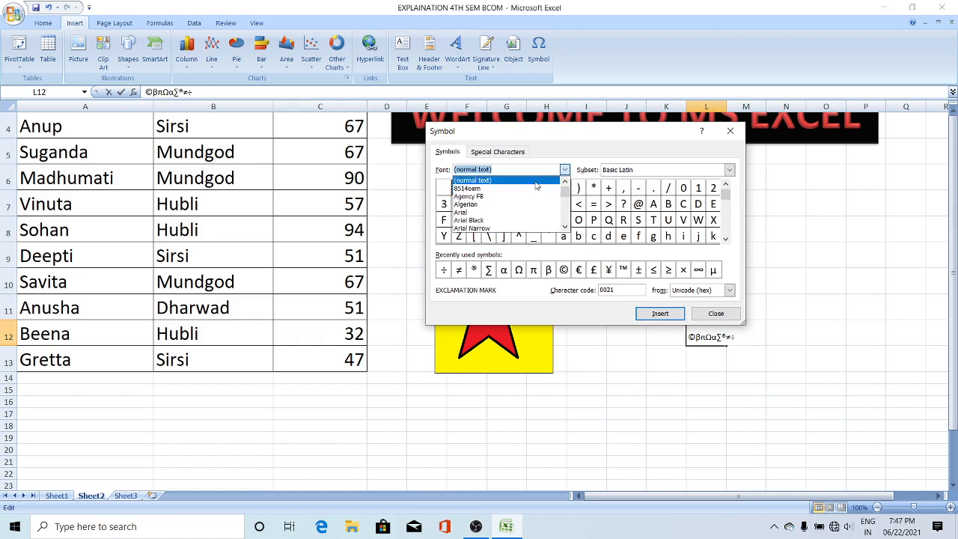
{"action": "left_click", "coordinate": [484, 196]}
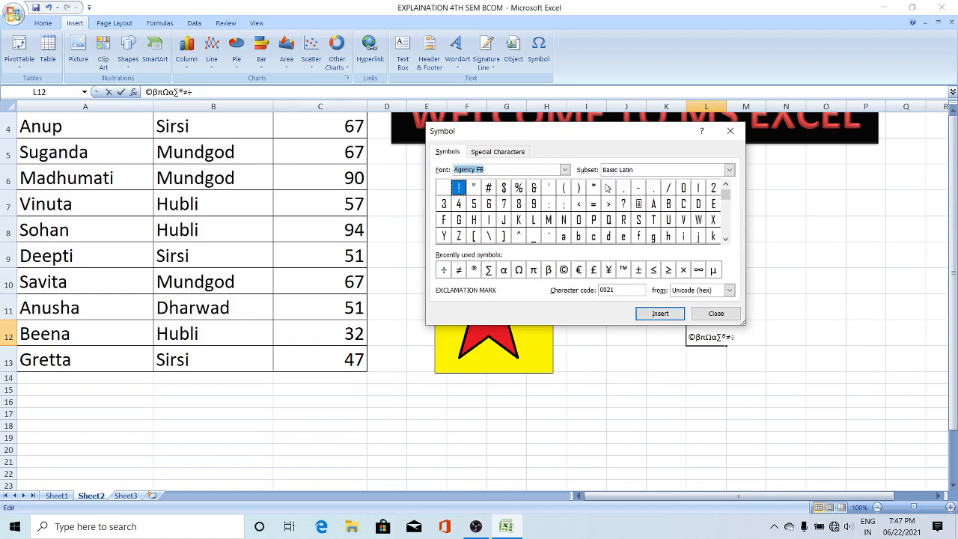
Step: Set the symbol font to Yu Gothic UI Semilight with the Basic Latin subset
{"action": "left_click", "coordinate": [565, 170]}
{"action": "left_click_drag", "start_coordinate": [566, 193], "coordinate": [566, 224]}
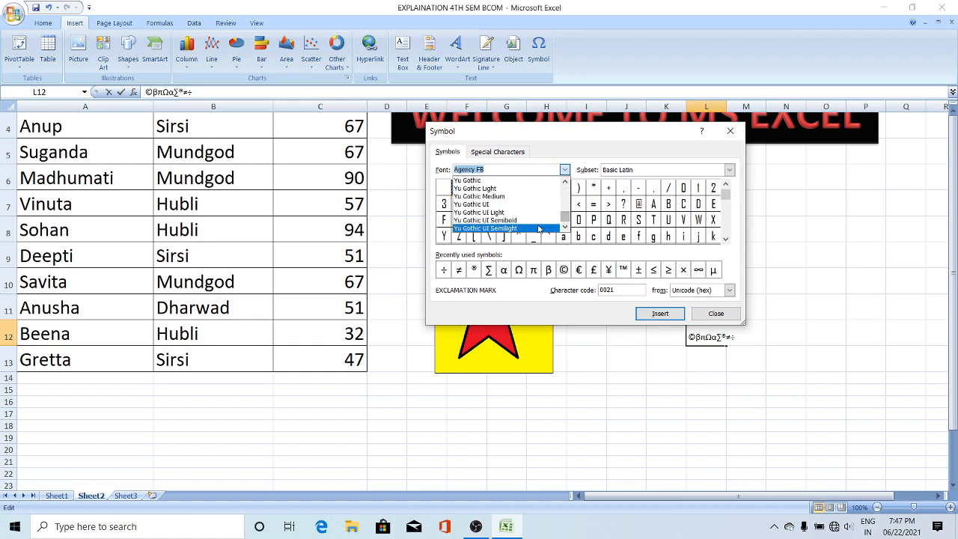
{"action": "left_click", "coordinate": [538, 228]}
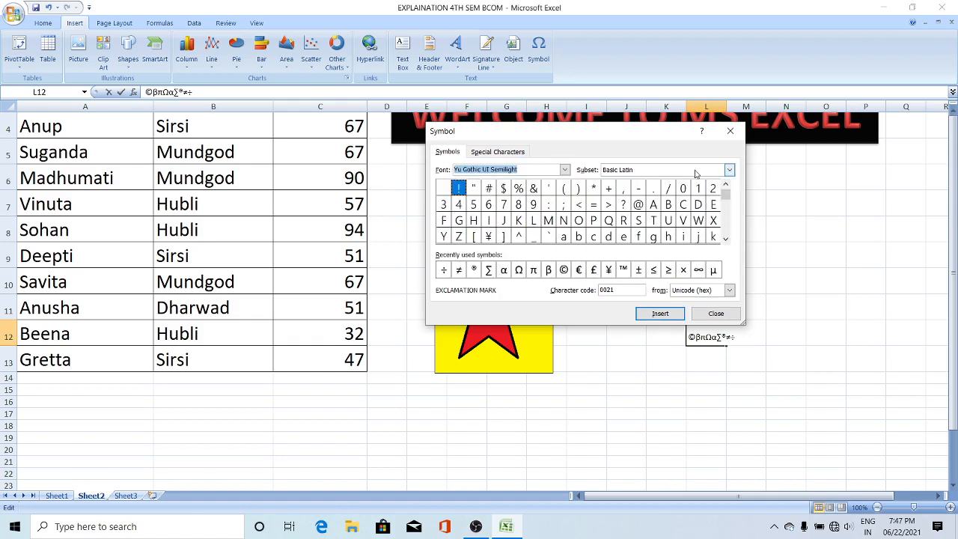
{"action": "left_click", "coordinate": [730, 170]}
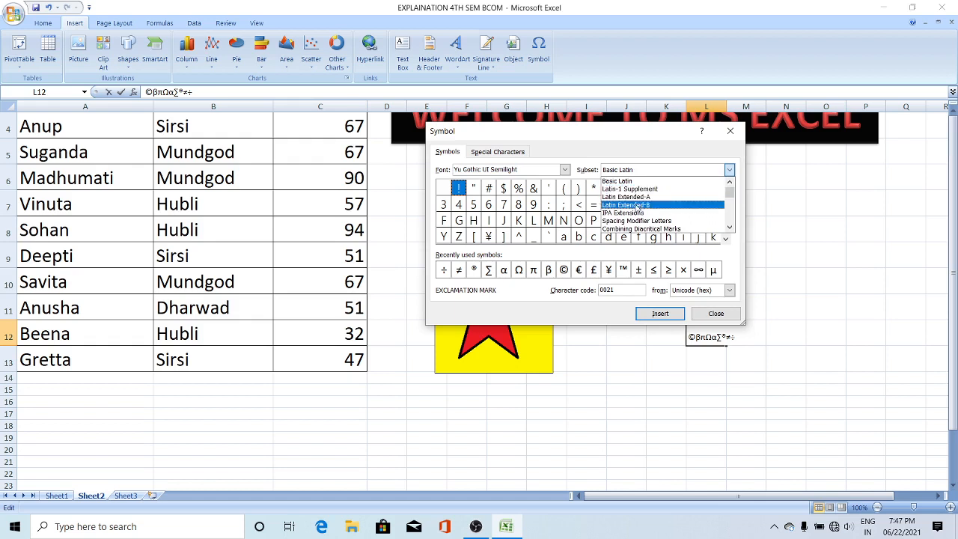
{"action": "left_click", "coordinate": [610, 181]}
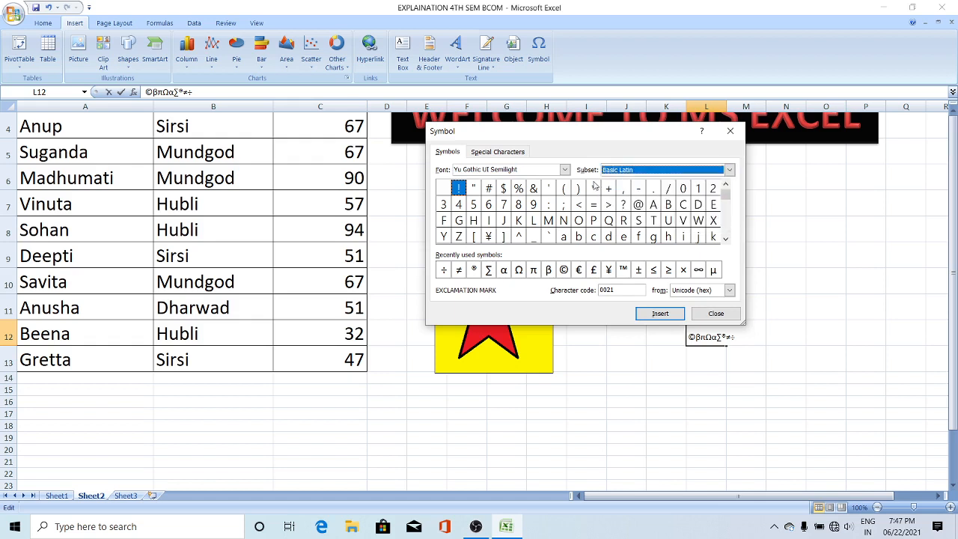
Step: Look through the list of special characters and return to the symbol grid
{"action": "left_click", "coordinate": [564, 171]}
{"action": "left_click", "coordinate": [516, 153]}
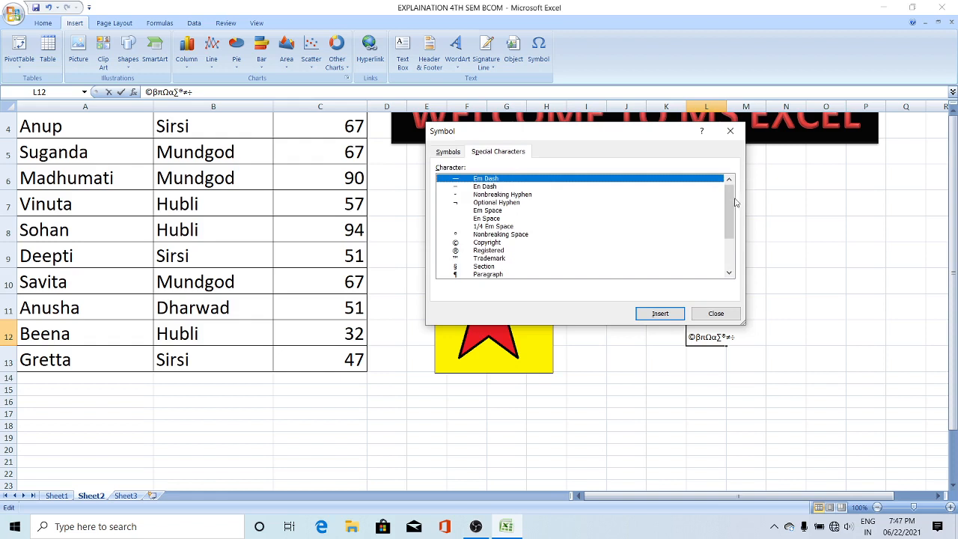
{"action": "mouse_move", "coordinate": [731, 203]}
{"action": "left_mouse_down"}
{"action": "mouse_move", "coordinate": [733, 255]}
{"action": "mouse_move", "coordinate": [732, 187]}
{"action": "left_mouse_up"}
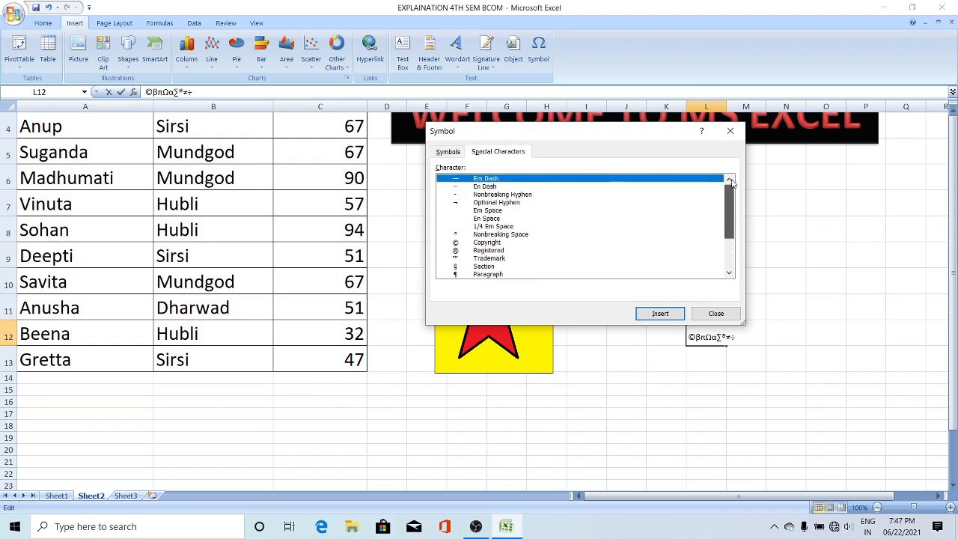
{"action": "left_click", "coordinate": [446, 153]}
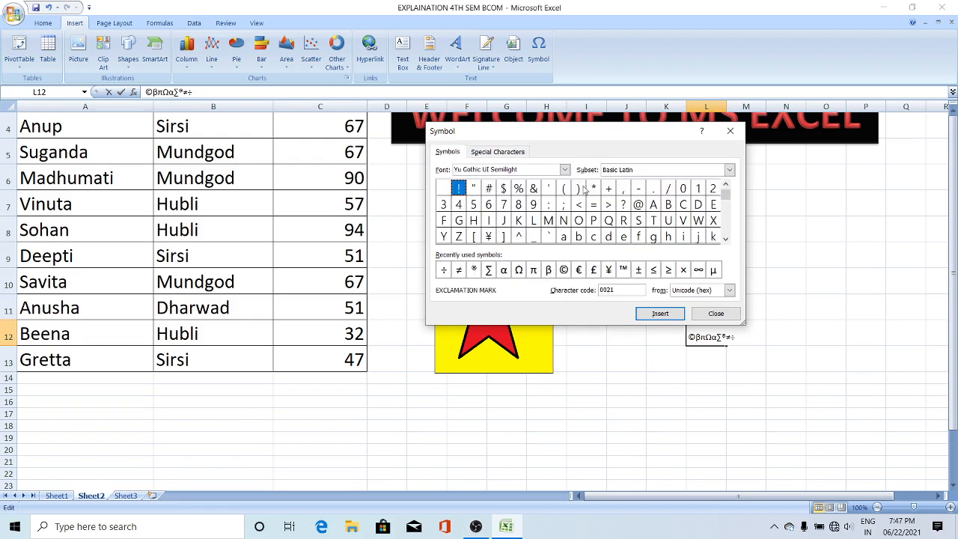
Step: Set the symbol font to Wingdings 2 and add its computer mouse and pen symbols to cell L12
{"action": "left_click", "coordinate": [565, 170]}
{"action": "scroll", "coordinate": [509, 217], "scroll_direction": "up", "scroll_amount": 2}
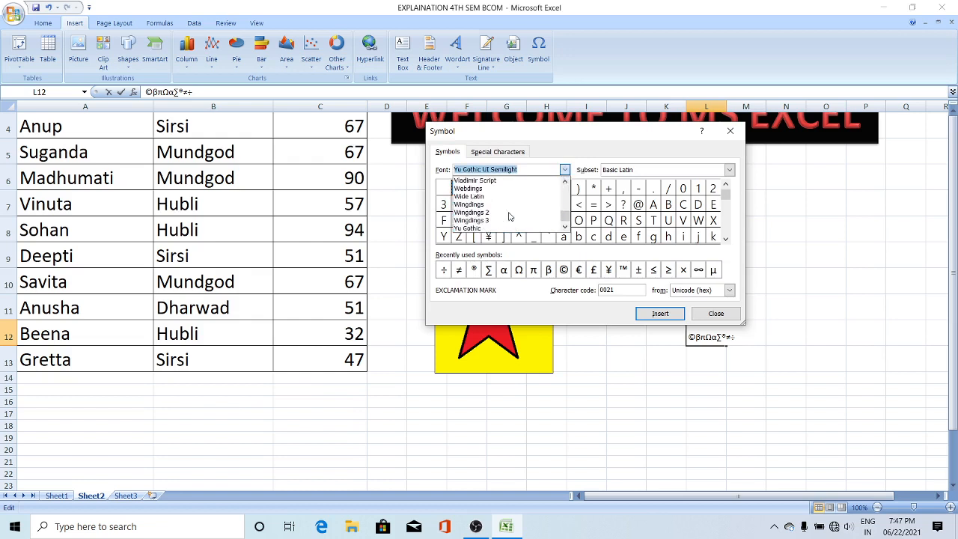
{"action": "left_click", "coordinate": [502, 213]}
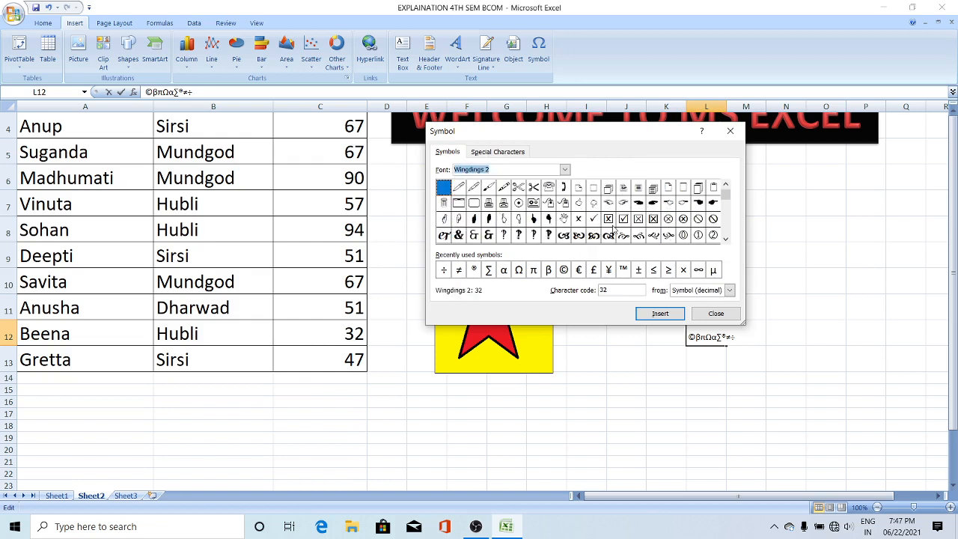
{"action": "left_click", "coordinate": [548, 203]}
{"action": "left_click", "coordinate": [660, 313]}
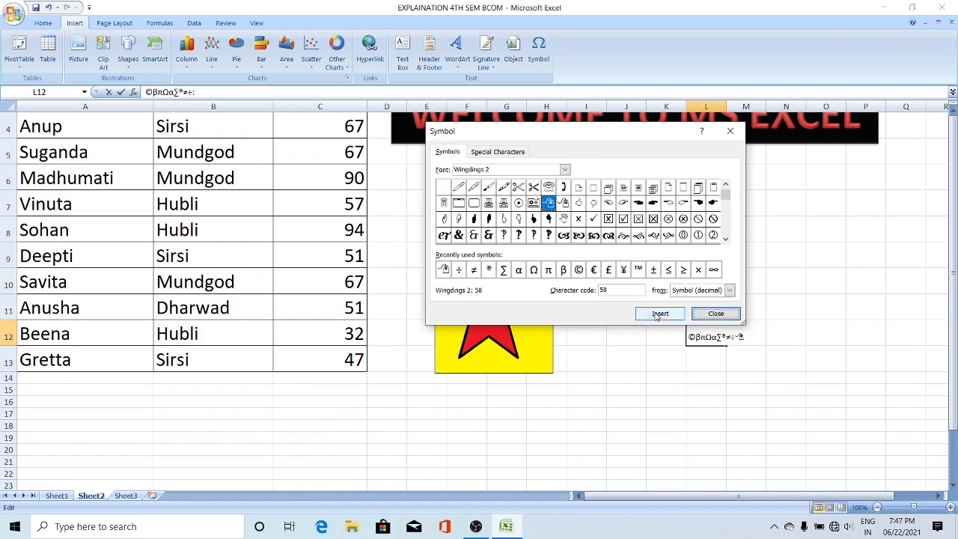
{"action": "left_click", "coordinate": [473, 187]}
{"action": "left_click", "coordinate": [659, 314]}
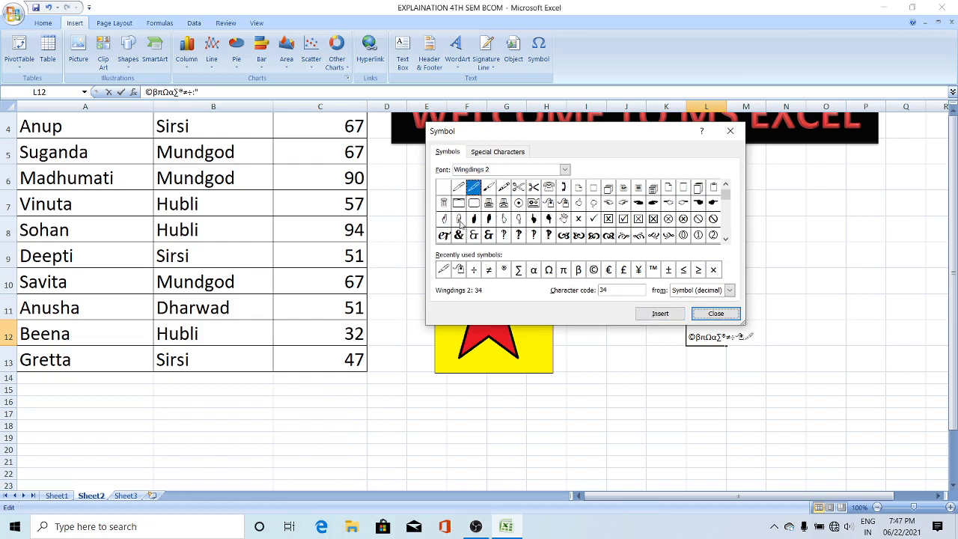
Step: Add the Wingdings 2 telephone receiver and desk telephone symbols to the end of cell L12
{"action": "left_click", "coordinate": [444, 203]}
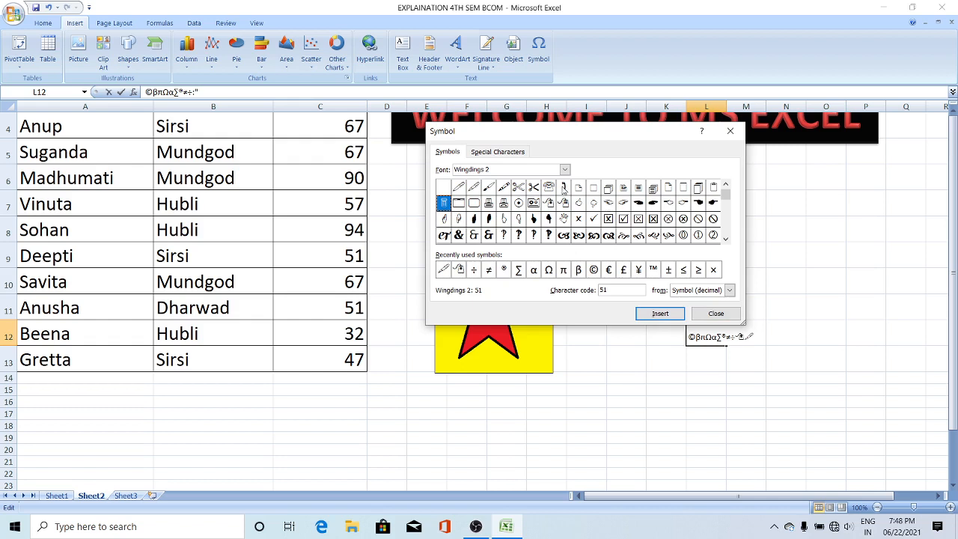
{"action": "left_click", "coordinate": [563, 188]}
{"action": "left_click", "coordinate": [659, 314]}
{"action": "left_click", "coordinate": [548, 187]}
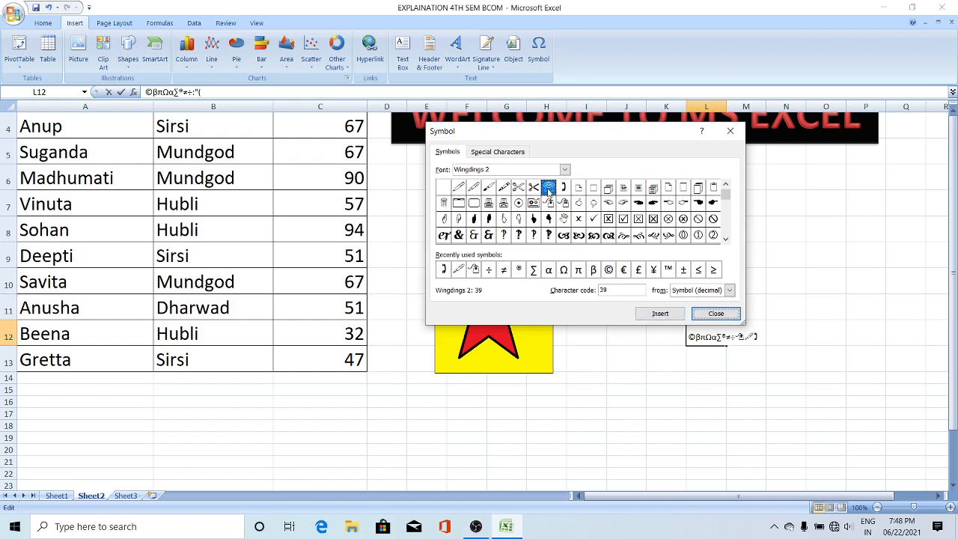
{"action": "left_click", "coordinate": [659, 313]}
Step: Add the Wingdings 2 scissors and circled dot symbols to cell L12 and finish inserting symbols
{"action": "left_click", "coordinate": [522, 190]}
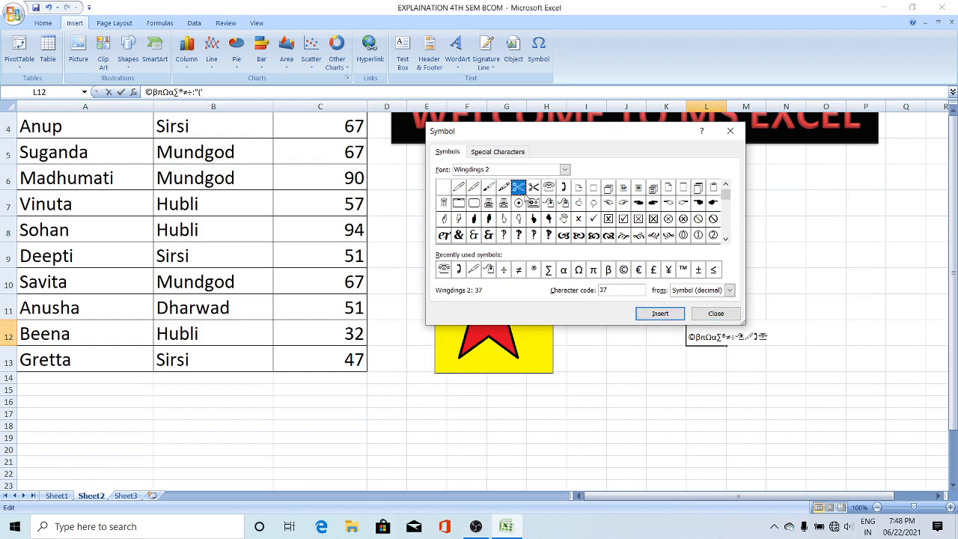
{"action": "left_click", "coordinate": [657, 312]}
{"action": "left_click", "coordinate": [519, 203]}
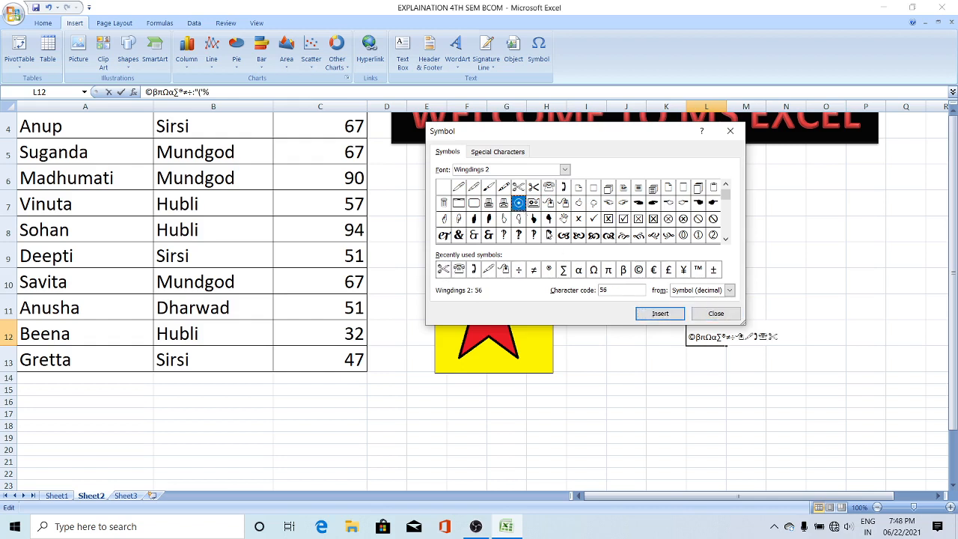
{"action": "left_click", "coordinate": [671, 315]}
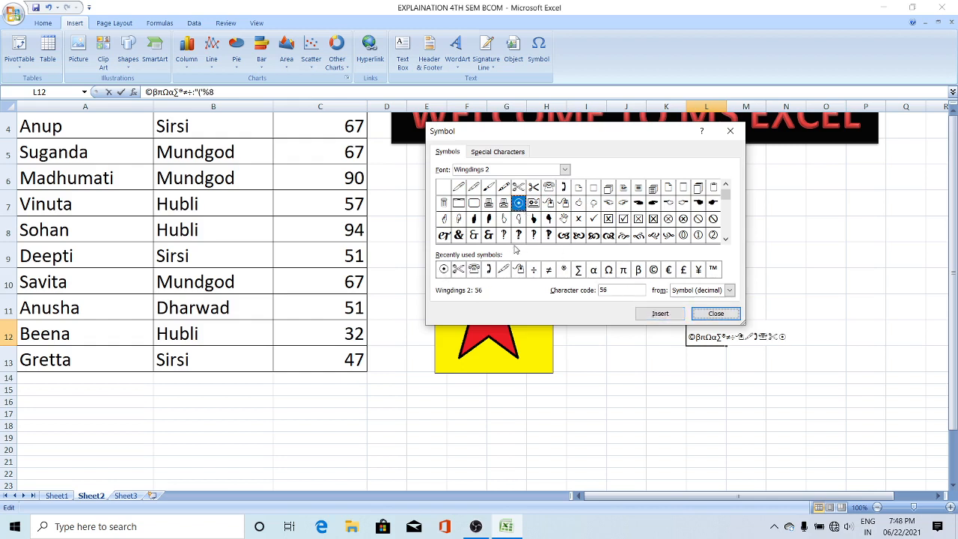
{"action": "left_click", "coordinate": [714, 315]}
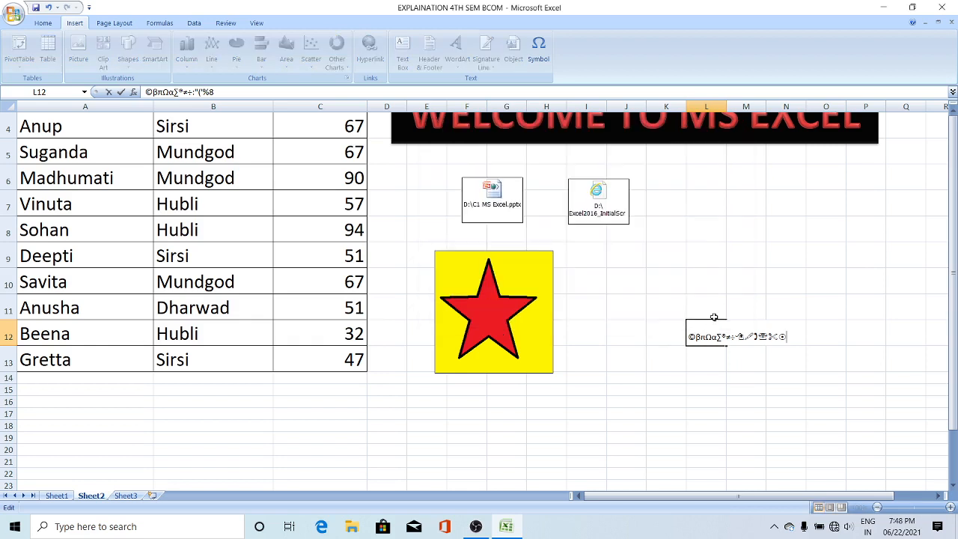
Step: Enlarge all the symbols in cell L12 to font size 48 and commit the cell entry
{"action": "left_click_drag", "start_coordinate": [689, 337], "coordinate": [795, 338]}
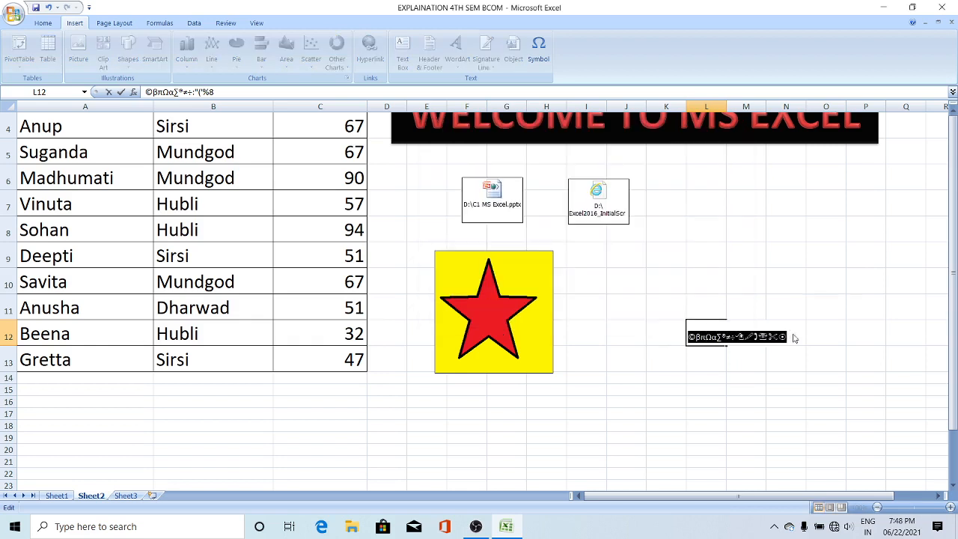
{"action": "left_click", "coordinate": [43, 22]}
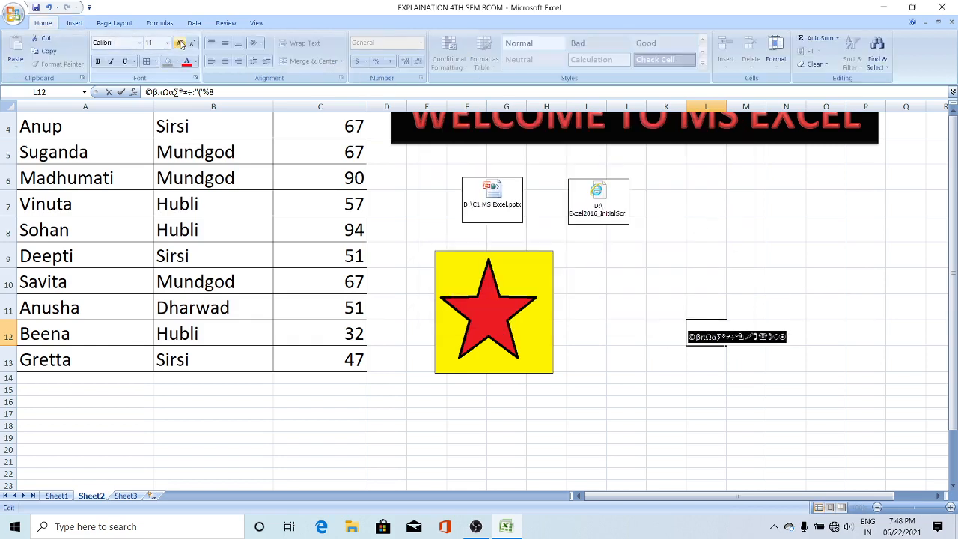
{"action": "left_click", "coordinate": [182, 43]}
{"action": "left_click", "coordinate": [180, 43]}
{"action": "left_click", "coordinate": [179, 43]}
{"action": "left_click", "coordinate": [180, 42]}
{"action": "left_click", "coordinate": [180, 42]}
{"action": "left_click", "coordinate": [180, 43]}
{"action": "left_click", "coordinate": [179, 43]}
{"action": "left_click", "coordinate": [179, 43]}
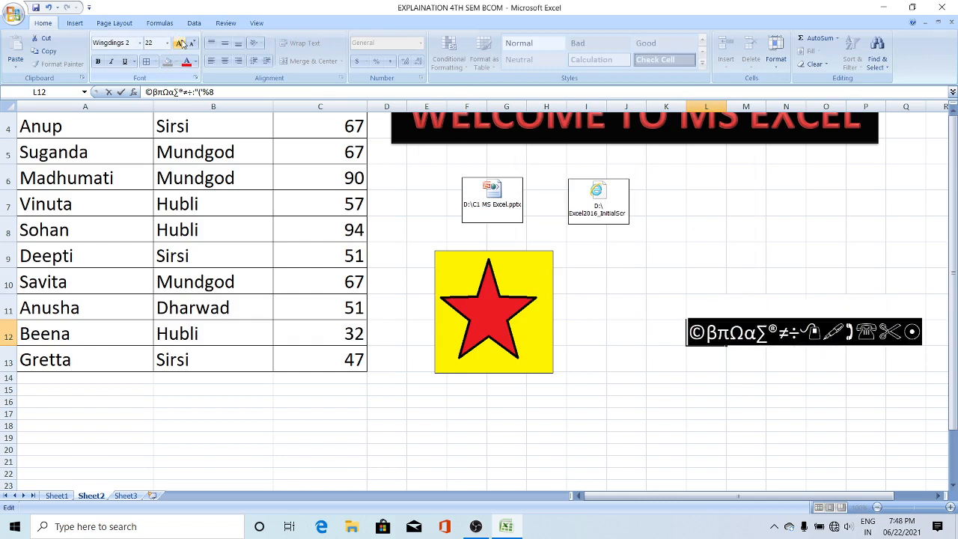
{"action": "left_click", "coordinate": [179, 42]}
{"action": "left_click", "coordinate": [180, 43]}
{"action": "left_click", "coordinate": [180, 43]}
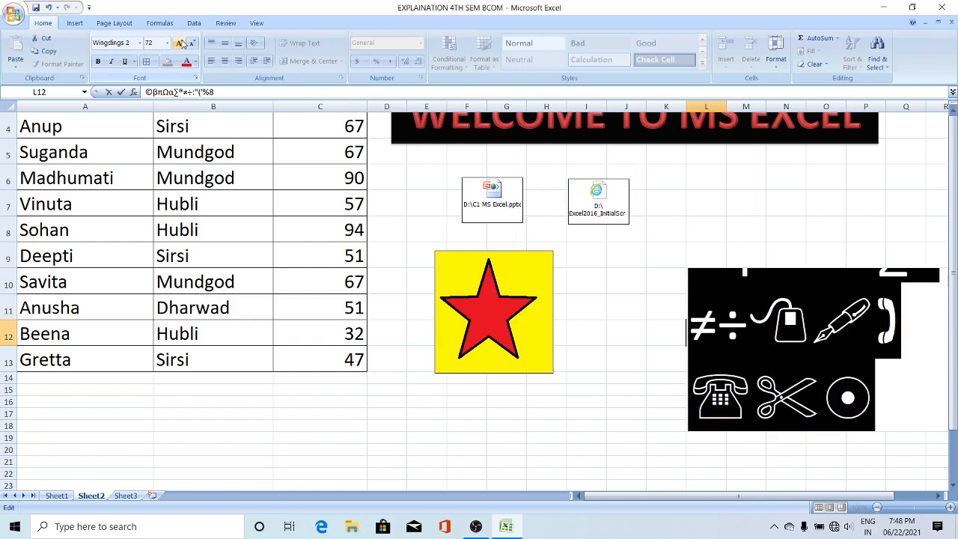
{"action": "left_click", "coordinate": [192, 43]}
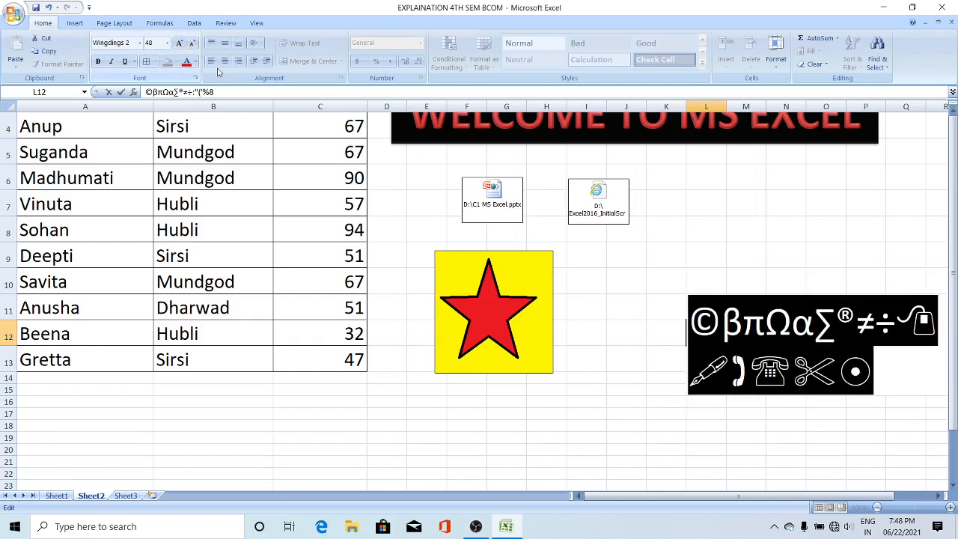
{"action": "left_click", "coordinate": [737, 401]}
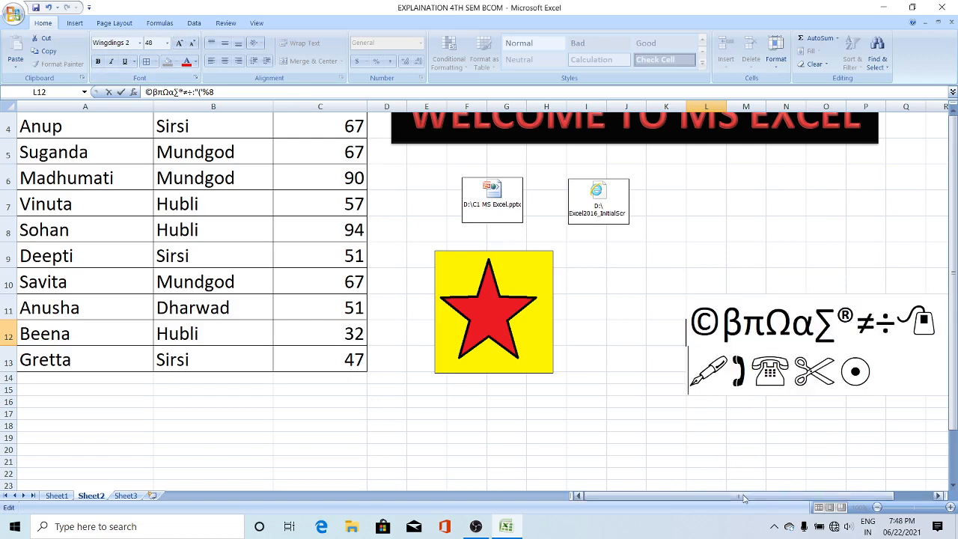
{"action": "left_click_drag", "start_coordinate": [718, 496], "coordinate": [756, 496]}
{"action": "left_click", "coordinate": [557, 376]}
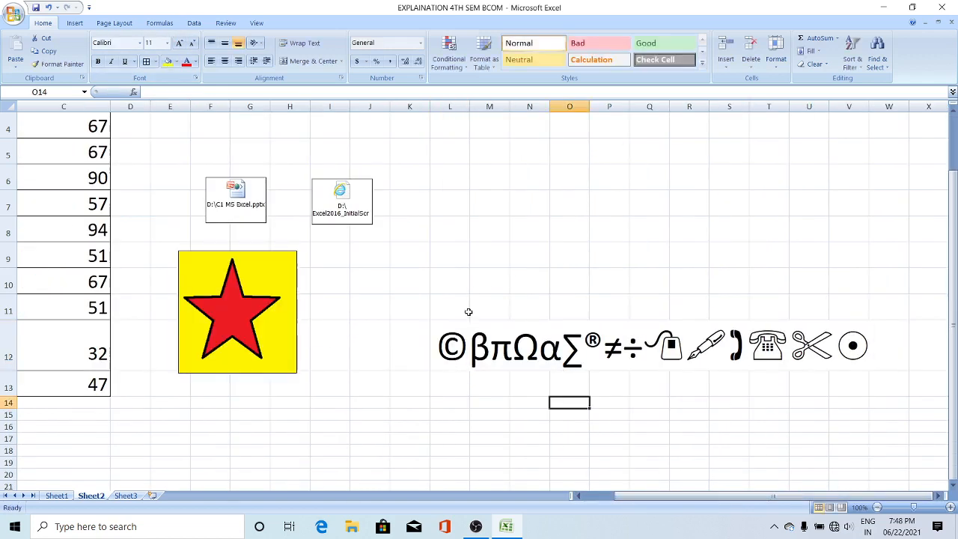
{"action": "left_click", "coordinate": [468, 341]}
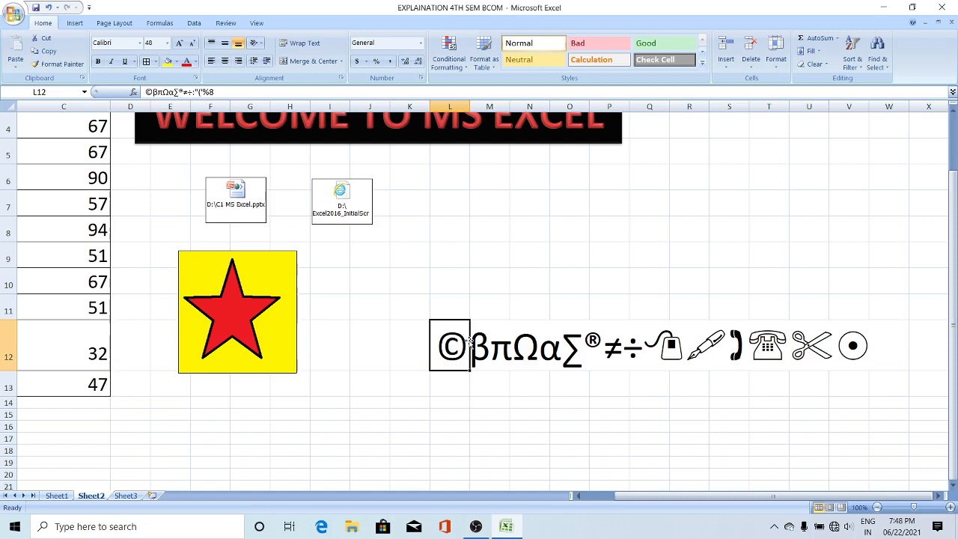
{"action": "left_click", "coordinate": [530, 263]}
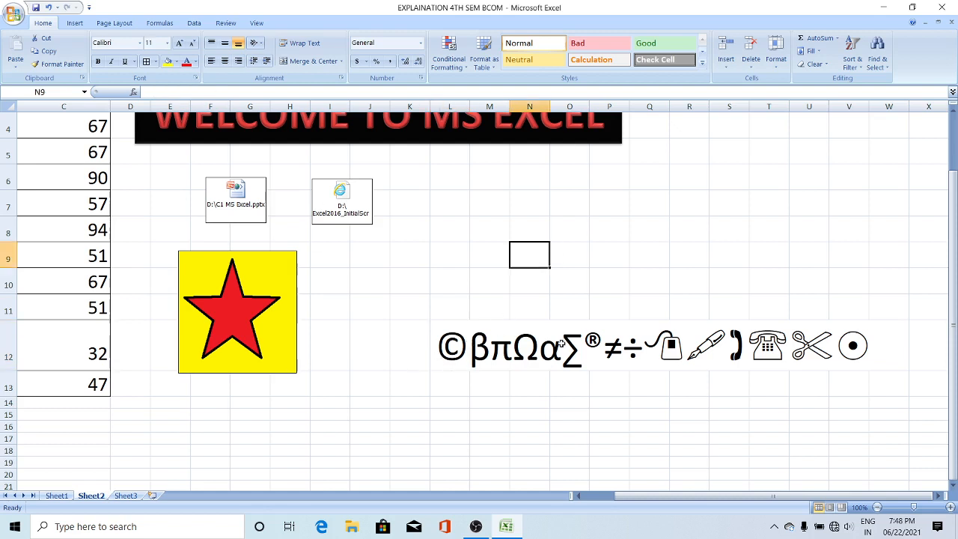
{"action": "left_click", "coordinate": [766, 274]}
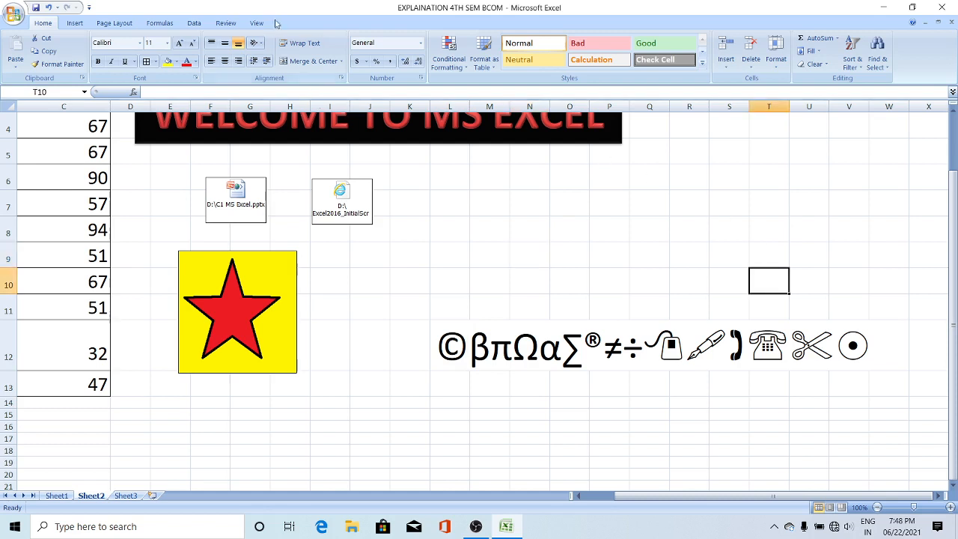
{"action": "left_click", "coordinate": [852, 358]}
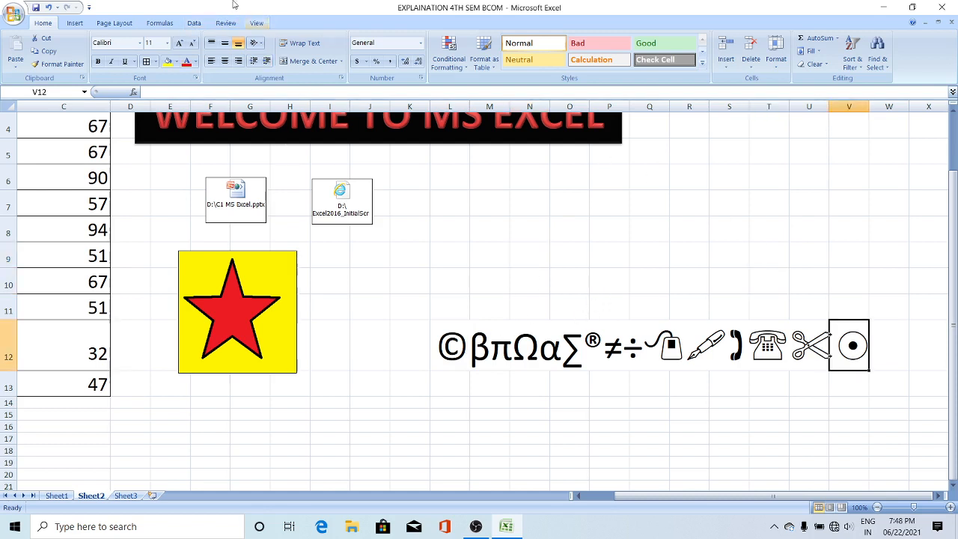
{"action": "left_click", "coordinate": [73, 26]}
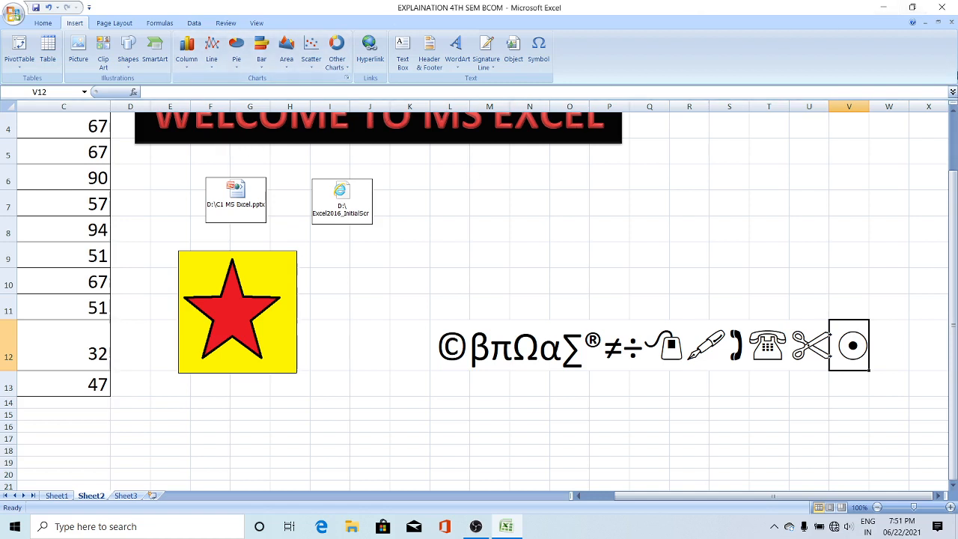
Step: Minimize the workbook window and switch to OBS Studio
{"action": "left_click", "coordinate": [883, 8]}
{"action": "left_click", "coordinate": [476, 522]}
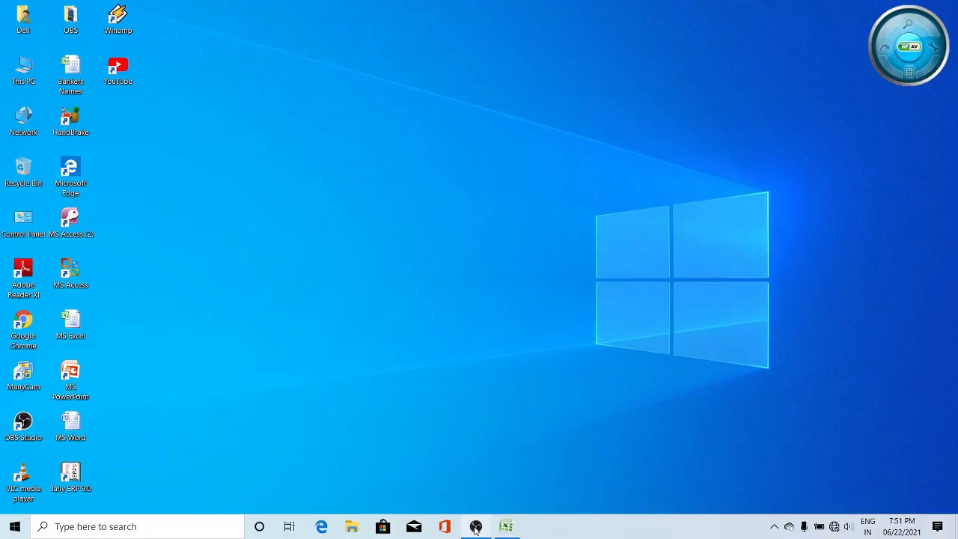